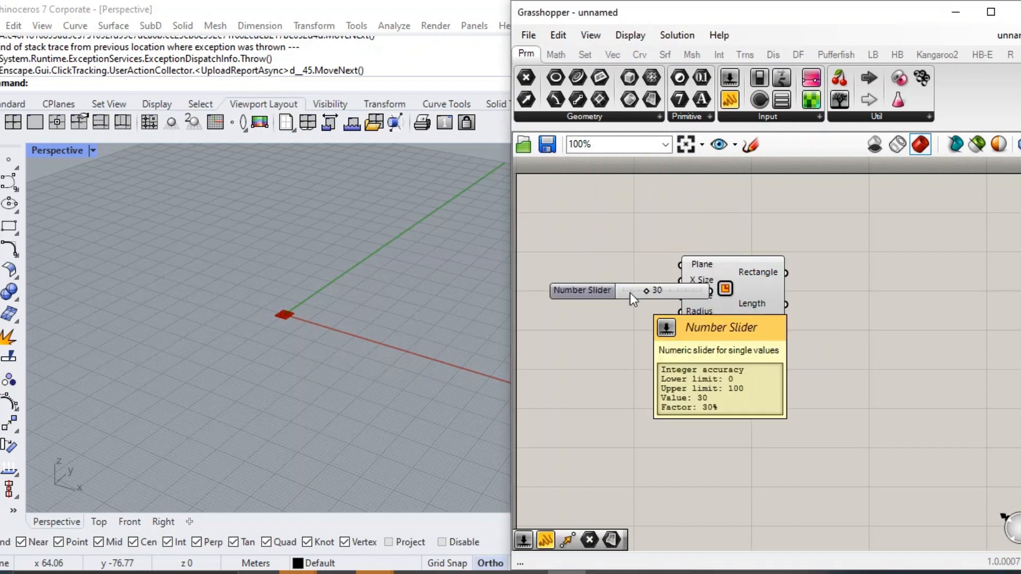
Add a number slider set to 50 and connect the 30 and 50 sliders to the Rectangle's X Size and Y Size.
double_click(616, 333)
type("50")
key("Return")
left_click_drag(615, 333, 625, 316)
left_click_drag(749, 299, 829, 305)
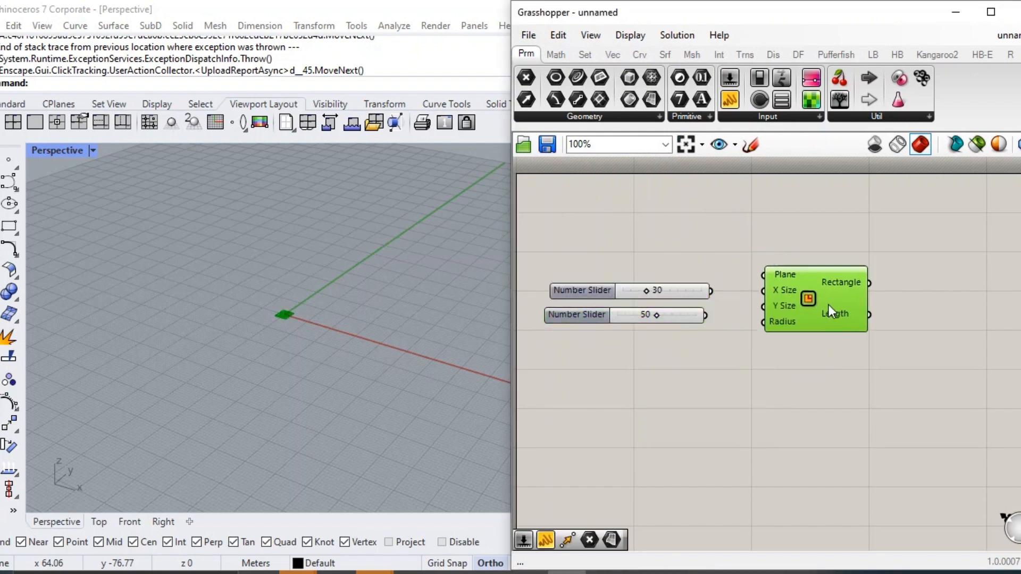
scroll(829, 304, "up", 2)
scroll(434, 248, "up", 5)
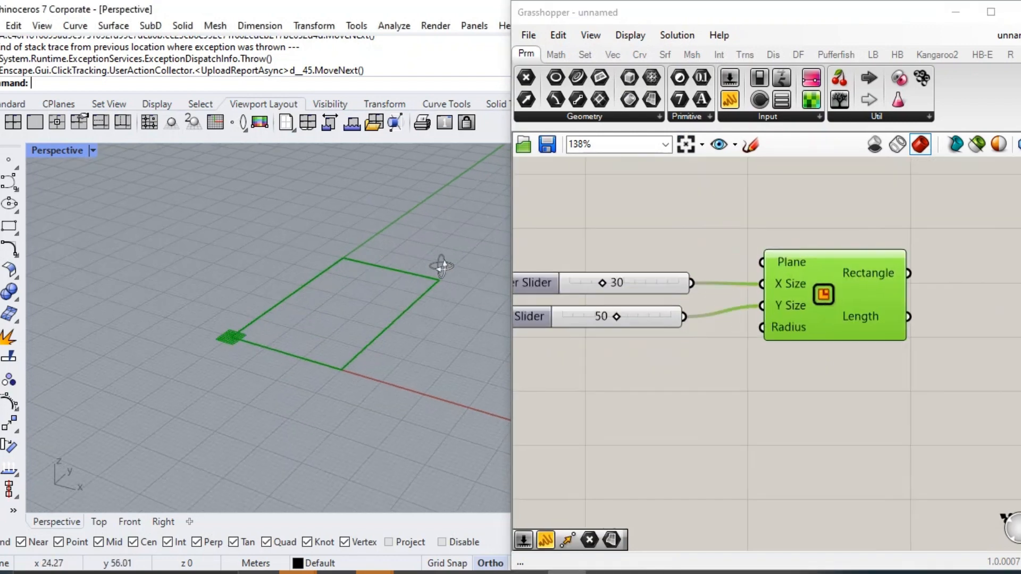
right_click_drag(434, 248, 435, 246)
Add a Mesh Surface component and feed the Rectangle output into its Surface input.
right_click_drag(853, 378, 716, 397)
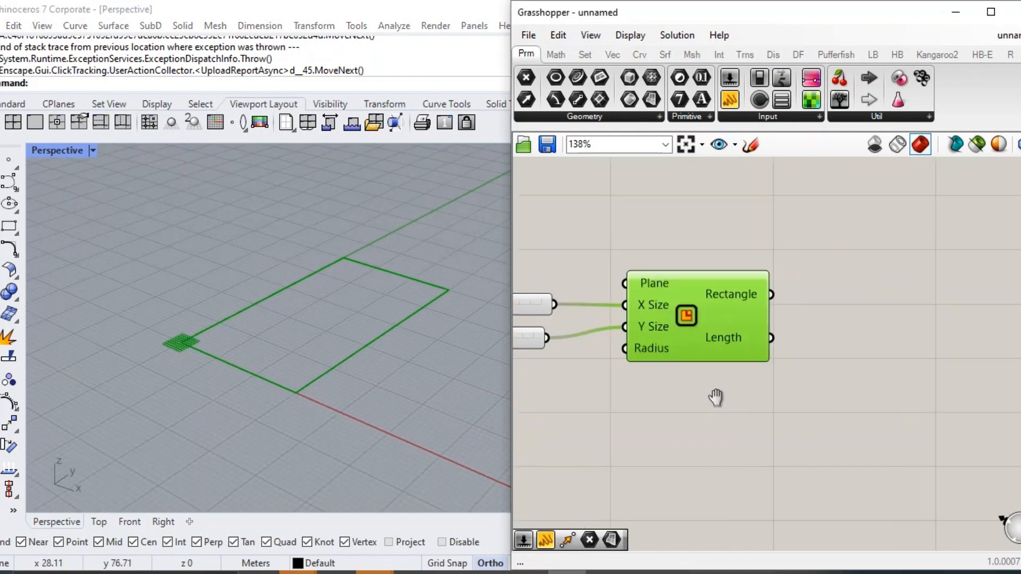
scroll(720, 395, "down", 2)
left_click(828, 339)
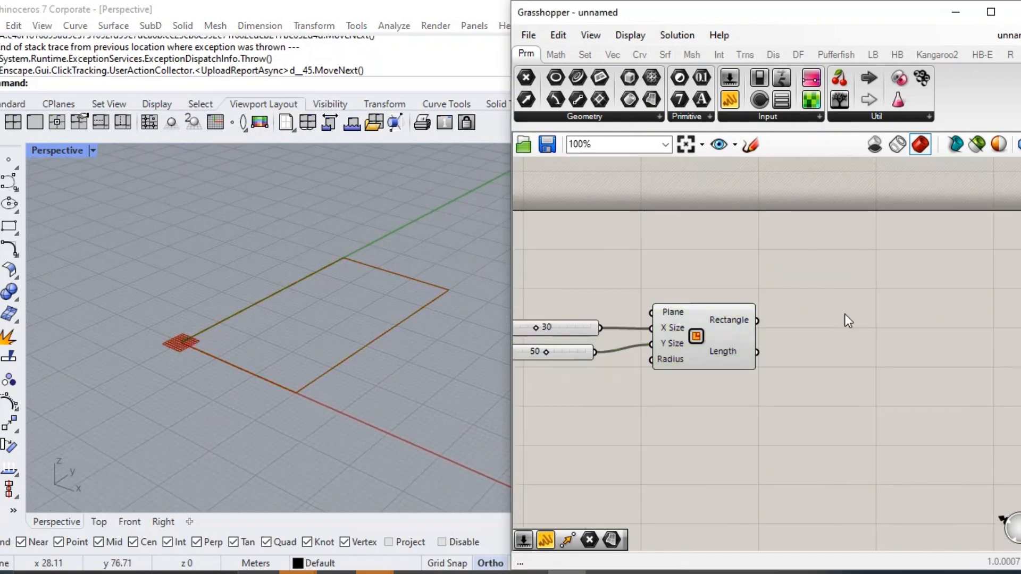
scroll(845, 314, "up", 1)
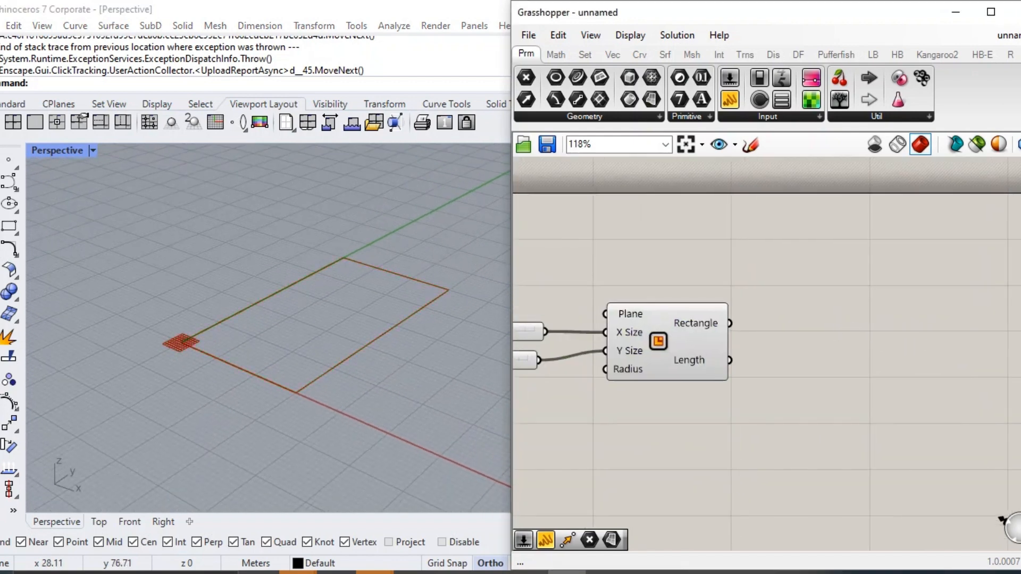
double_click(828, 352)
type("MESH")
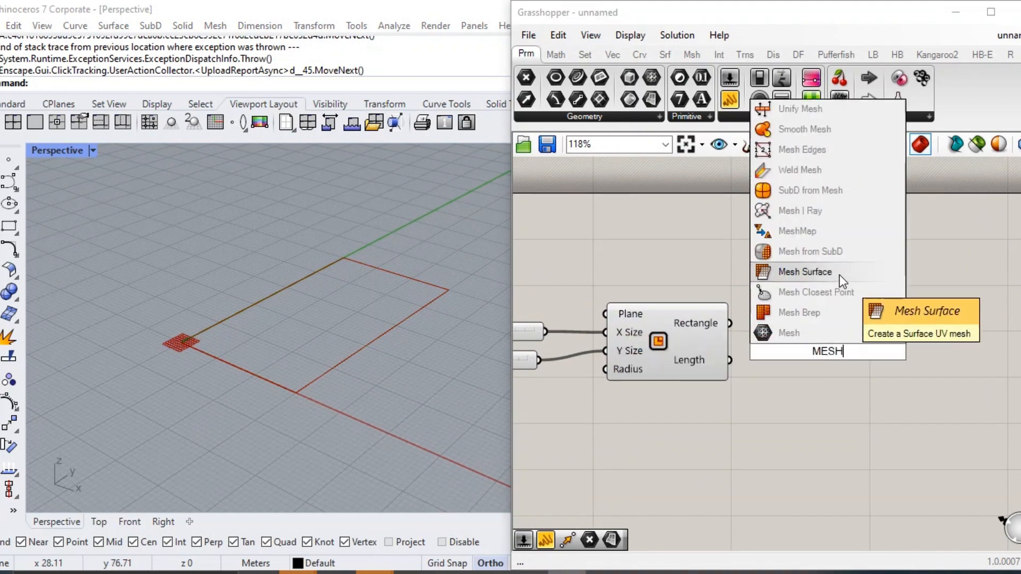
left_click(844, 276)
left_click_drag(730, 323, 847, 330)
left_click_drag(910, 381, 916, 379)
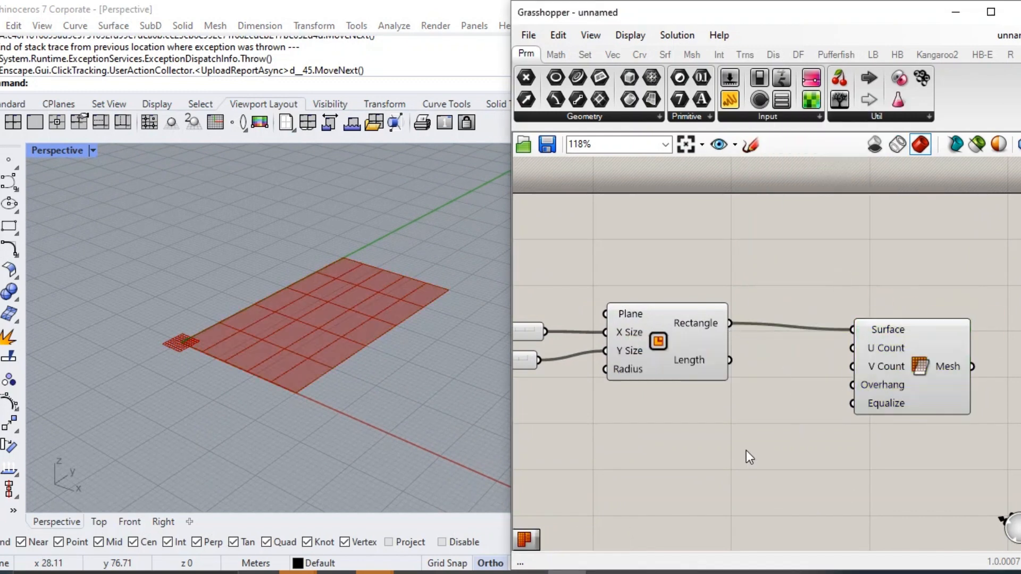
Add number sliders of 30 and 45 and connect them to the Mesh Surface's U Count and V Count.
double_click(745, 431)
type("30")
key("Return")
left_click_drag(712, 450, 676, 415)
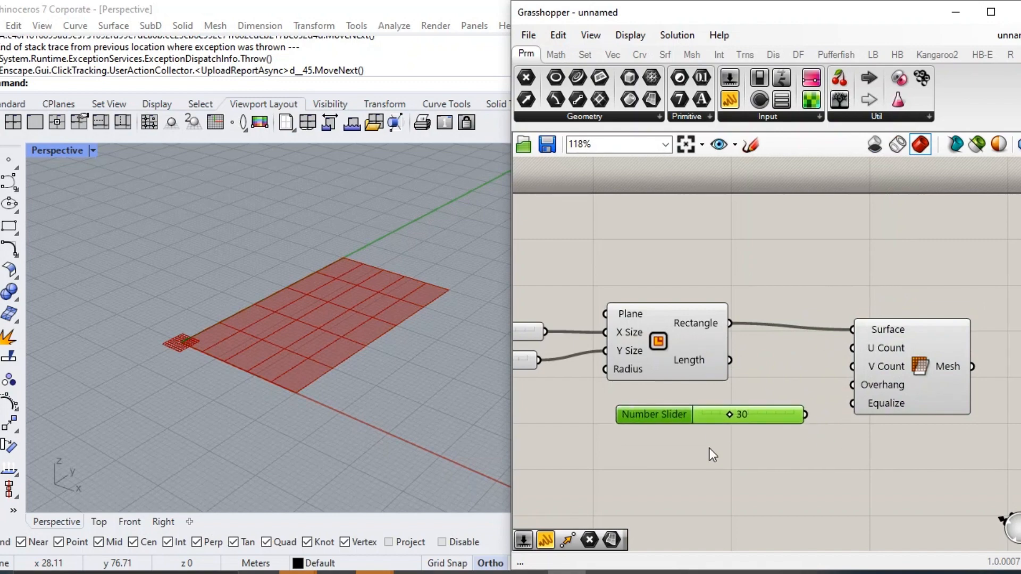
double_click(709, 448)
type("45")
key("Return")
scroll(836, 411, "up", 3)
left_click_drag(782, 417, 866, 311)
left_click_drag(784, 471, 864, 340)
left_click_drag(930, 372, 939, 389)
scroll(736, 424, "up", 1)
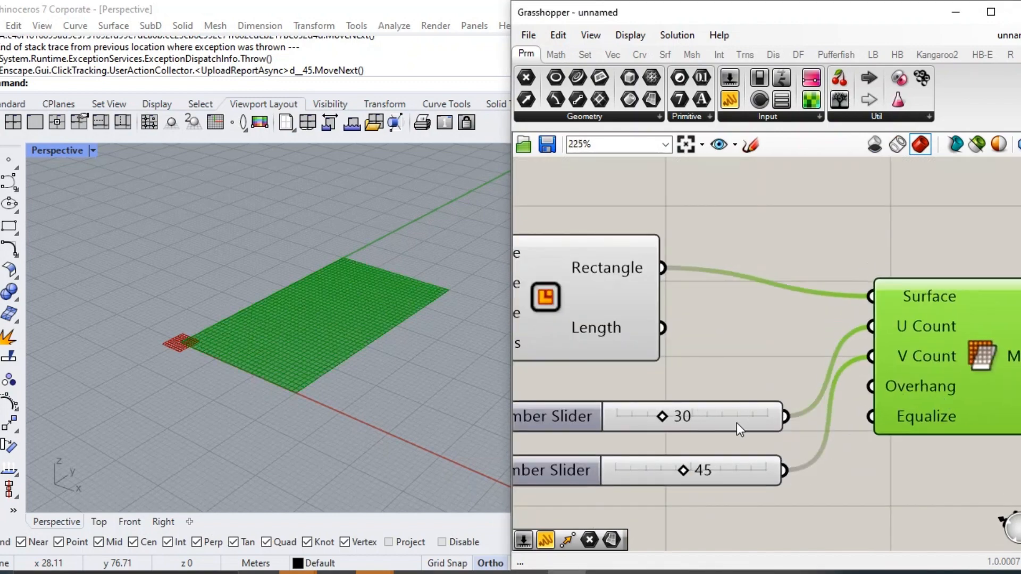
left_click_drag(551, 477, 549, 465)
Add a Mesh parameter and connect the Mesh Surface output to it.
scroll(309, 343, "up", 5)
right_click_drag(310, 343, 340, 383)
scroll(414, 330, "up", 2)
right_click(416, 295)
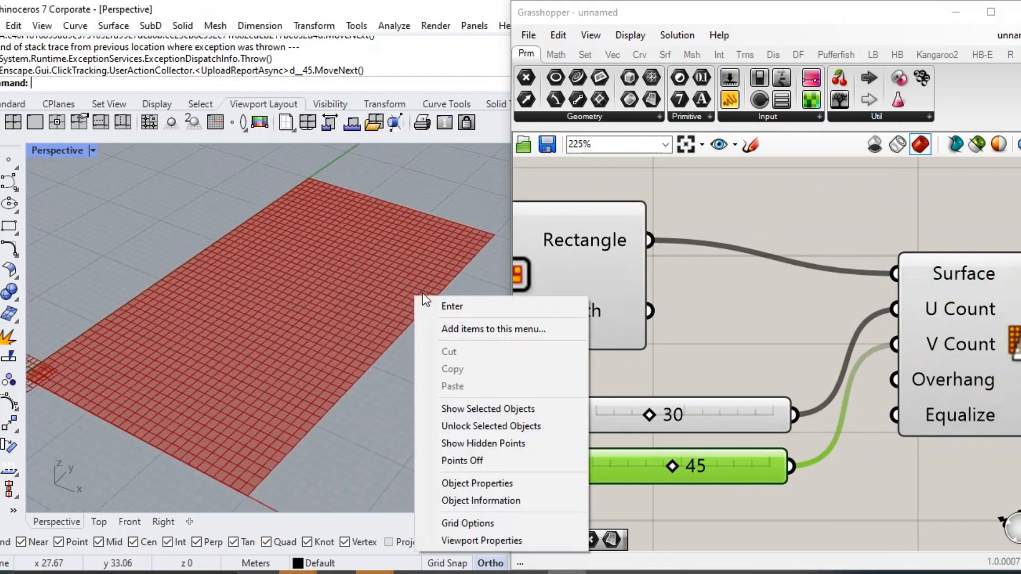
left_click(725, 279)
scroll(726, 279, "down", 5)
left_click(792, 341)
right_click_drag(946, 313, 859, 318)
double_click(820, 320)
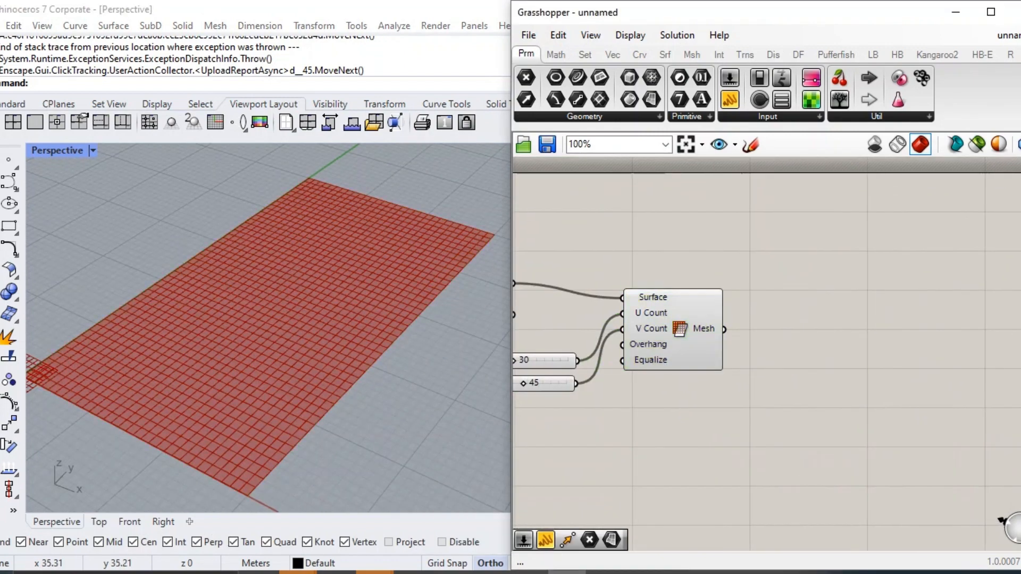
type("MESH")
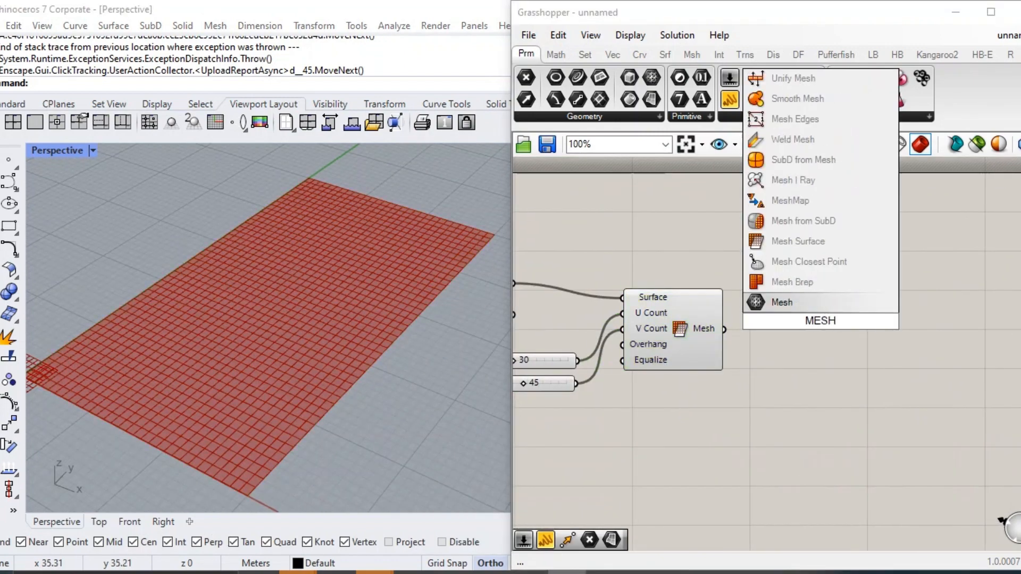
type("\\")
key("Return")
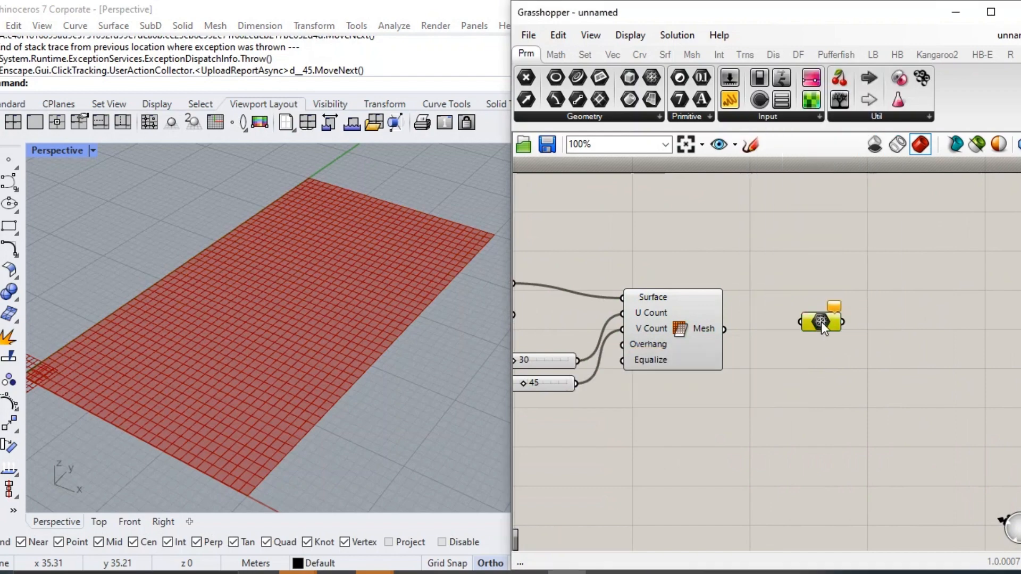
scroll(745, 330, "up", 2)
left_click_drag(719, 326, 807, 337)
Turn off the preview of the Mesh Surface component and align the Mesh parameter with its output.
left_click(680, 305)
middle_click(680, 306)
left_click(730, 256)
left_click(815, 241)
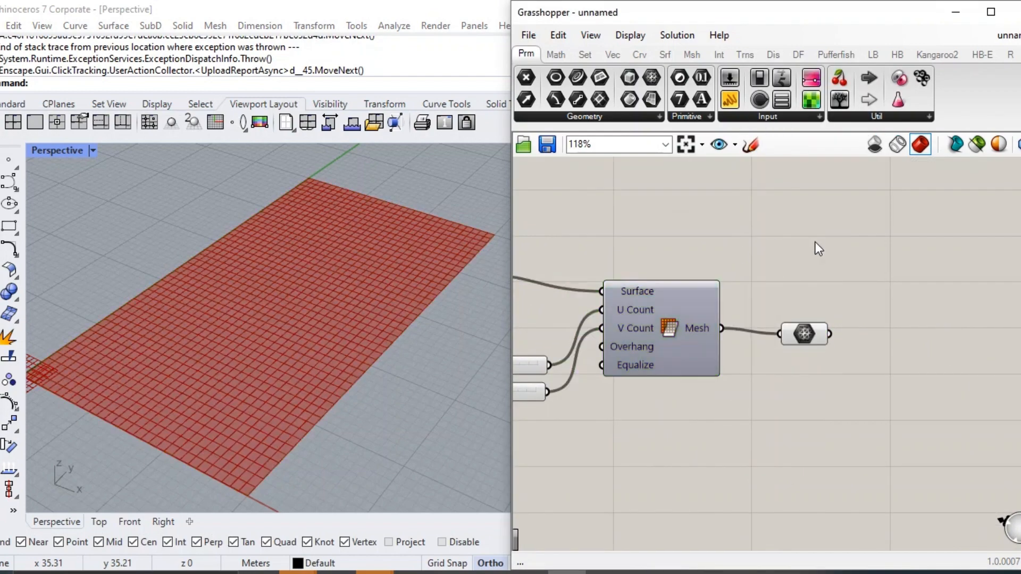
right_click_drag(822, 319, 756, 285)
left_click_drag(733, 302, 734, 296)
left_click(756, 341)
right_click_drag(842, 389, 700, 345)
double_click(700, 344)
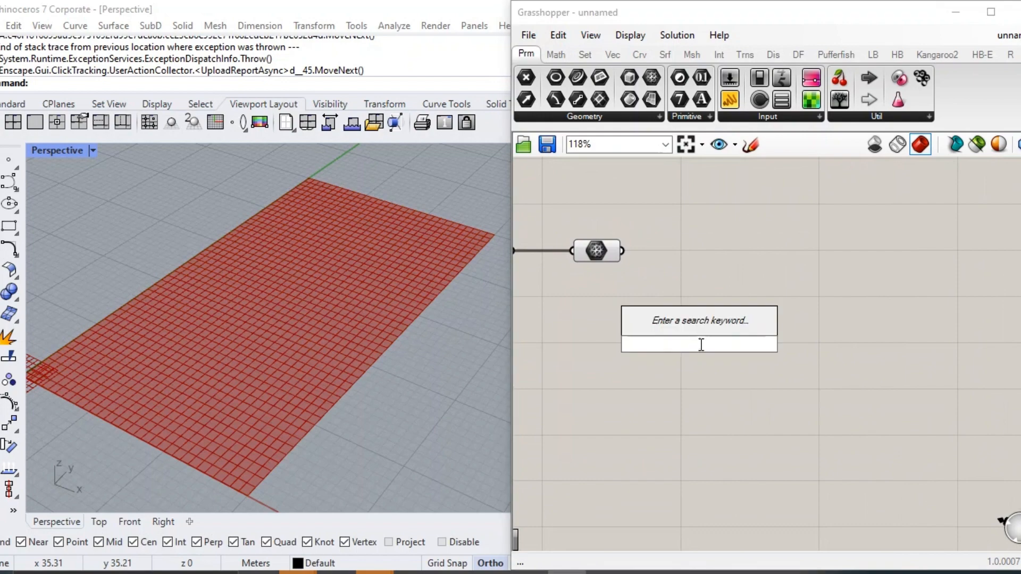
key("Escape")
Switch off icon drawing so that the canvas components show their names.
scroll(701, 343, "down", 2)
right_click_drag(691, 296, 729, 319)
left_click(678, 35)
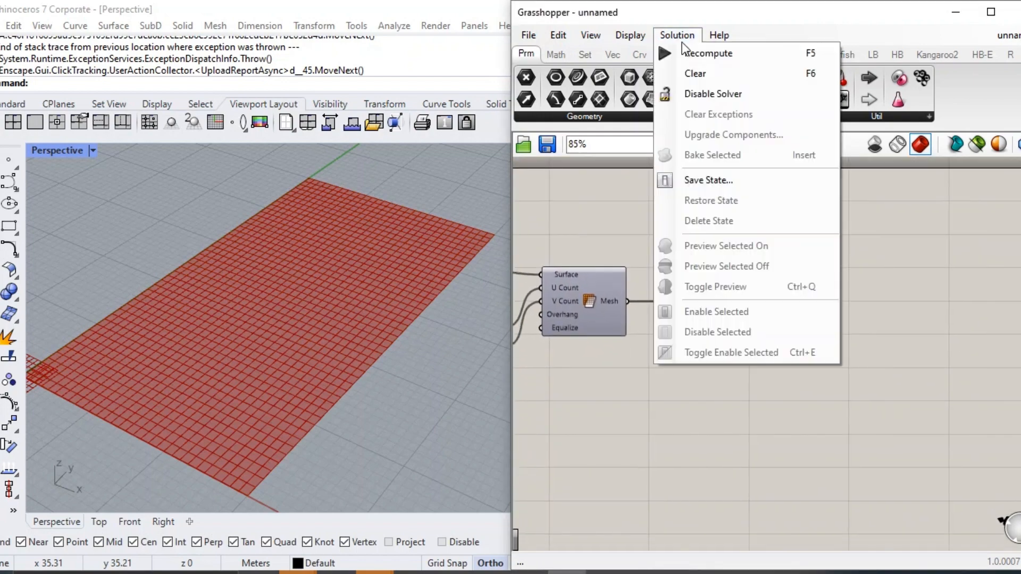
left_click(631, 33)
left_click(665, 93)
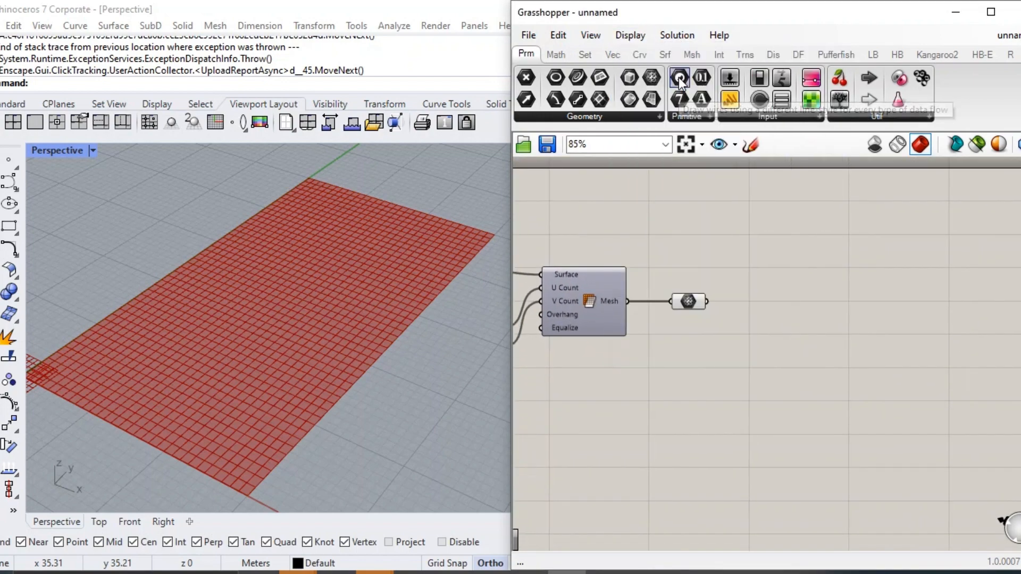
left_click(631, 35)
left_click(654, 53)
left_click(631, 35)
left_click(662, 92)
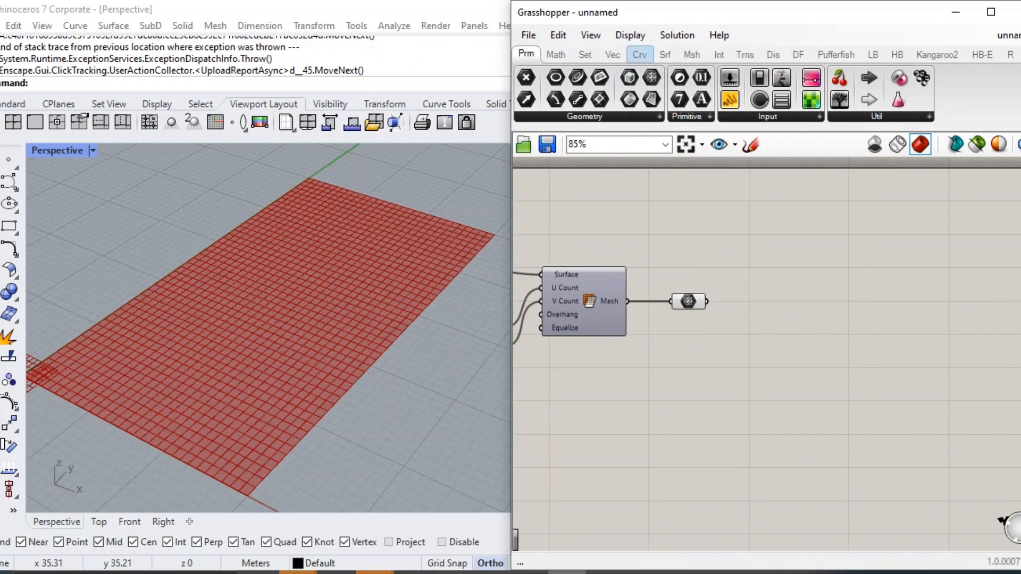
left_click(631, 35)
left_click(654, 51)
scroll(695, 317, "up", 2)
left_click_drag(684, 291, 693, 291)
Group the Rectangle, the Mesh Surface and their four number sliders.
left_click(775, 351)
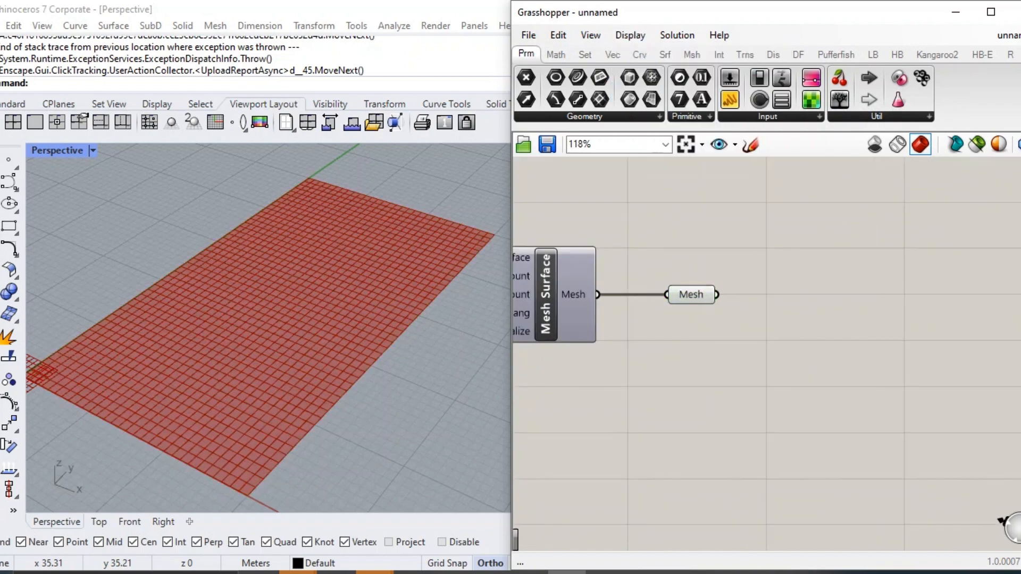
right_click_drag(776, 351, 1011, 345)
right_click_drag(717, 312, 880, 361)
scroll(889, 393, "down", 3)
left_click_drag(1001, 301, 585, 425)
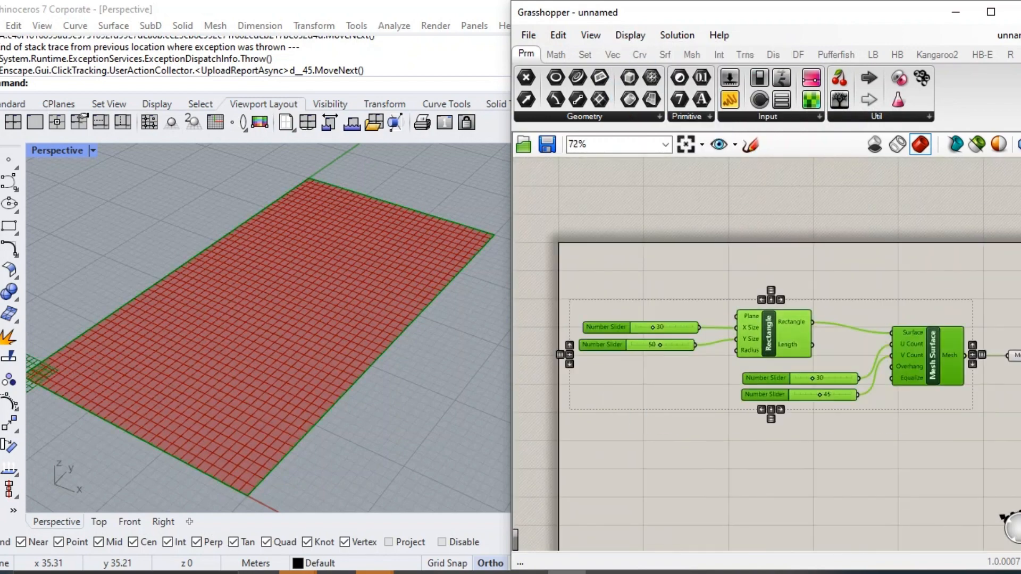
key("ctrl+g")
right_click_drag(990, 367, 617, 322)
left_click(694, 345)
Add a NakedVertices component and connect the Mesh parameter to its Mesh input.
scroll(693, 345, "up", 2)
right_click_drag(716, 361, 692, 349)
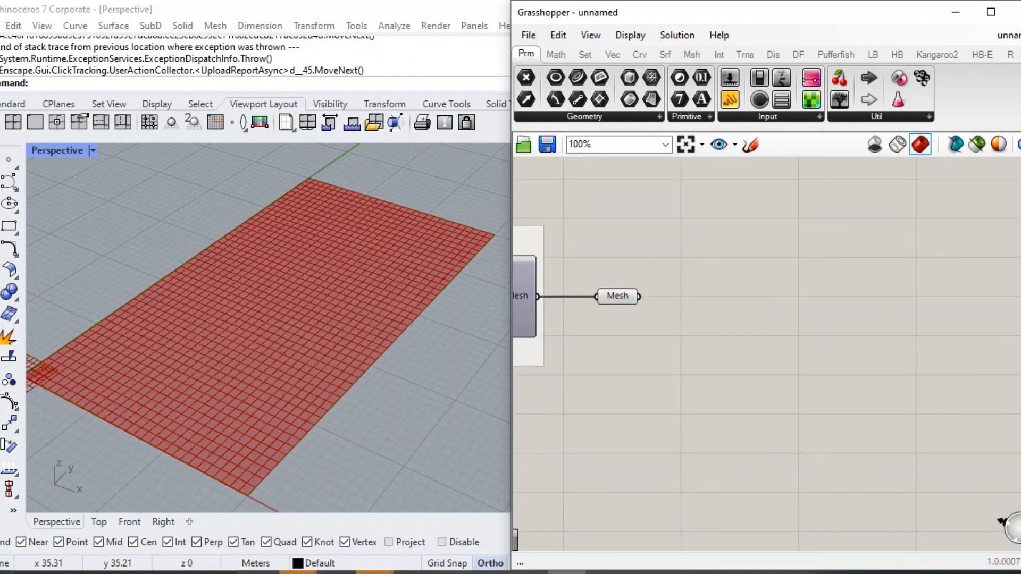
scroll(692, 349, "up", 1)
double_click(655, 315)
type("NAKED")
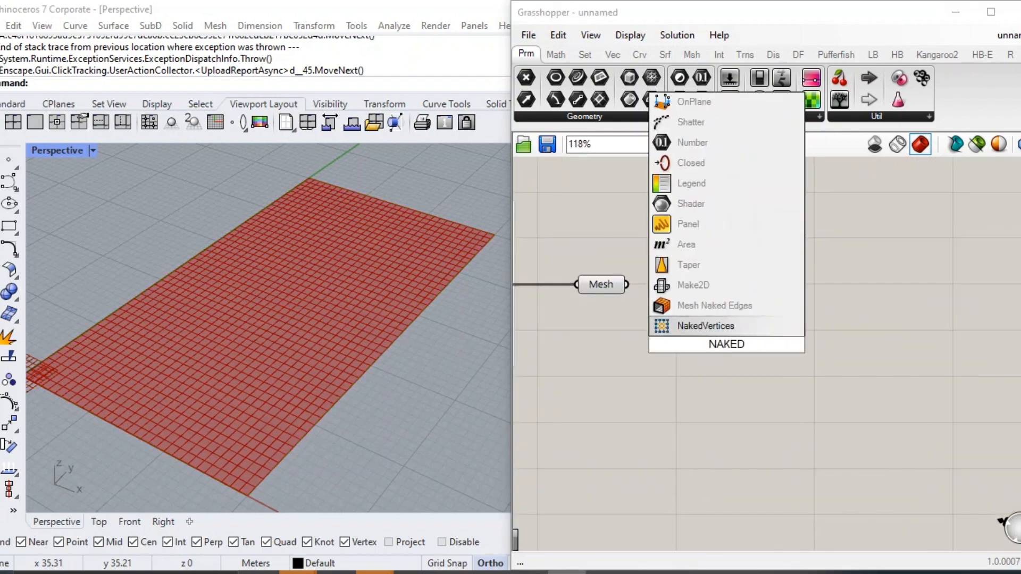
key("Return")
left_click_drag(672, 357, 675, 359)
left_click_drag(720, 341, 746, 347)
left_click(793, 270)
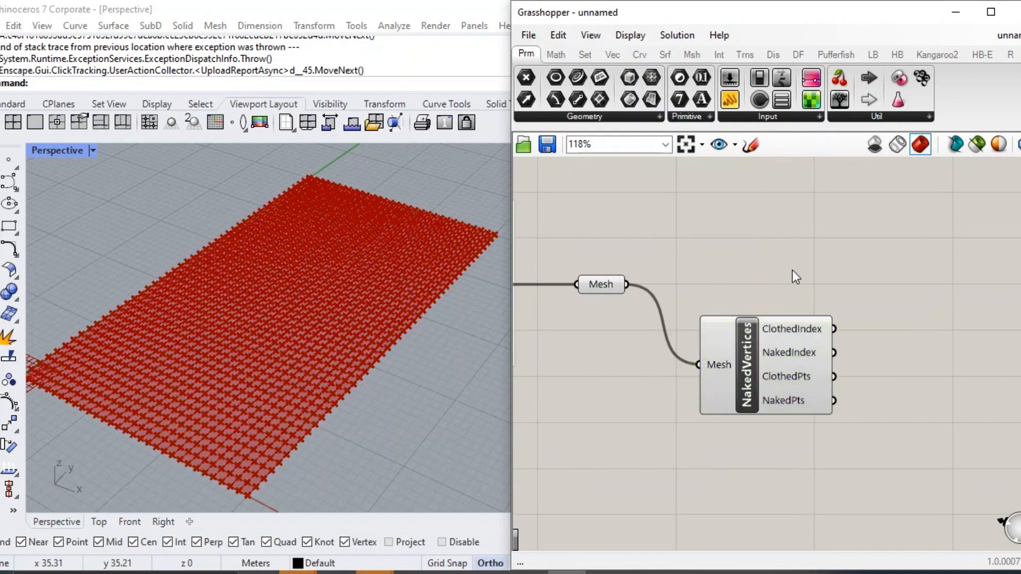
Add a Point parameter and connect the NakedPts output of NakedVertices to it.
right_click_drag(898, 342, 863, 323)
left_click(774, 367)
right_click_drag(797, 361, 829, 357)
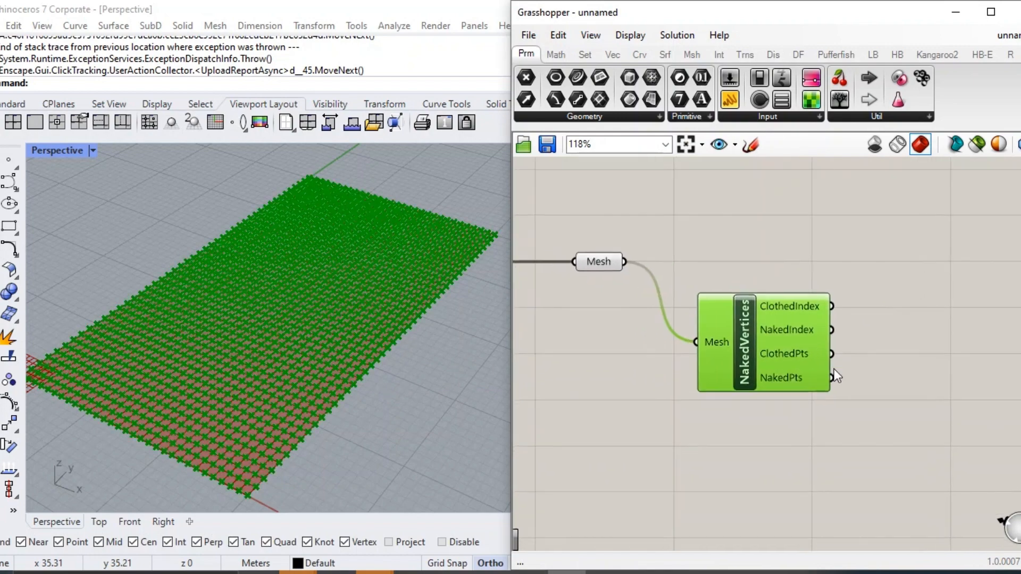
double_click(871, 433)
type("POINT")
key("Return")
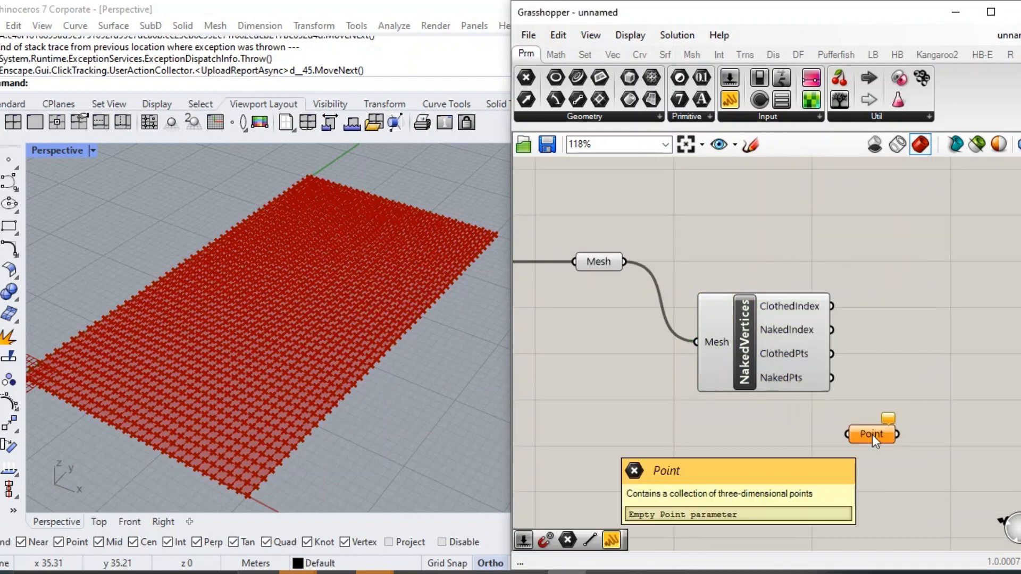
right_click_drag(783, 434, 804, 434)
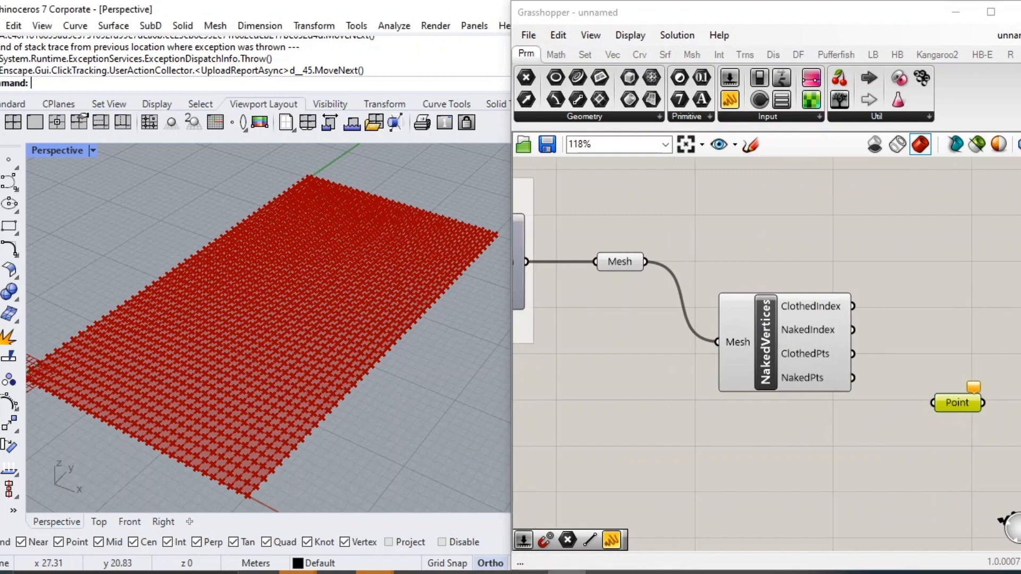
right_click_drag(405, 373, 419, 384)
double_click(920, 330)
left_click_drag(853, 377, 969, 397)
Turn off the previews of the NakedVertices component and the Mesh parameter.
left_click(743, 337)
middle_click(744, 337)
left_click(792, 287)
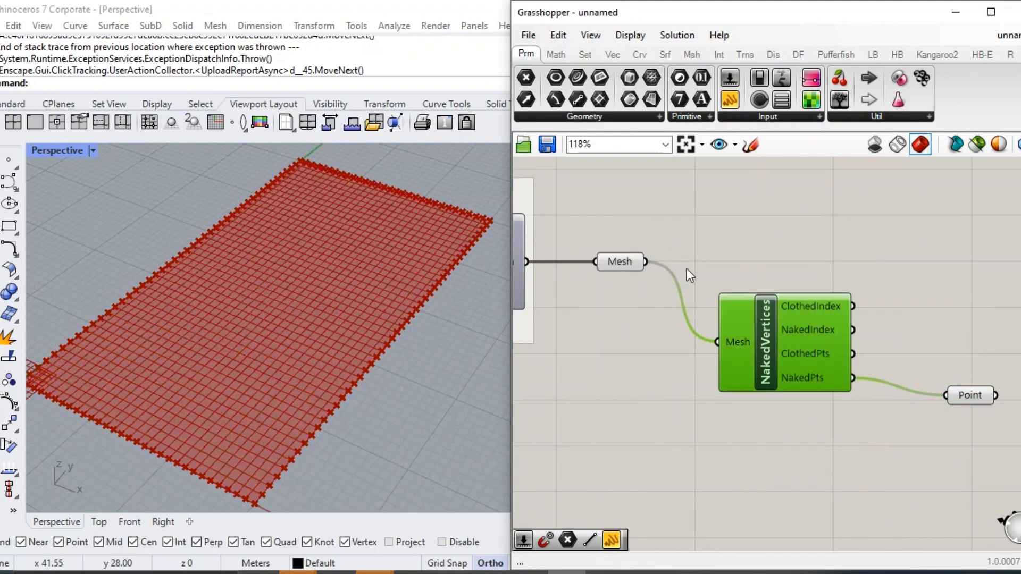
left_click(625, 262)
middle_click(625, 262)
left_click(654, 233)
Add a second, unconnected Point parameter below the NakedVertices component.
scroll(734, 271, "down", 2)
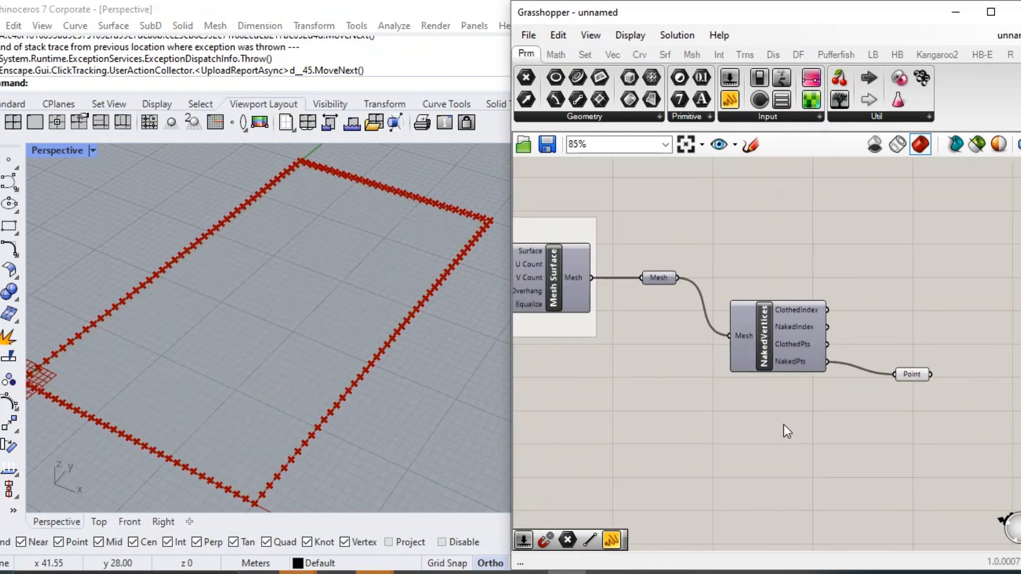
double_click(738, 414)
type("POINT")
key("Return")
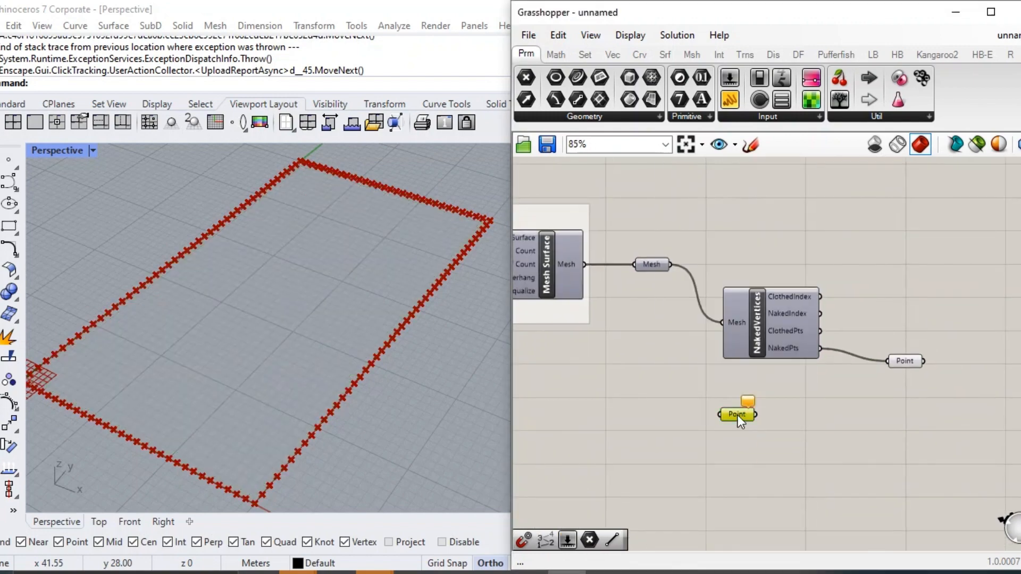
Place several point objects in Rhino's Perspective viewport on the naked vertices along the rectangle's edges.
left_click(8, 159)
left_click(85, 327)
key("Return")
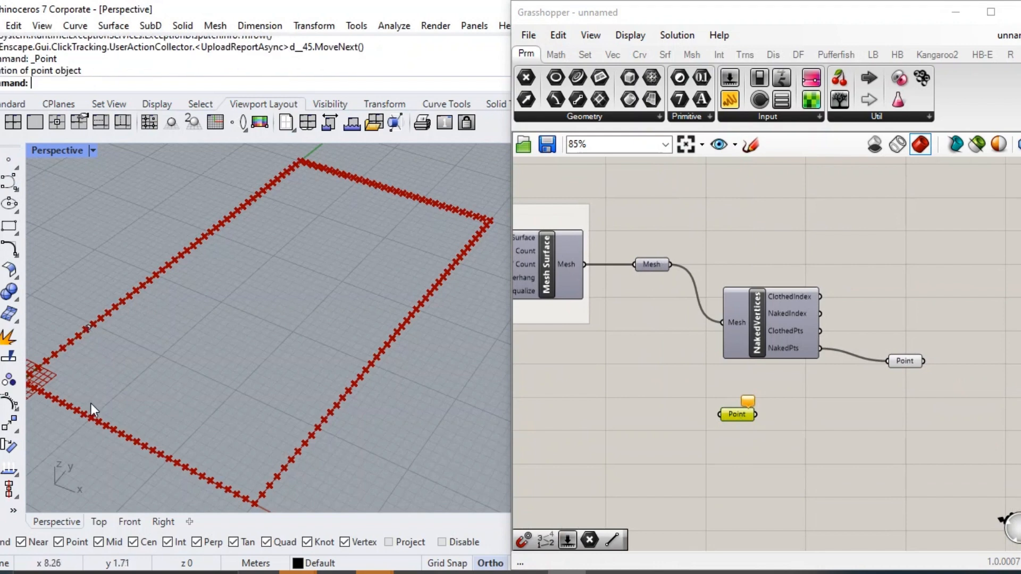
left_click(78, 413)
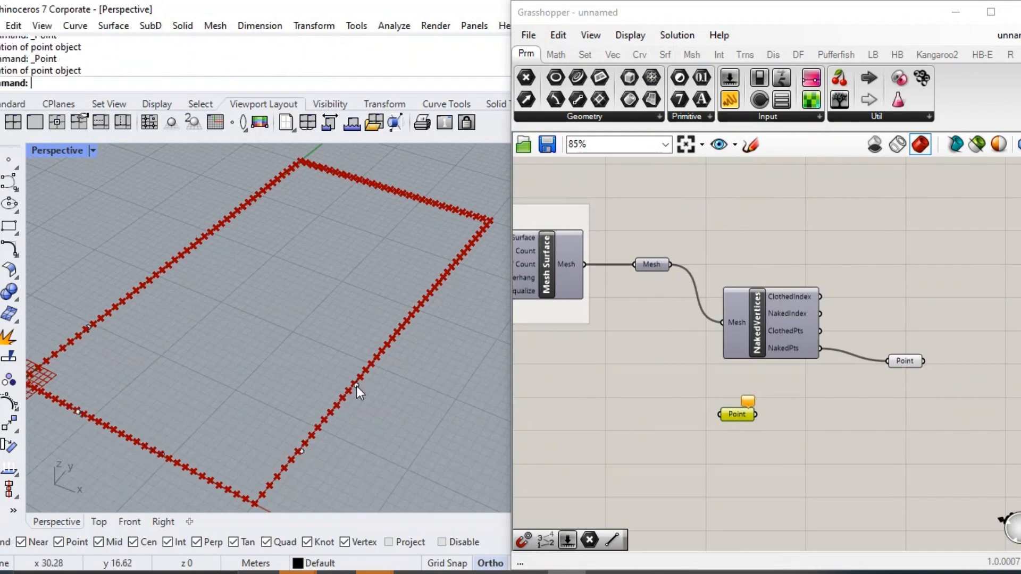
left_click(258, 192)
key("Return")
Reference the placed Rhino points in the second Point parameter as multiple points.
right_click(746, 414)
left_click(811, 463)
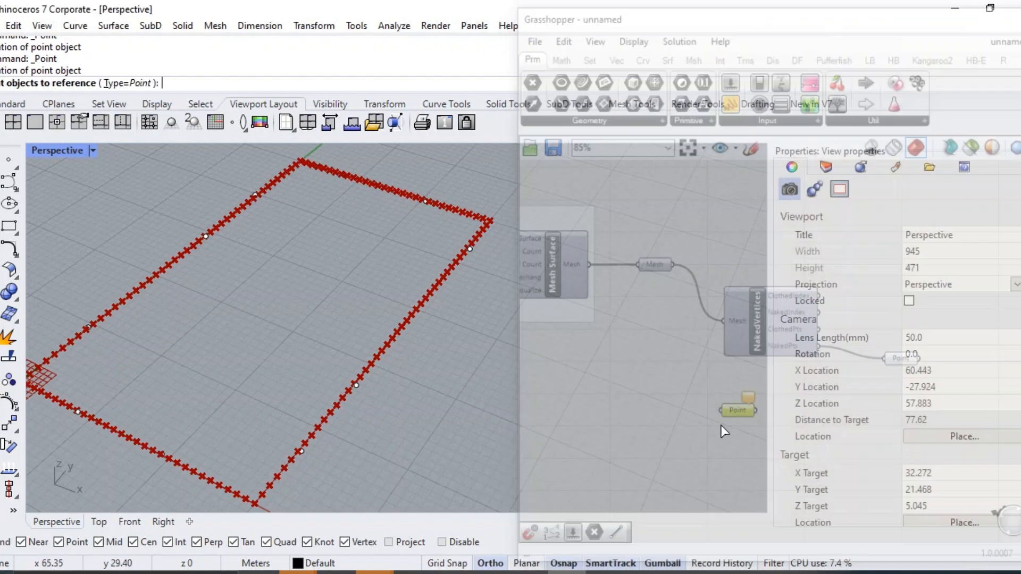
key("Return")
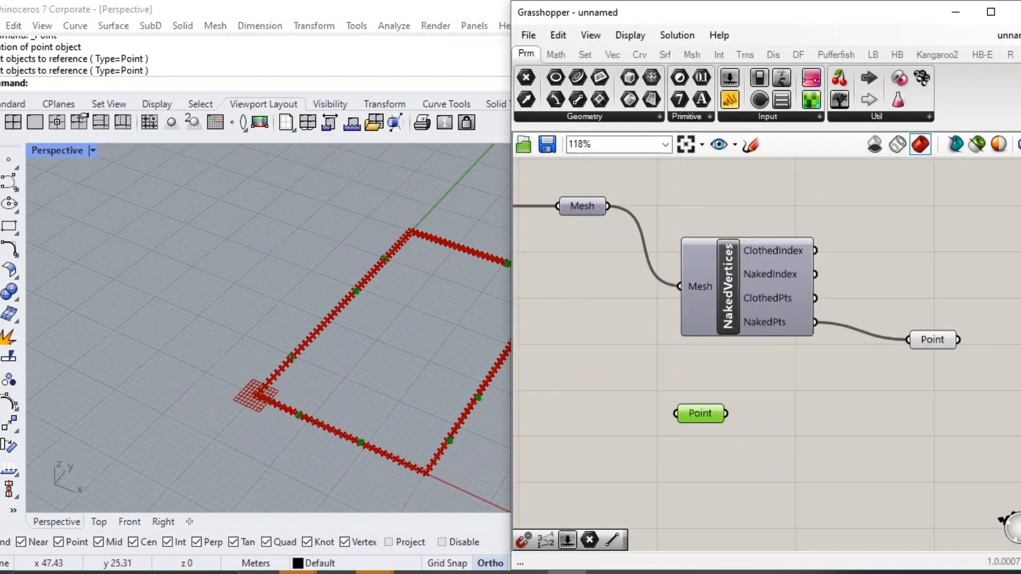
Add a Sphere component and connect the second Point parameter to its Base input.
double_click(807, 420)
type("SPHE")
key("Return")
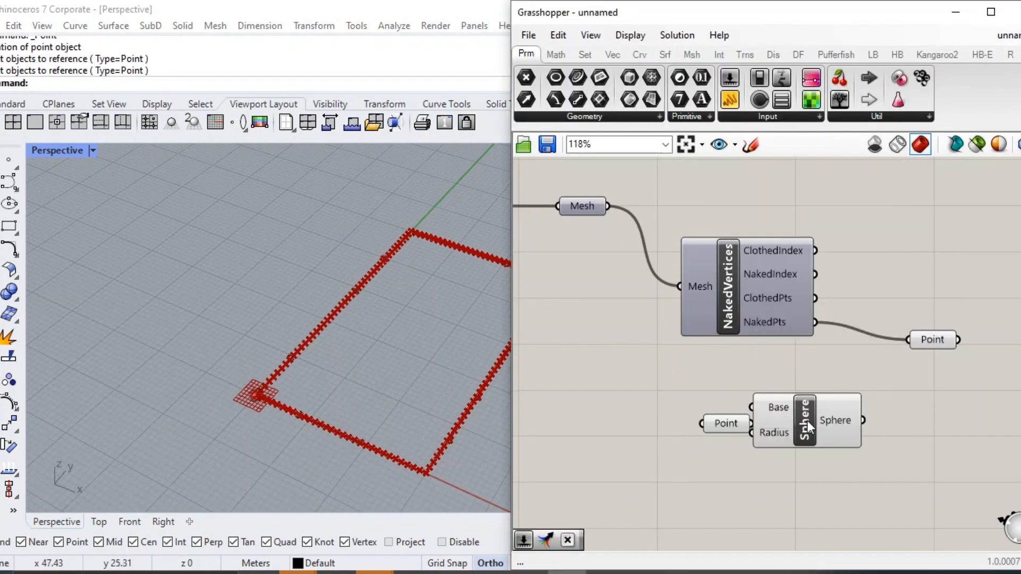
left_click_drag(752, 423, 788, 430)
Add a number slider with value 7.0, connect it to the Sphere's Radius input, and set it to 5.0.
right_click_drag(720, 476, 695, 446)
double_click(694, 446)
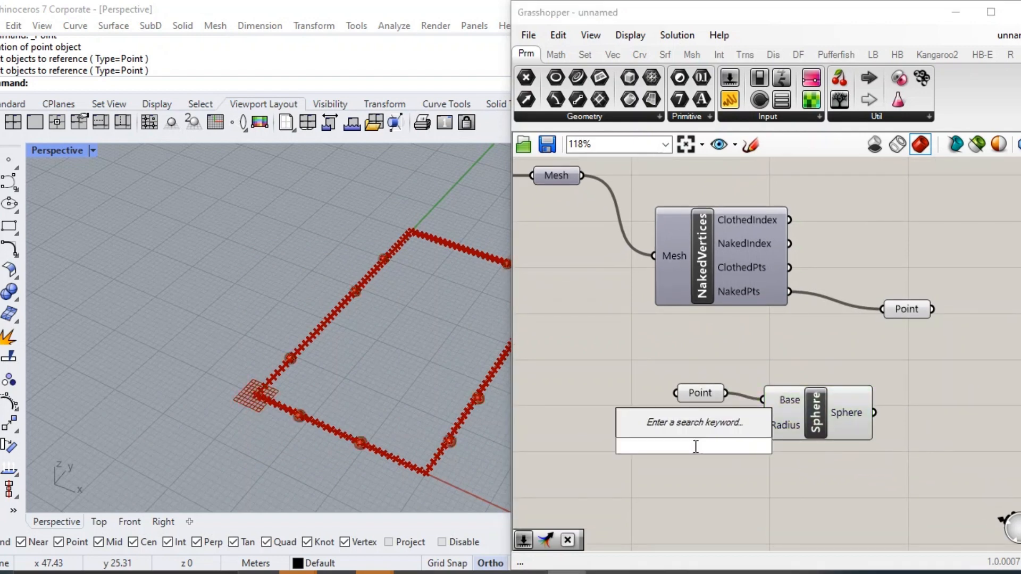
type("7.0")
key("Return")
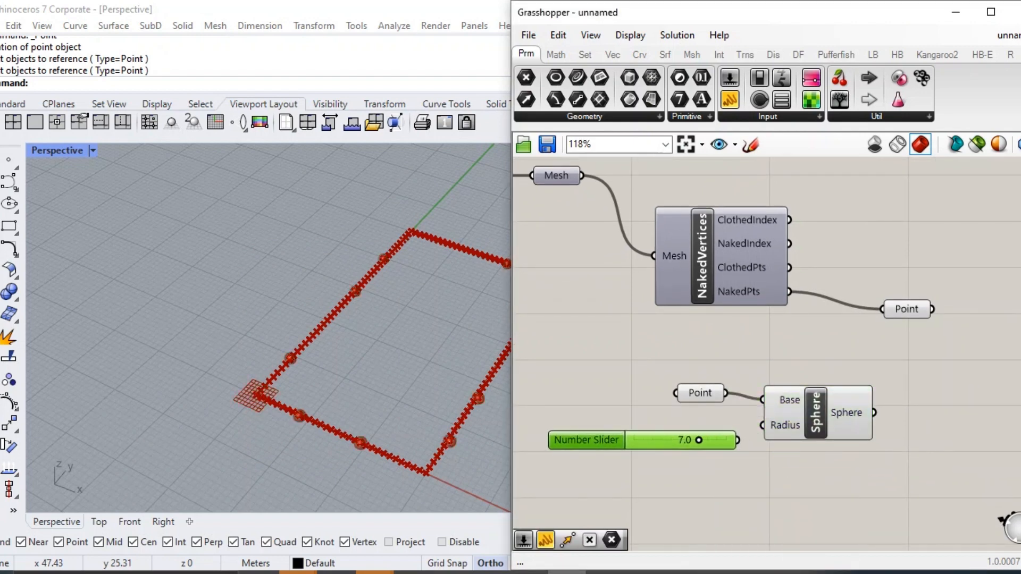
scroll(649, 422, "up", 2)
left_click_drag(650, 421, 614, 423)
right_click_drag(277, 392, 220, 381)
scroll(338, 380, "down", 5)
right_click_drag(330, 380, 396, 374)
Add a Point In Breps component with the Sphere output as Brep and the naked-edge Point parameter as Point.
scroll(353, 379, "up", 3)
right_click_drag(882, 398, 688, 384)
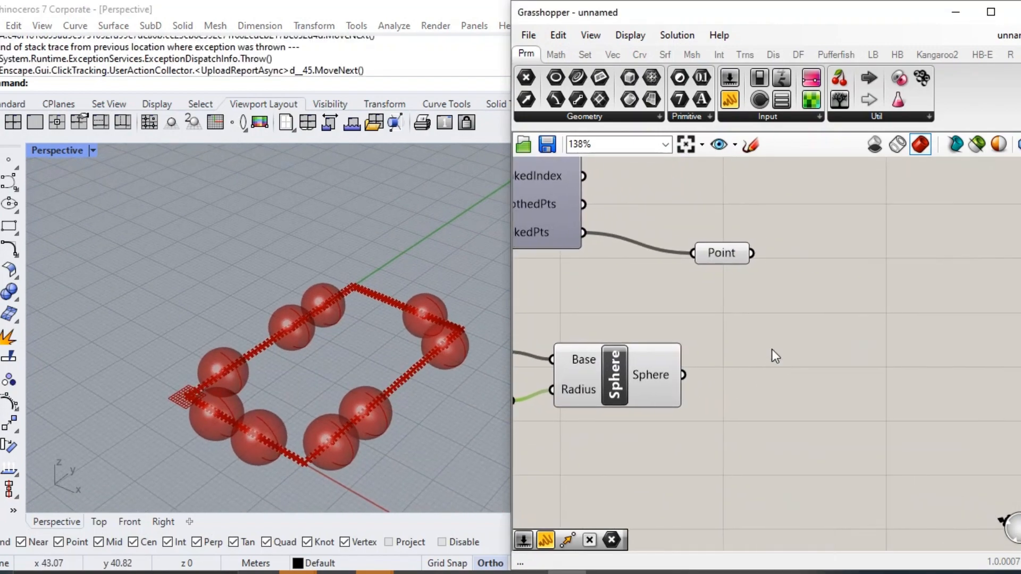
right_click_drag(822, 340, 817, 342)
left_click_drag(703, 259, 699, 243)
left_click(718, 290)
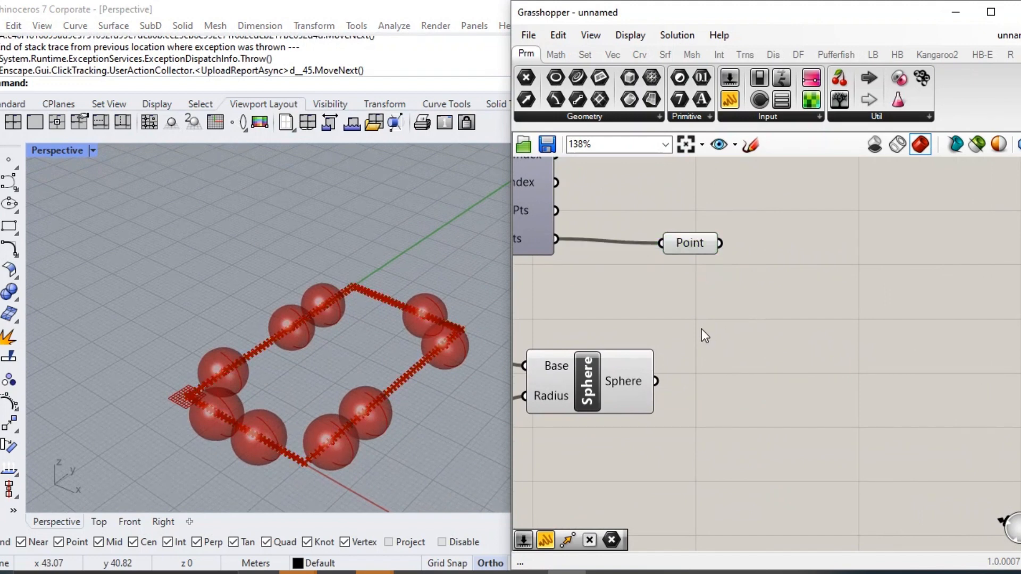
right_click_drag(701, 329, 836, 307)
right_click_drag(1010, 255, 770, 337)
double_click(758, 284)
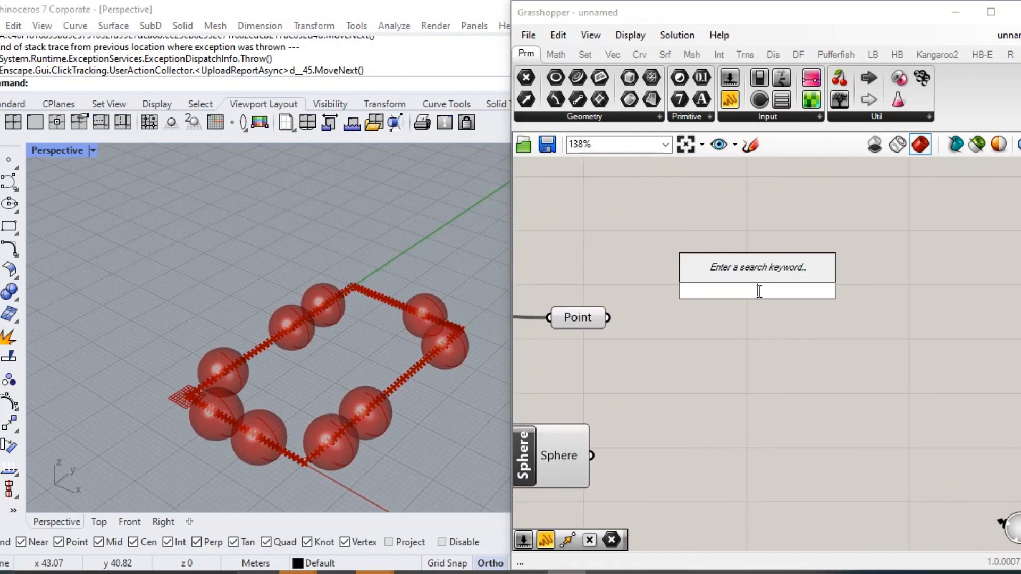
type("POINT IN BREP")
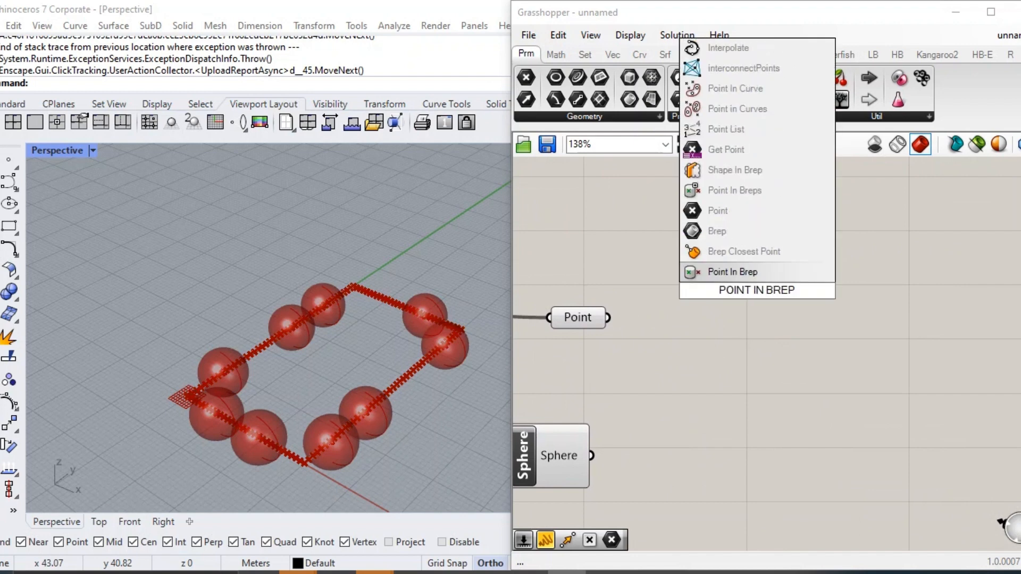
left_click(745, 190)
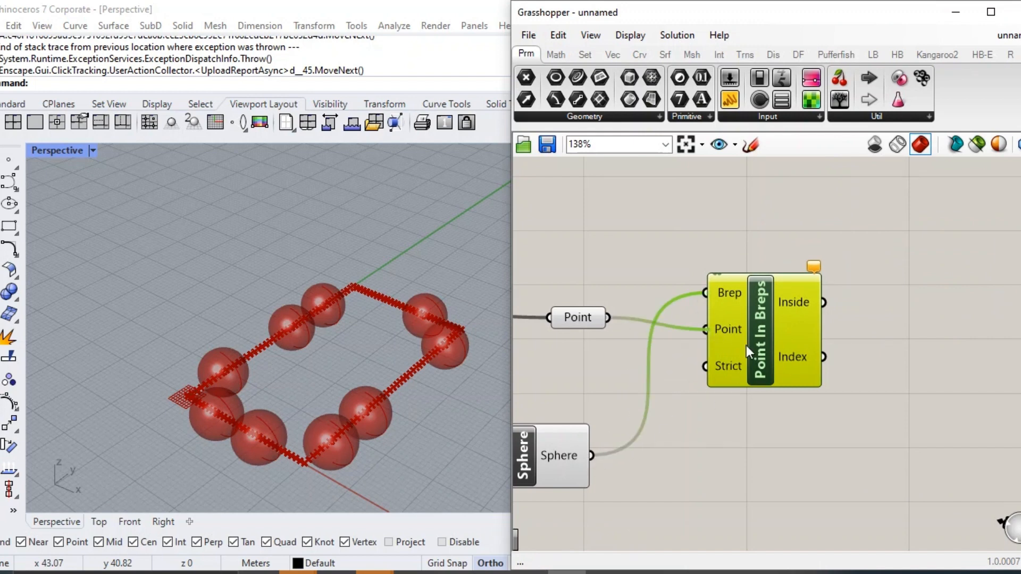
left_click_drag(746, 346, 745, 381)
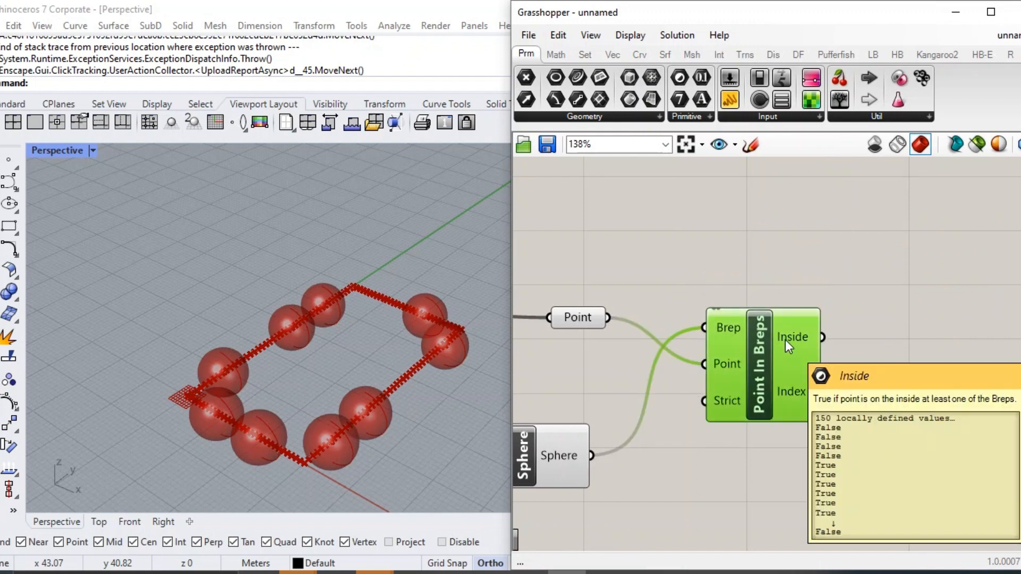
Add a Dispatch component fed by the naked-edge Point parameter as List and the Inside output as Dispatch pattern.
right_click_drag(882, 253, 786, 269)
double_click(786, 269)
type("Dispat")
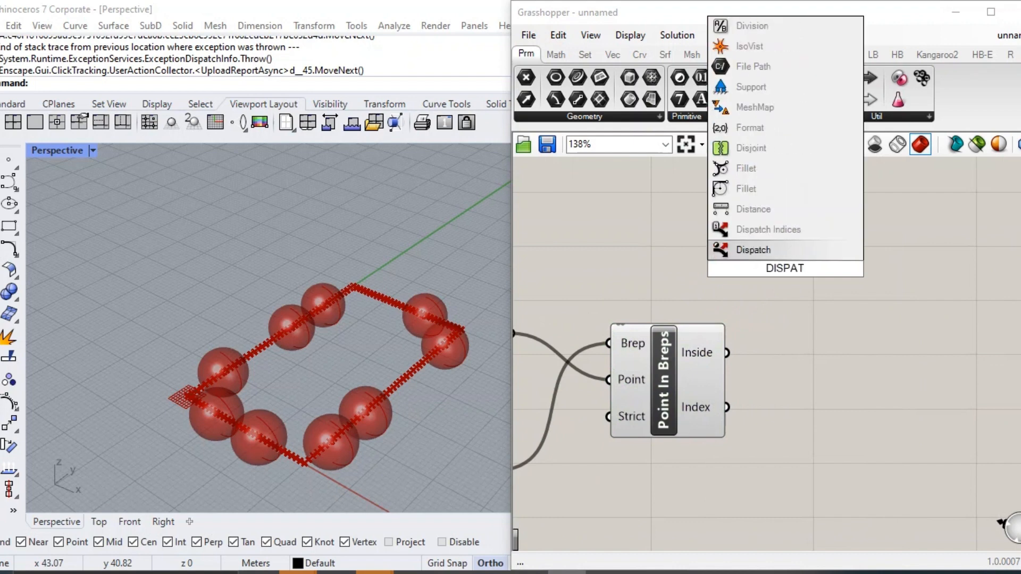
key("Return")
left_click_drag(786, 269, 877, 326)
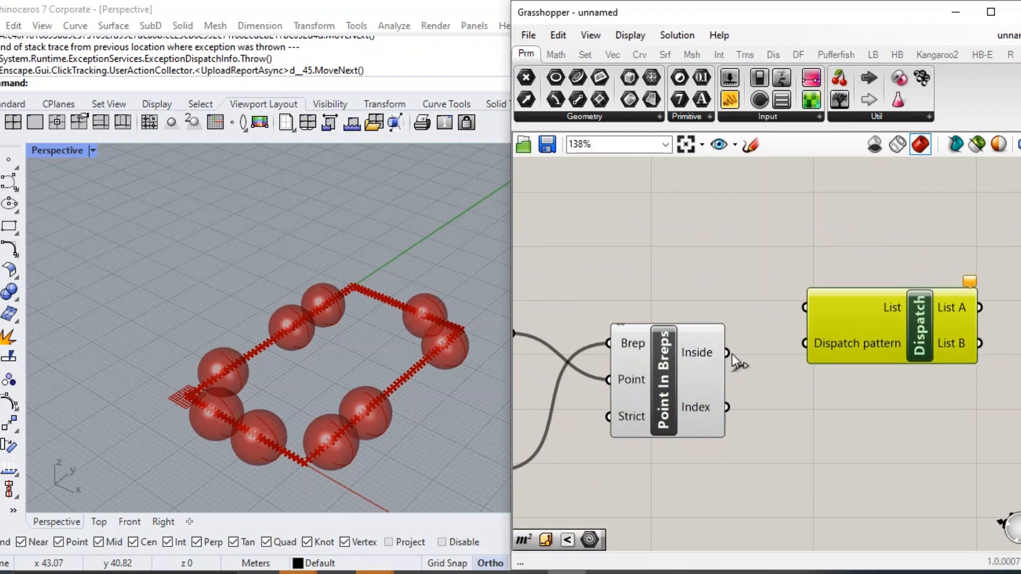
scroll(737, 359, "down", 2)
left_click_drag(796, 319, 795, 320)
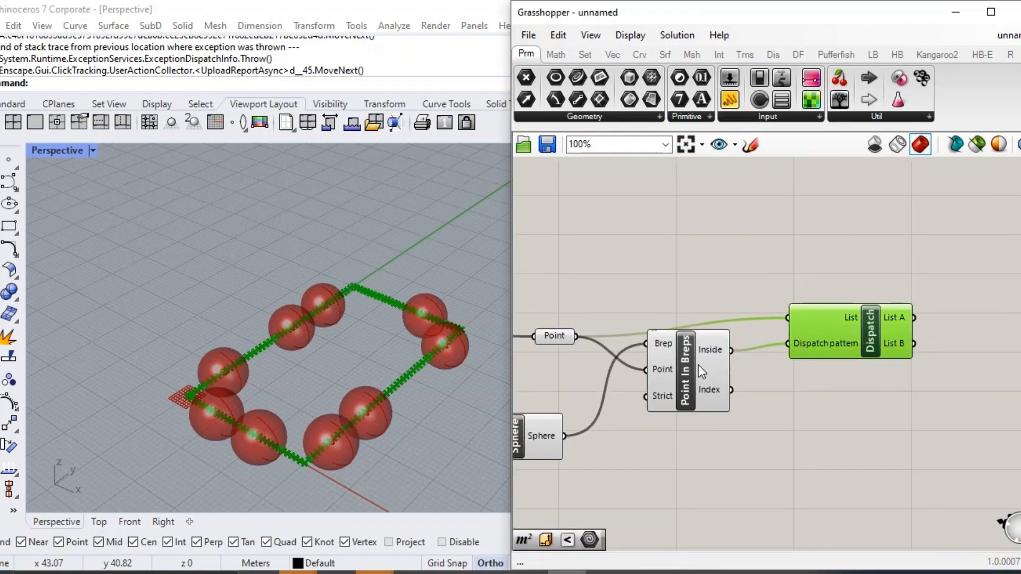
left_click_drag(698, 365, 695, 399)
Add two Point parameters and connect them to Dispatch's List A and List B outputs.
left_click(864, 330)
right_click_drag(873, 356, 761, 355)
right_click_drag(877, 346, 793, 370)
double_click(813, 336)
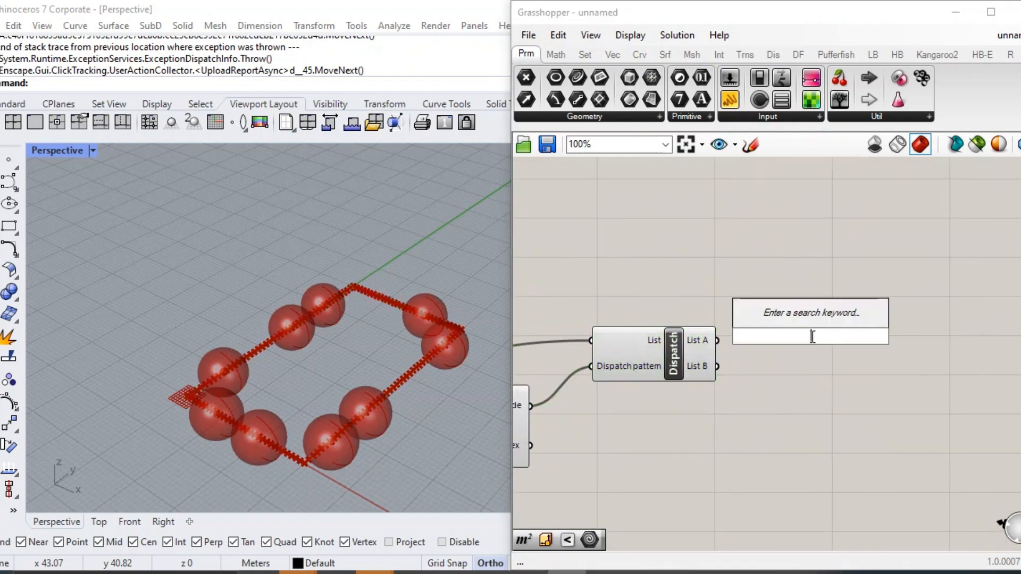
type("POIN")
key("Return")
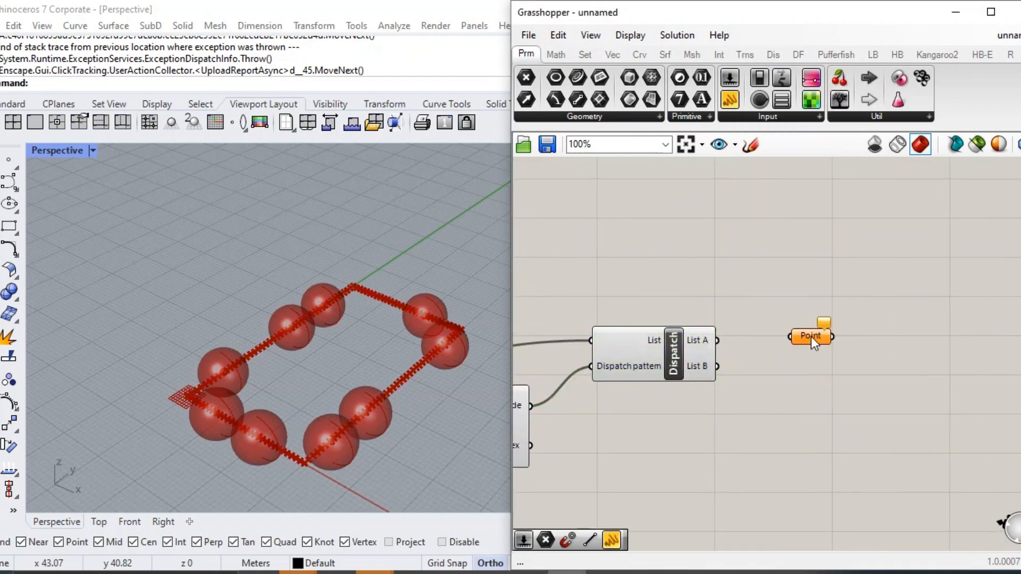
left_click_drag(812, 336, 794, 343)
left_click_drag(718, 340, 810, 380)
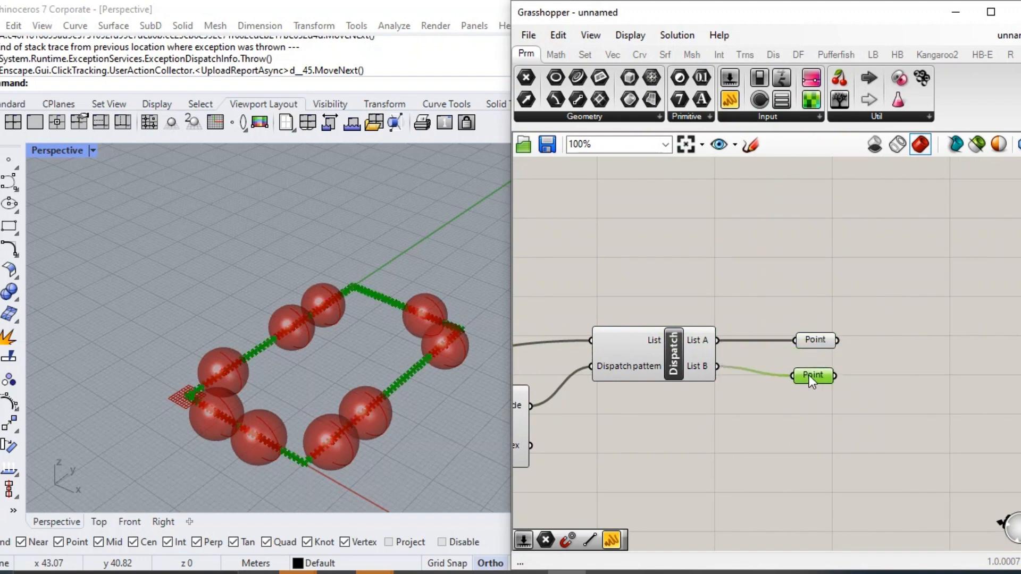
right_click_drag(430, 321, 452, 367)
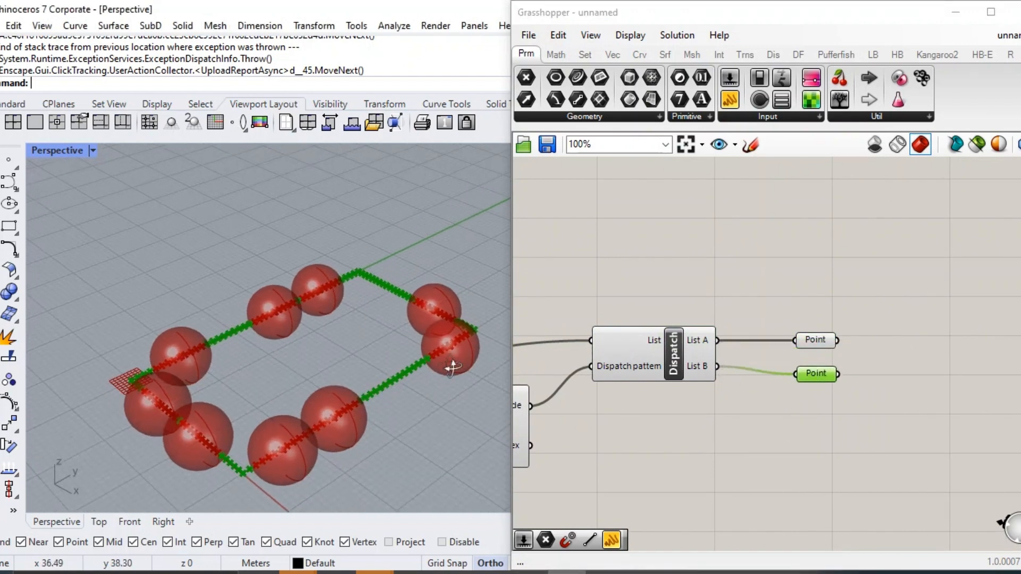
left_click(826, 338)
left_click(819, 374)
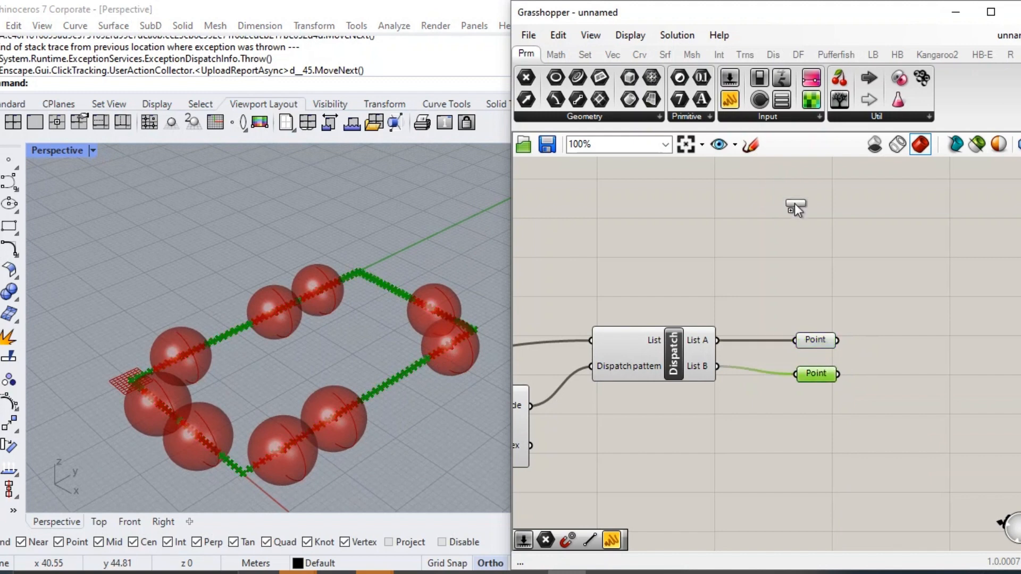
Add a panel reading "sekarang kita memiliki titik didalam sphere dan diluar sphere" below the two dispatched Point parameters.
left_click_drag(795, 209, 800, 256)
double_click(800, 255)
type("SE")
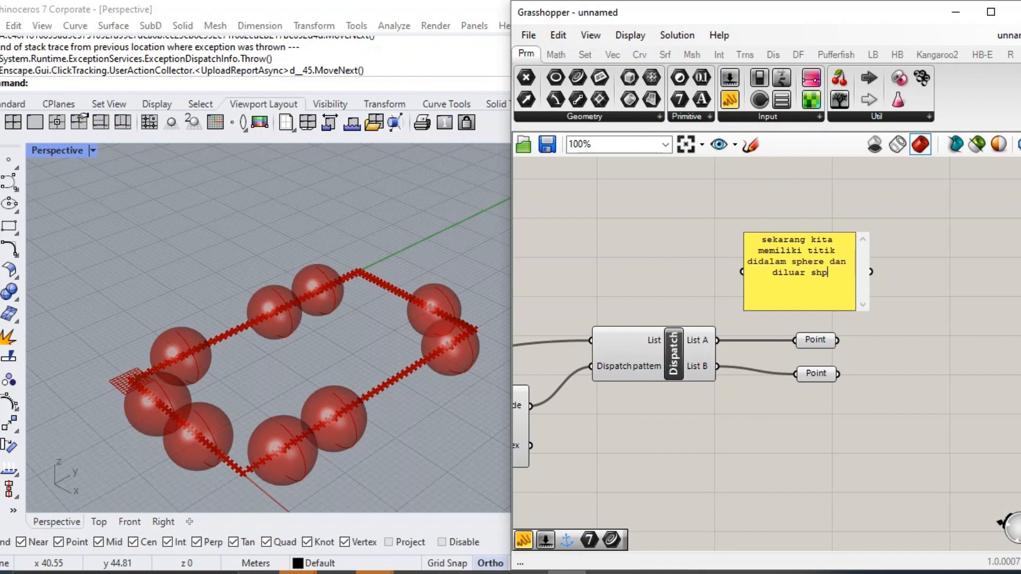
right_click(822, 269)
left_click_drag(791, 275, 797, 430)
left_click_drag(824, 391, 824, 421)
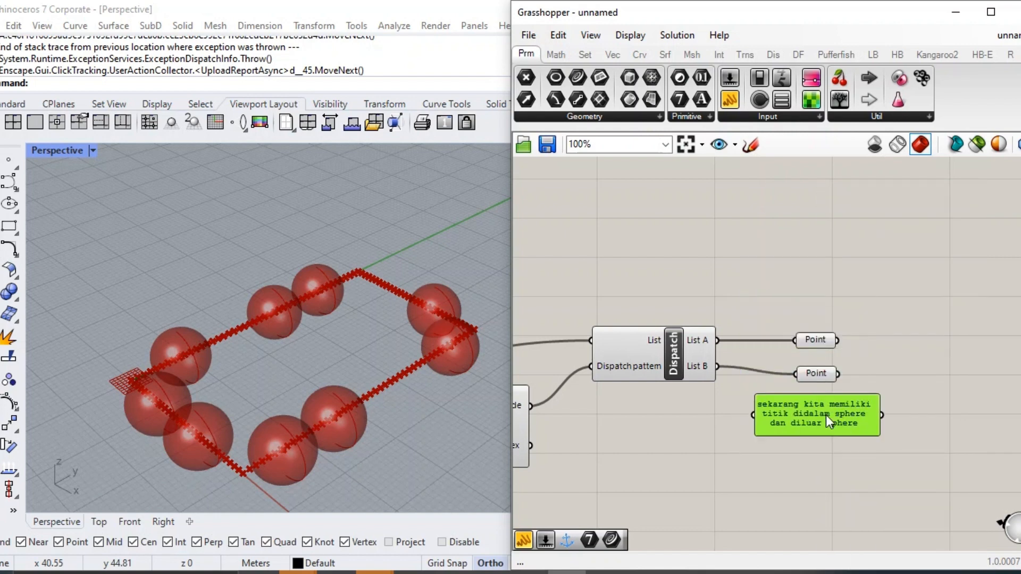
Add an EdgeLengths component above the two dispatched Point parameters.
left_click(892, 324)
right_click_drag(891, 324, 715, 382)
double_click(783, 308)
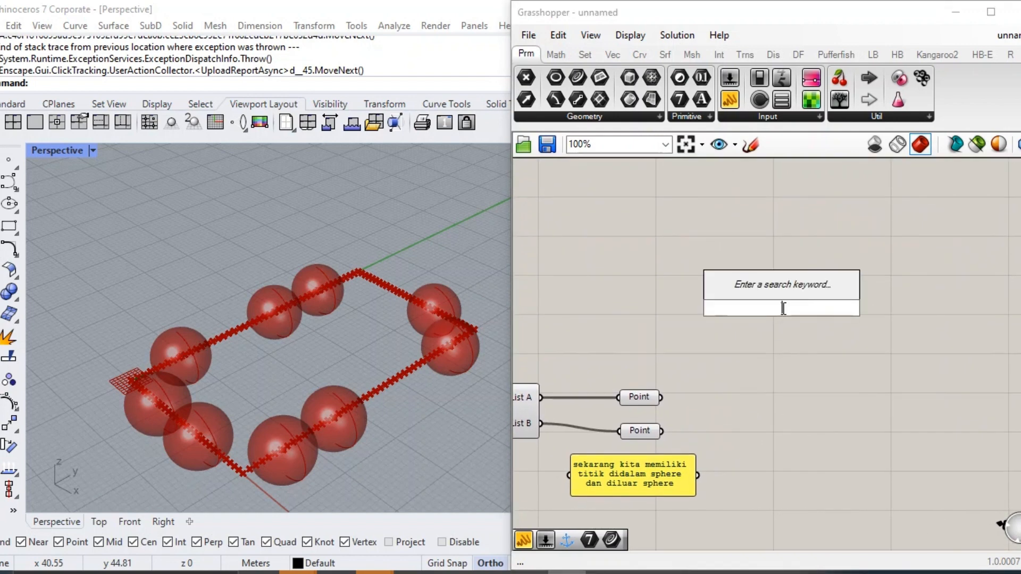
type("edge")
key("Up")
key("Up")
key("Up")
key("Up")
key("Up")
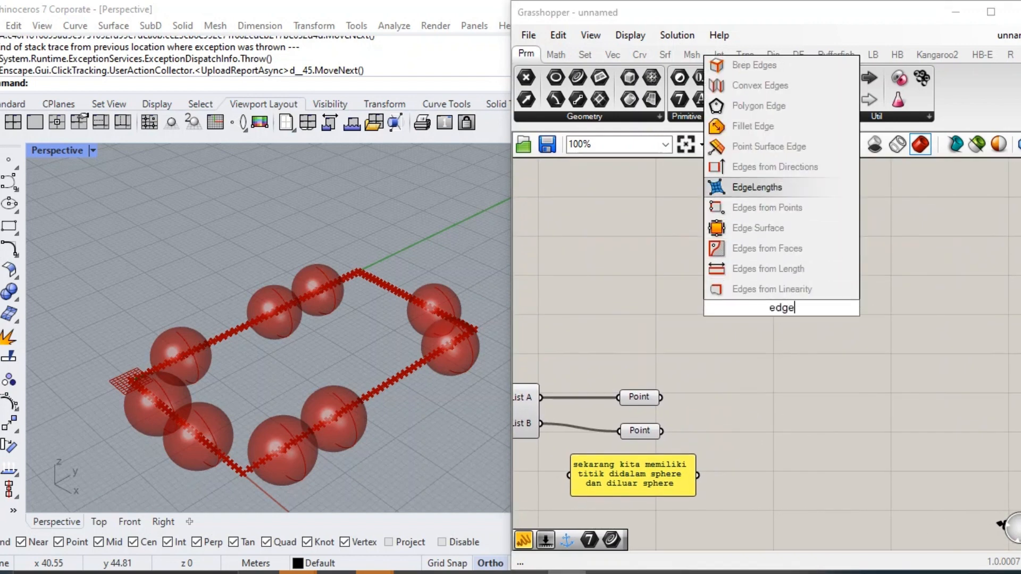
key("Return")
left_click_drag(760, 308, 813, 208)
Connect the Mesh parameter that feeds NakedVertices to the Mesh input of EdgeLengths.
scroll(790, 287, "down", 4)
right_click_drag(789, 290, 948, 335)
scroll(651, 388, "up", 3)
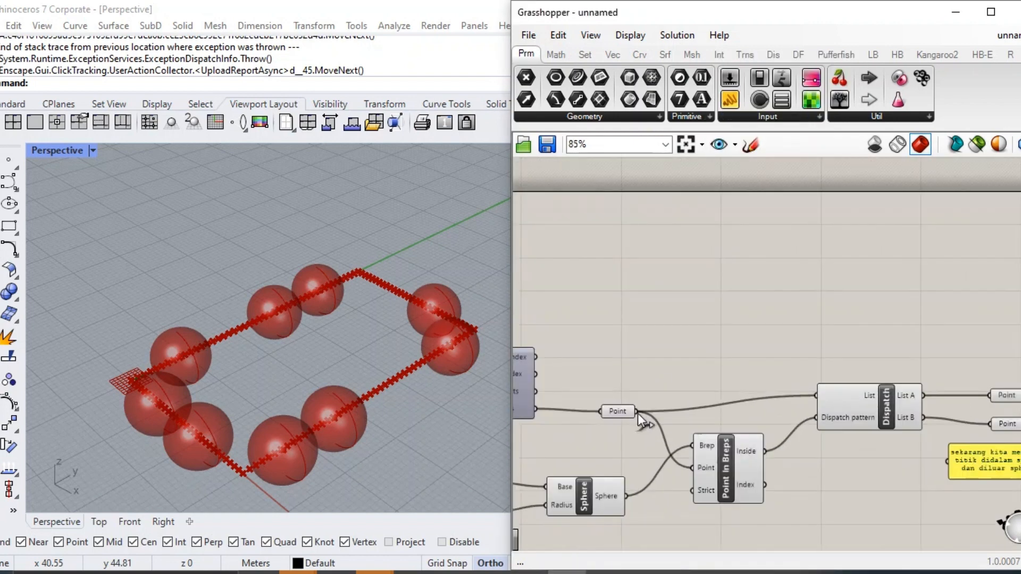
right_click_drag(637, 413, 1011, 391)
right_click_drag(583, 342, 573, 344)
scroll(671, 264, "down", 3)
left_click_drag(810, 304, 660, 257)
right_click_drag(878, 240, 659, 257)
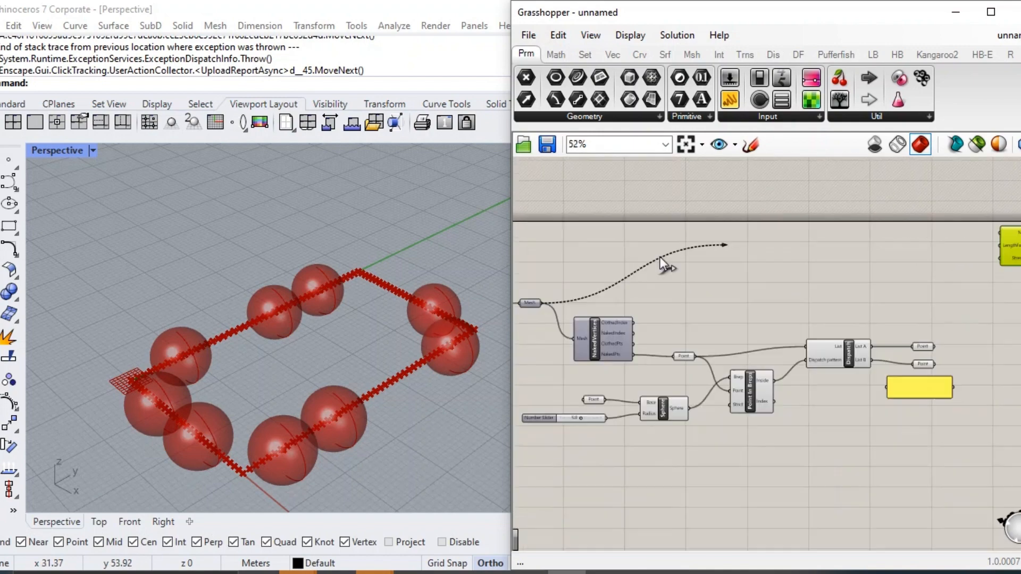
left_click_drag(659, 257, 1010, 229)
scroll(1011, 229, "up", 4)
right_click_drag(1011, 228, 771, 270)
left_click_drag(788, 312, 798, 333)
left_click(763, 415)
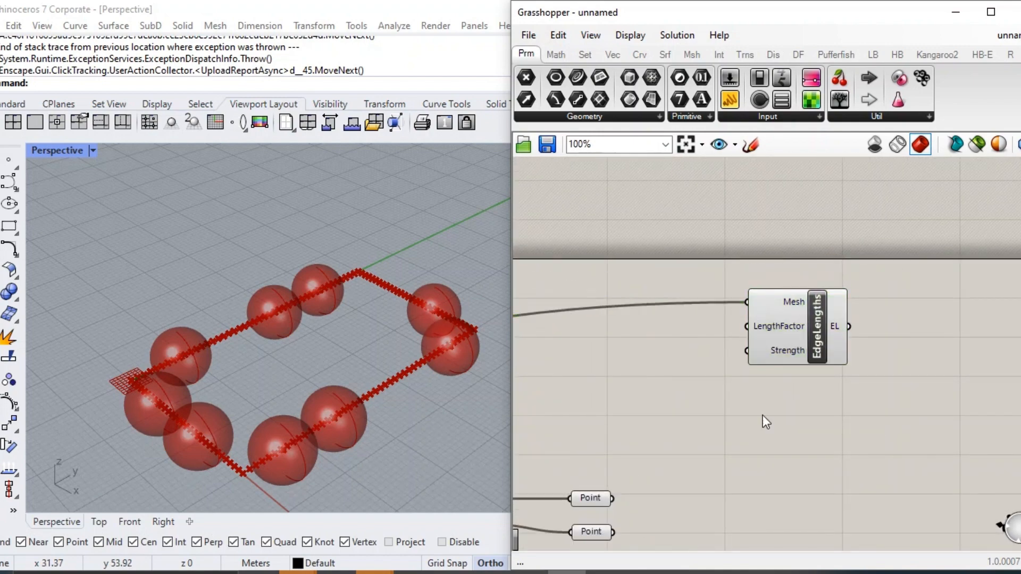
Add a number slider with value 0.15 for the LengthFactor input of EdgeLengths.
double_click(588, 354)
type("0.15")
key("Return")
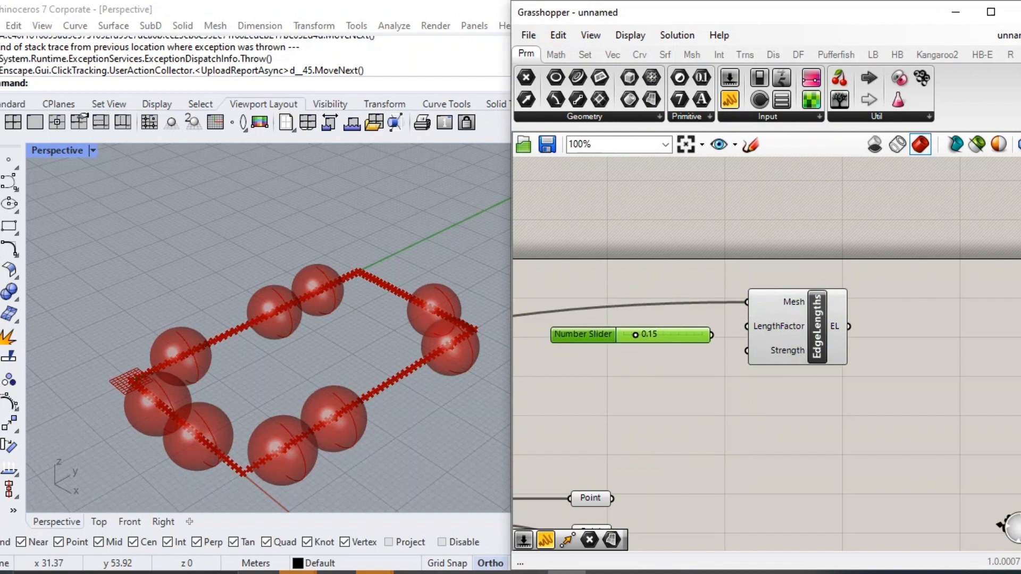
Add an Anchor component and connect the List A Point parameter to its Point input.
double_click(765, 514)
type("anchor")
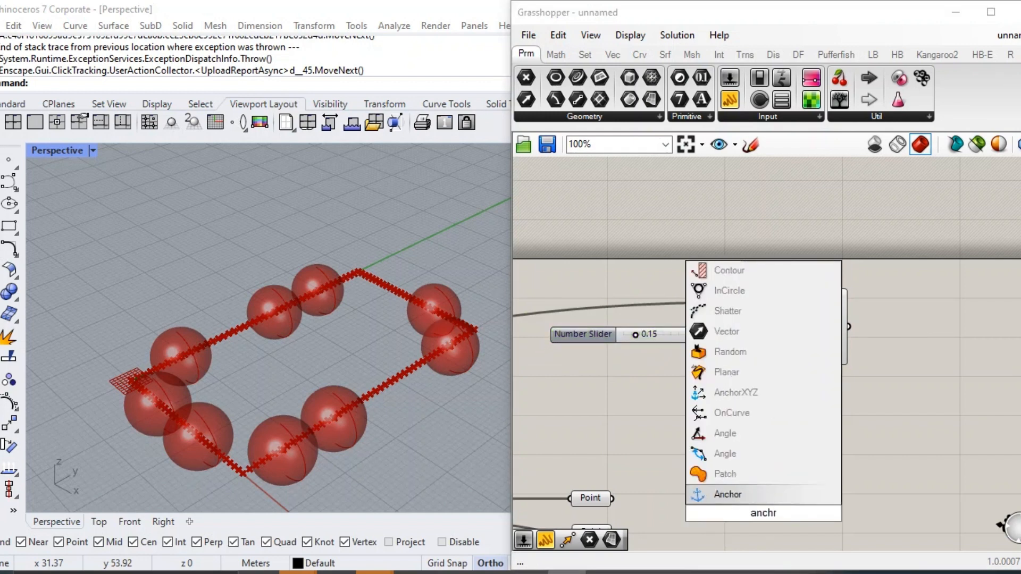
key("Return")
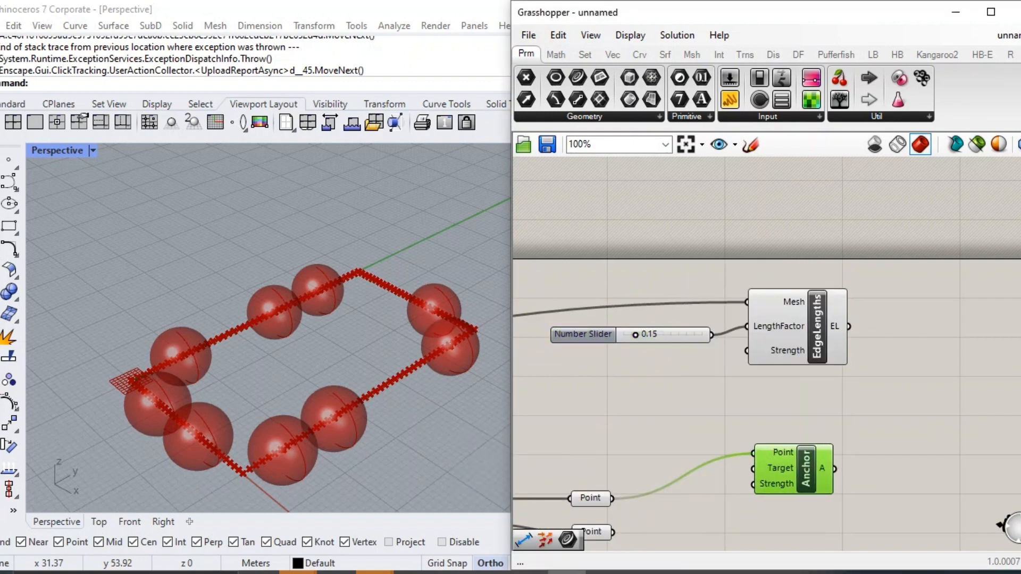
Add a number slider with value 0.75 and connect it to the Anchor's Strength input.
double_click(674, 493)
type("0.75")
key("Return")
left_click_drag(678, 494, 658, 480)
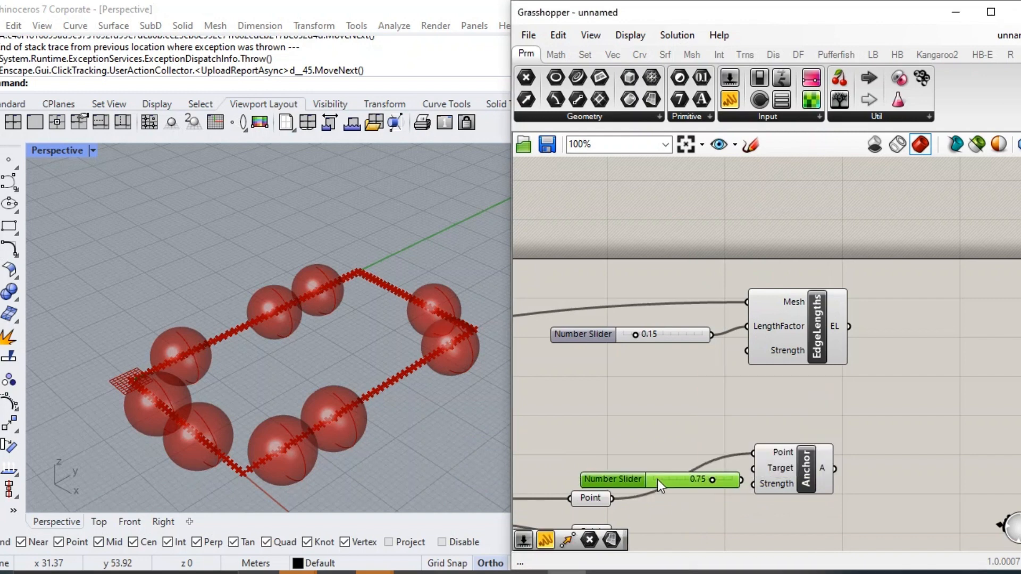
left_click(784, 480)
left_click(784, 497)
Add a Load component and place it between EdgeLengths and Anchor.
right_click_drag(784, 495, 823, 384)
scroll(828, 402, "down", 2)
scroll(822, 402, "up", 1)
double_click(843, 433)
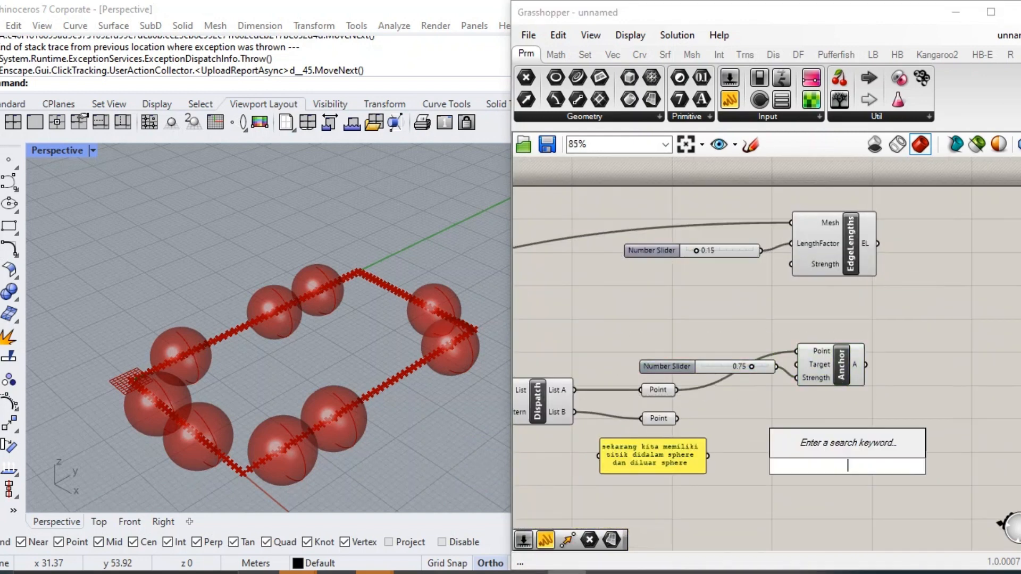
type("load")
left_click(856, 452)
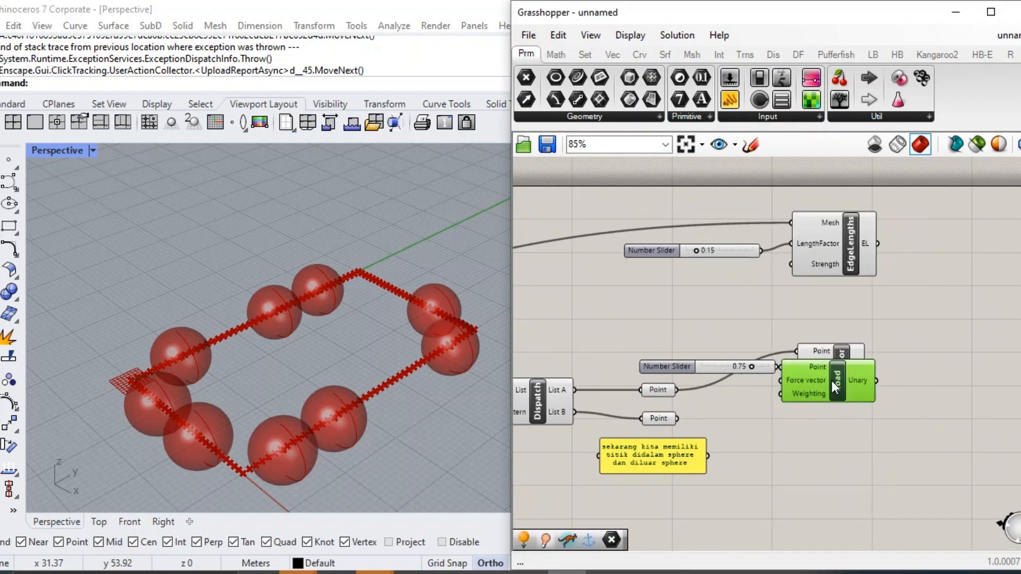
left_click_drag(832, 381, 827, 316)
left_click_drag(862, 467, 755, 372)
right_click_drag(935, 312, 902, 386)
left_click_drag(903, 386, 577, 261)
left_click_drag(806, 307, 806, 268)
left_click(904, 321)
Add a Deconstruct Mesh component above NakedVertices and connect the Mesh parameter to its input.
scroll(825, 369, "down", 3)
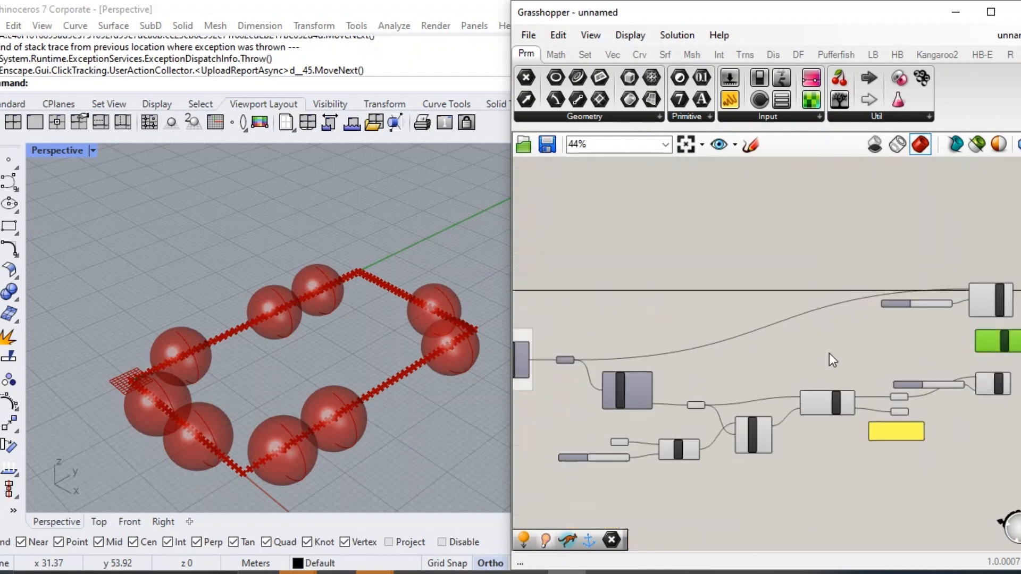
scroll(830, 349, "up", 3)
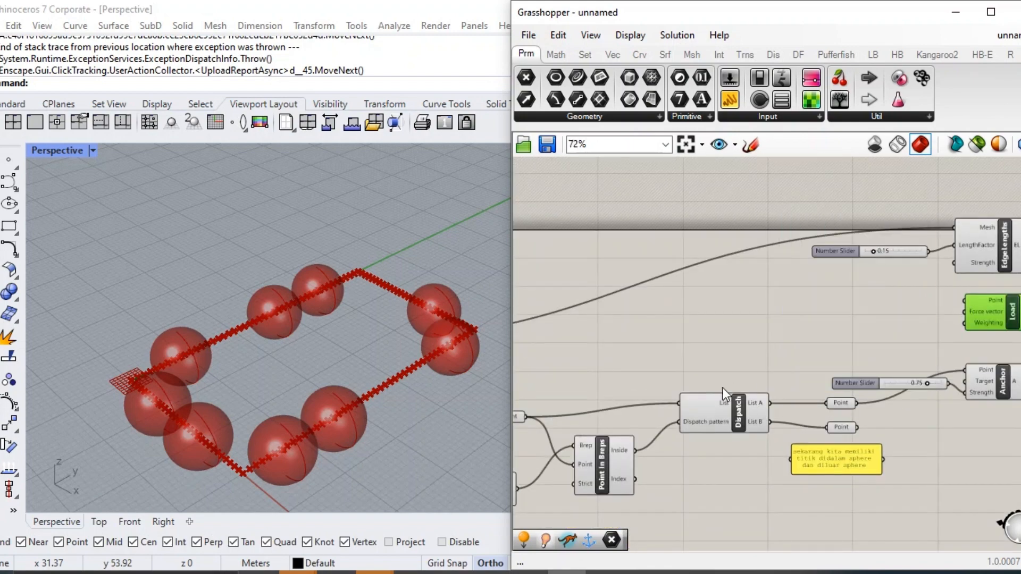
double_click(842, 398)
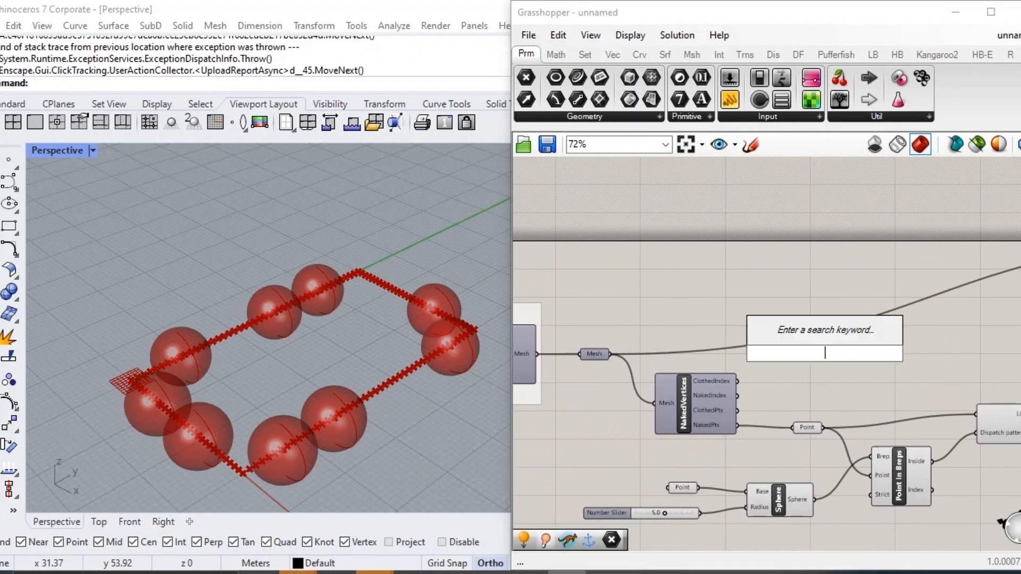
type("deco")
left_click(810, 191)
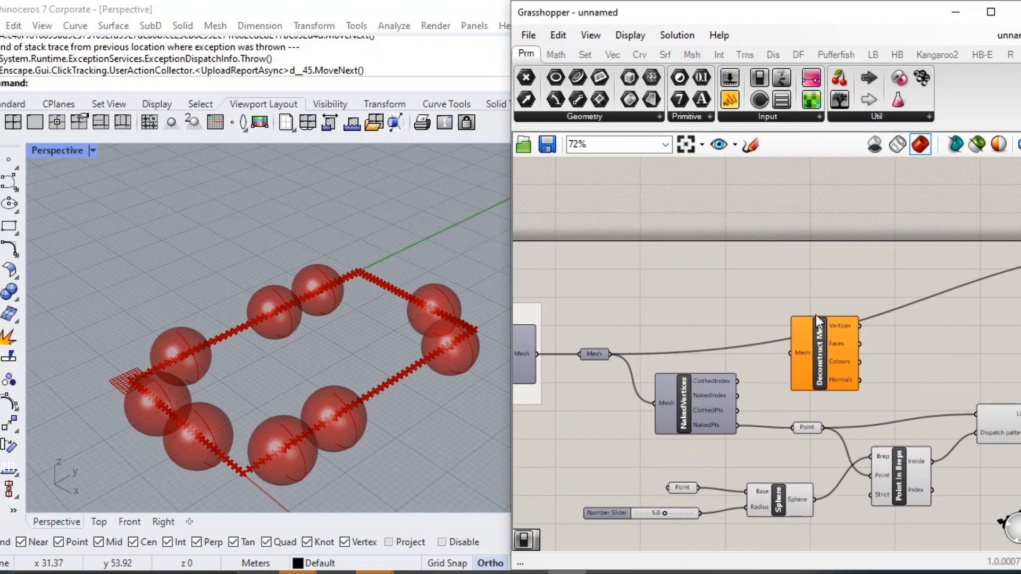
scroll(816, 315, "up", 3)
left_click_drag(834, 293, 827, 314)
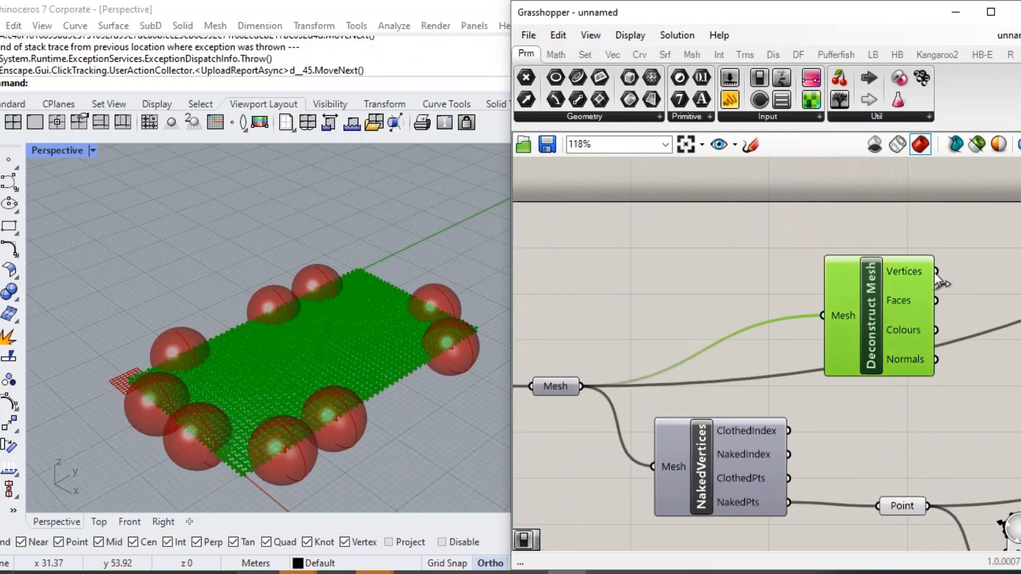
Connect Deconstruct Mesh's Vertices output to the Load component's Point input.
scroll(676, 240, "down", 6)
left_click_drag(936, 272, 832, 267)
scroll(643, 258, "down", 1)
scroll(856, 258, "up", 5)
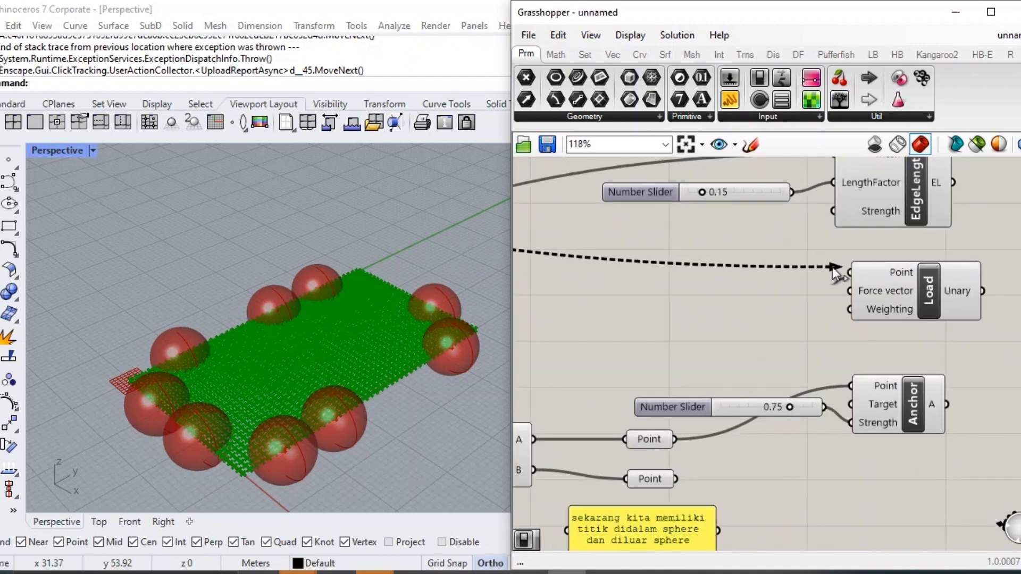
left_click_drag(920, 294, 900, 298)
scroll(824, 297, "down", 5)
right_click_drag(627, 289, 750, 298)
scroll(622, 295, "up", 2)
left_click_drag(637, 304, 812, 314)
Add a Unit Z component and connect its Unit vector output to the Load's Force vector input.
scroll(860, 314, "up", 3)
double_click(658, 319)
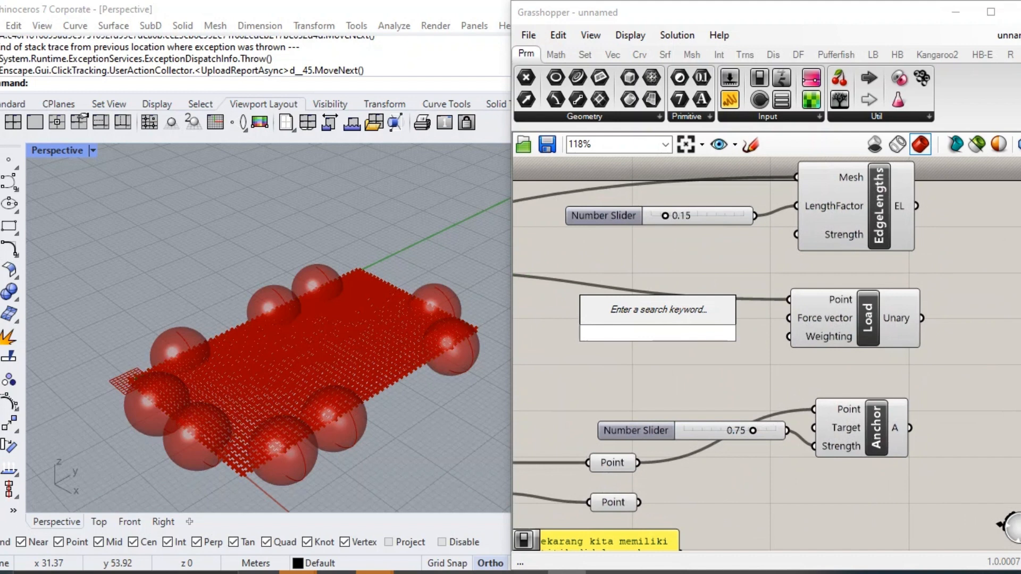
type("z")
key("Return")
left_click(664, 334)
left_click_drag(722, 334, 789, 318)
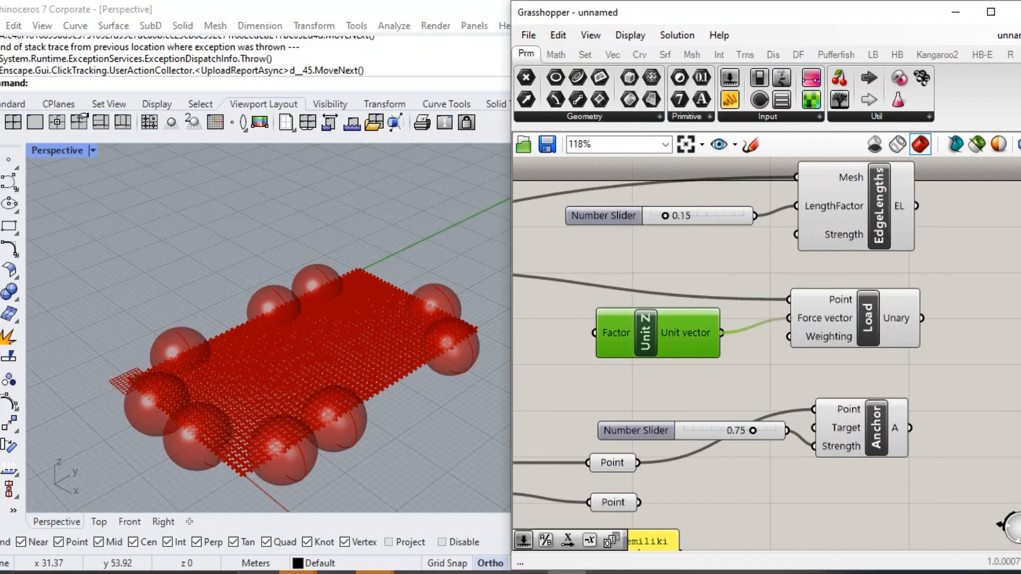
right_click_drag(693, 370, 858, 396)
double_click(644, 348)
type("1.05")
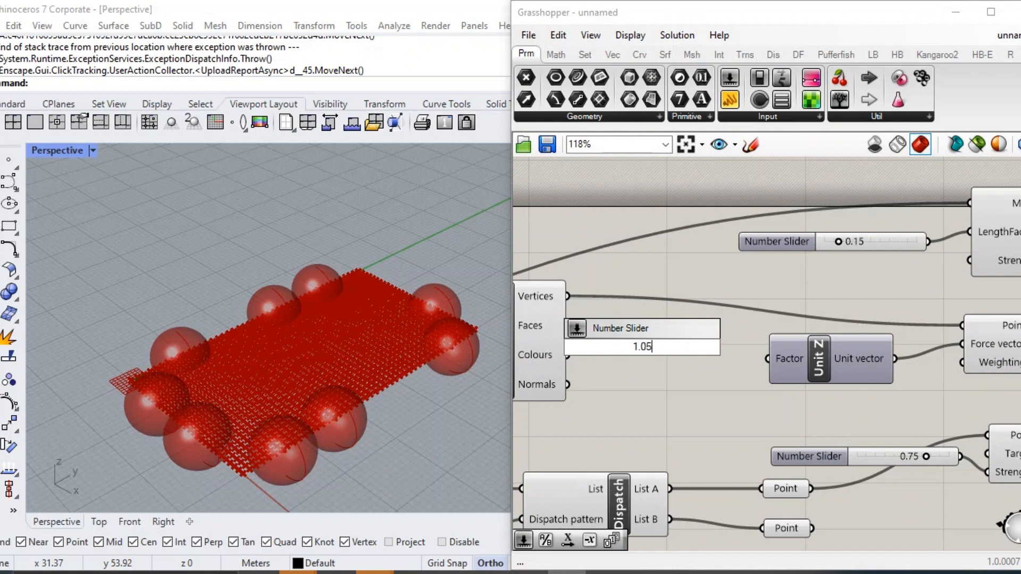
key("Return")
Add a number slider with value 0.15 for Unit Z's Factor input and delete the extra 1.05 slider.
double_click(644, 348)
type("0.15")
key("Return")
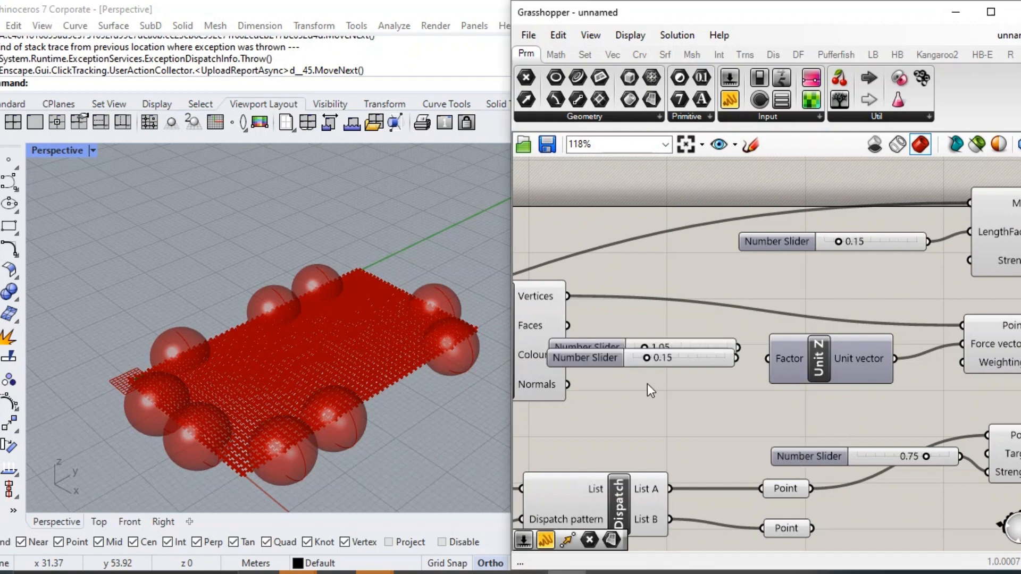
left_click_drag(671, 358, 689, 413)
left_click(707, 346)
key("Delete")
Add a Show component and place it above EdgeLengths.
scroll(859, 386, "down", 1)
right_click_drag(862, 388, 658, 336)
double_click(800, 441)
type("s")
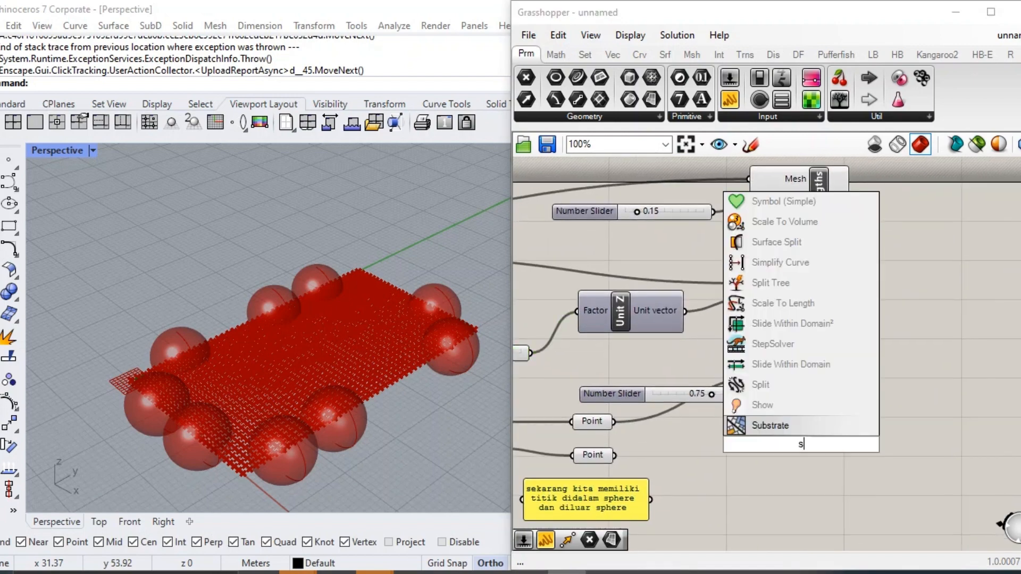
type("how")
key("Return")
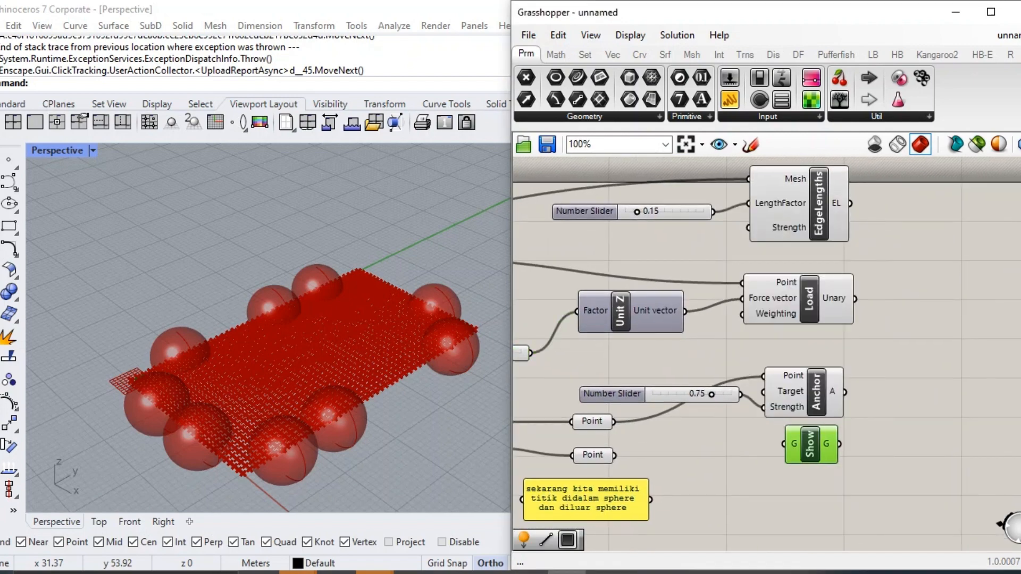
scroll(802, 445, "down", 1)
right_click_drag(802, 445, 793, 524)
left_click_drag(793, 524, 783, 237)
Connect the Mesh parameter to the Show component's G input.
scroll(637, 340, "down", 4)
right_click_drag(638, 341, 985, 317)
scroll(653, 354, "up", 5)
left_click_drag(649, 378, 819, 298)
Add an Entwine component, connecting Show to its first branch and EdgeLengths to its second branch.
scroll(555, 353, "down", 5)
scroll(854, 292, "up", 5)
right_click_drag(891, 382, 771, 320)
double_click(907, 398)
type("e")
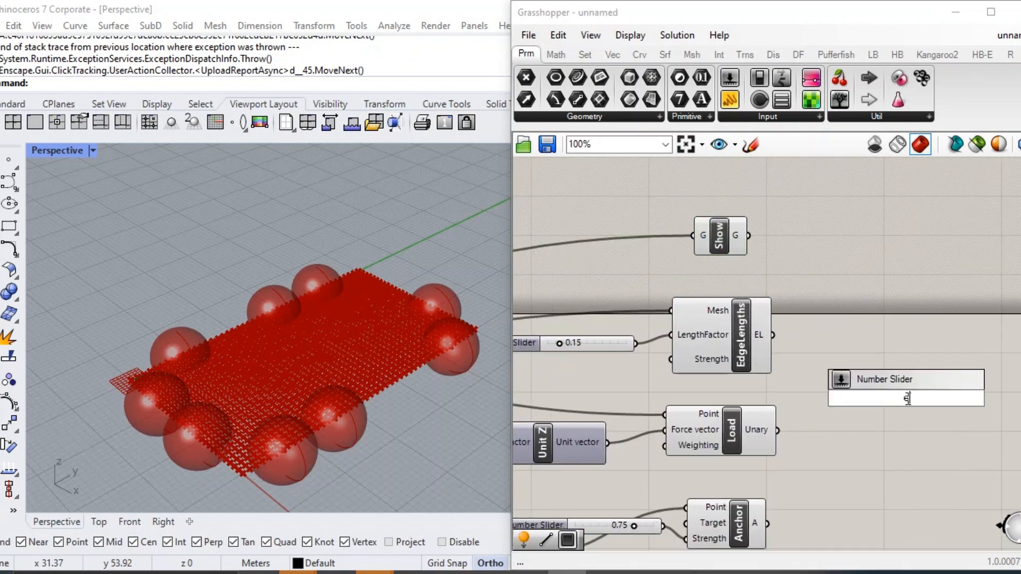
type("nt")
key("Return")
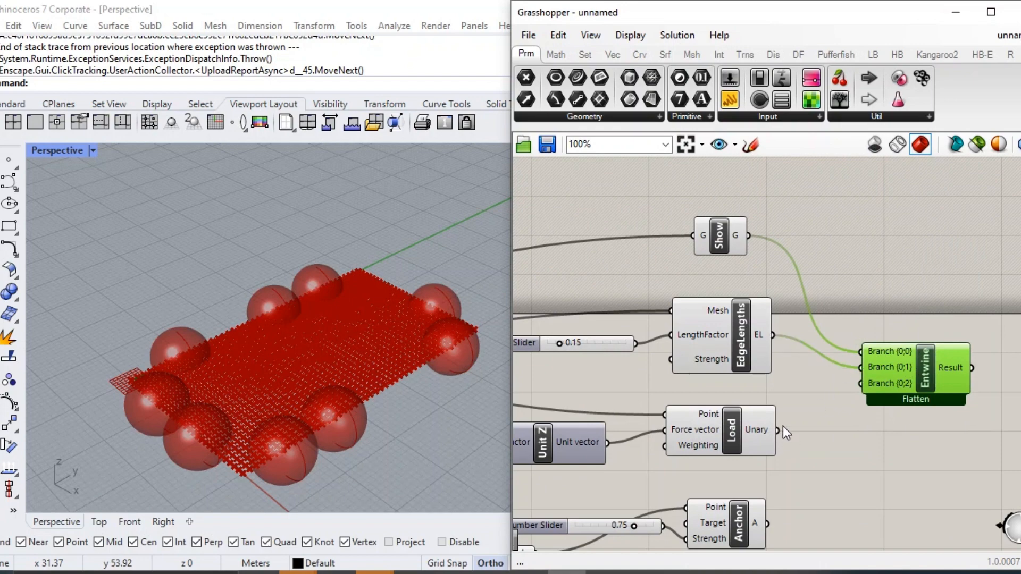
Connect the Load and Anchor outputs to Entwine's second branch as well and remove its unused third branch.
scroll(856, 337, "down", 3)
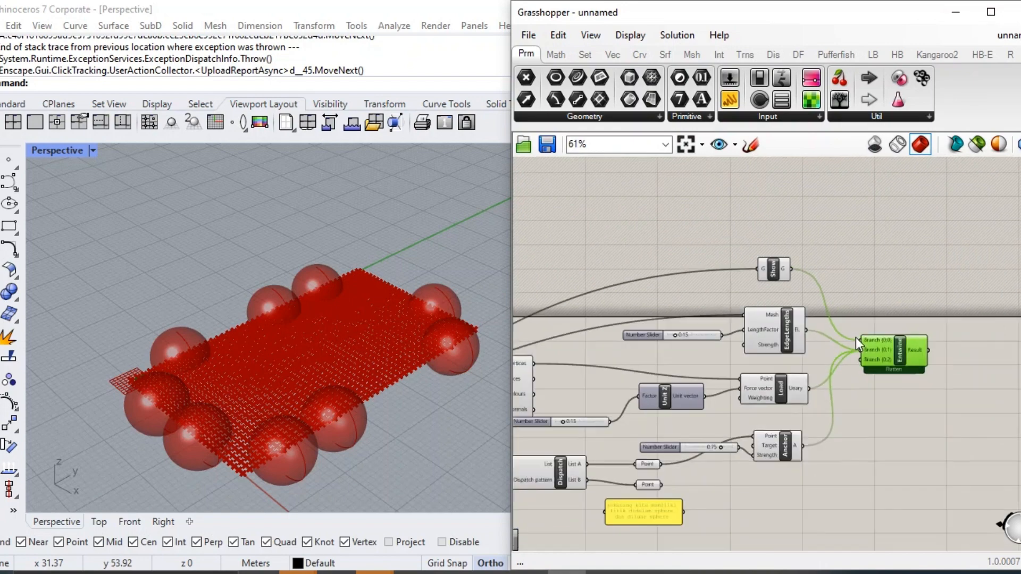
scroll(772, 474, "up", 8)
scroll(761, 383, "down", 2)
scroll(758, 382, "down", 4)
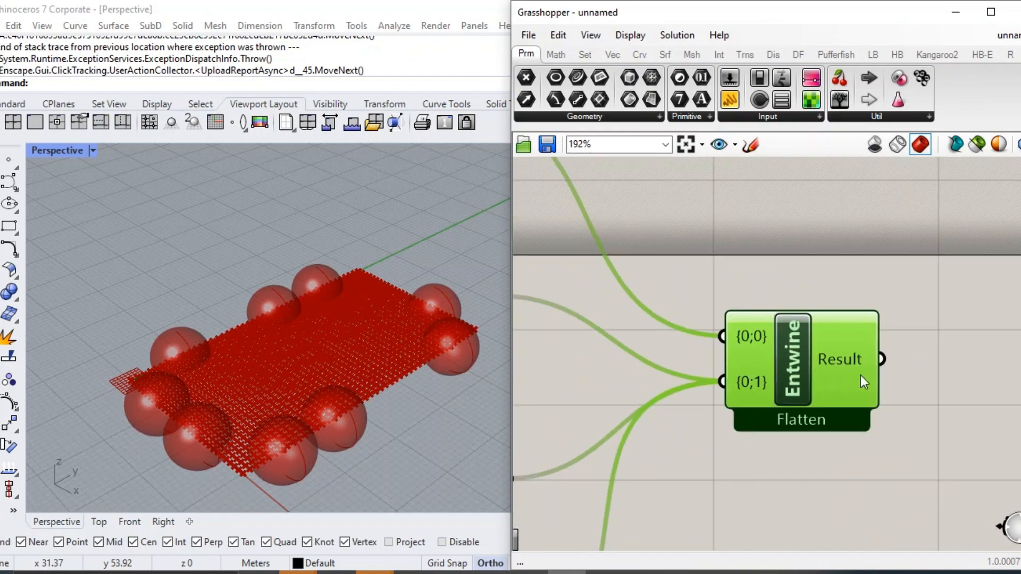
Flatten both Entwine inputs, {0;0} and {0;1}.
scroll(783, 368, "up", 2)
right_click(673, 352)
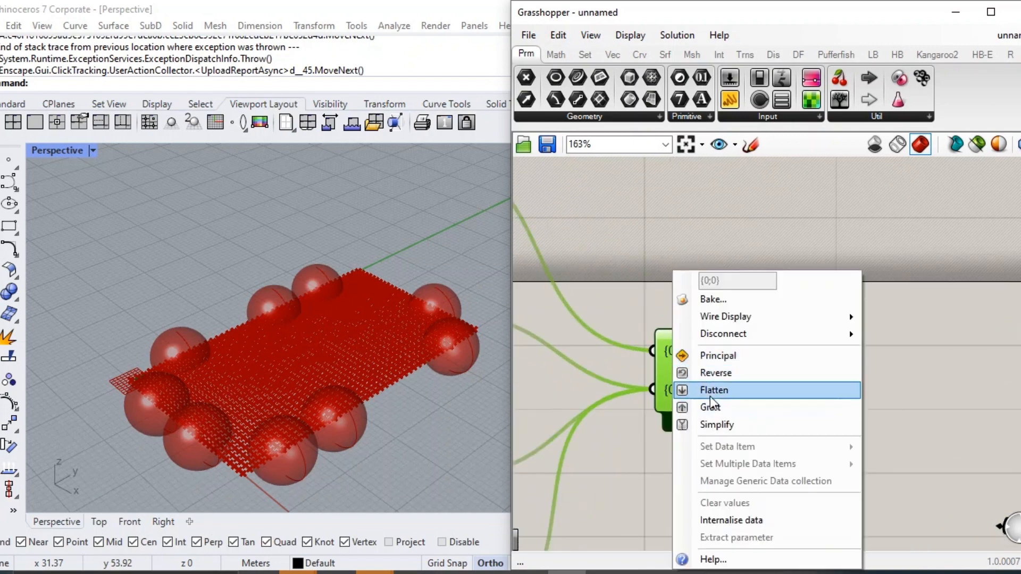
left_click(710, 391)
right_click(672, 388)
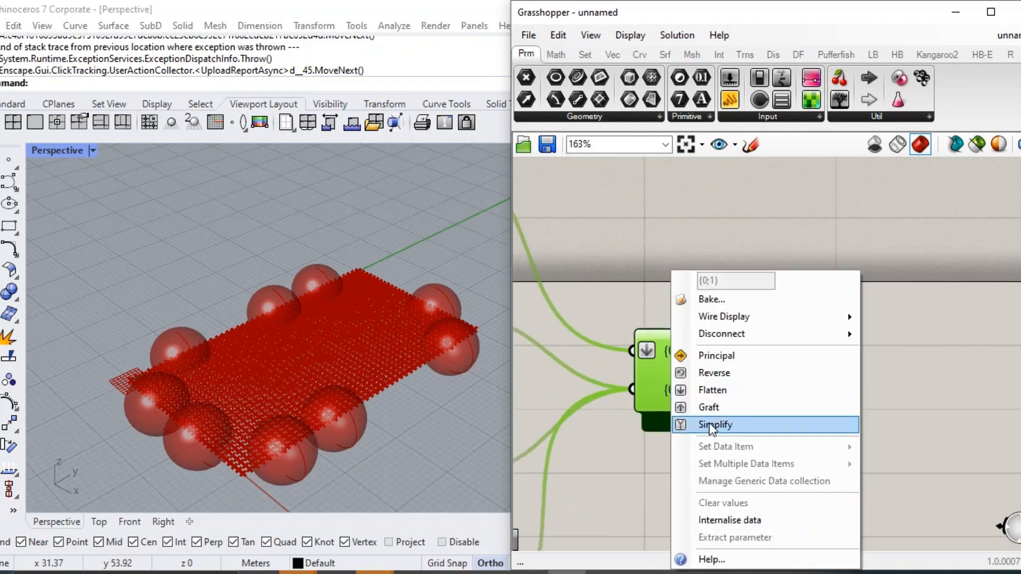
left_click(712, 391)
Add a BouncySolver component and place it beyond Entwine's Result output.
scroll(816, 385, "down", 1)
double_click(816, 385)
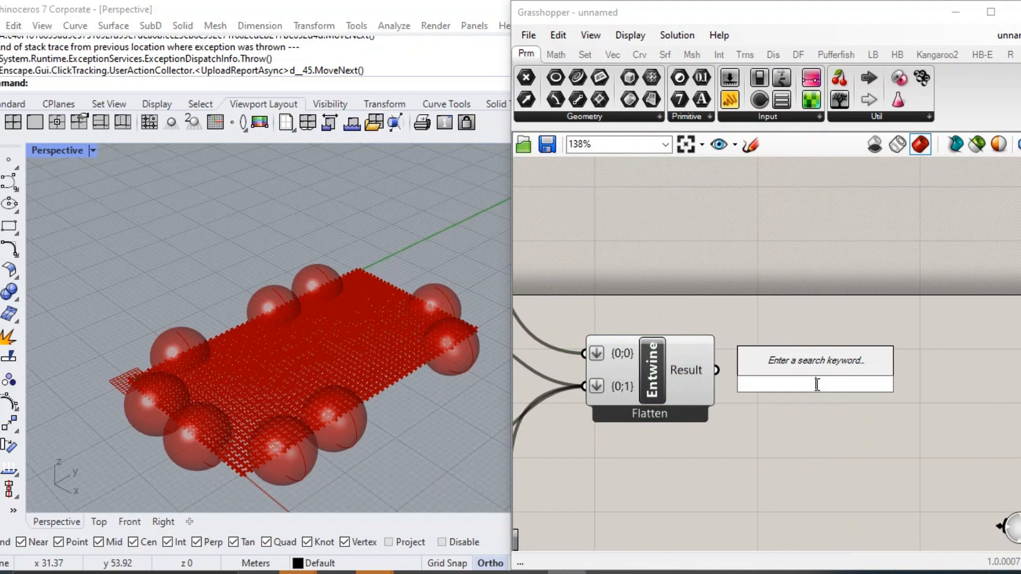
type("boundy")
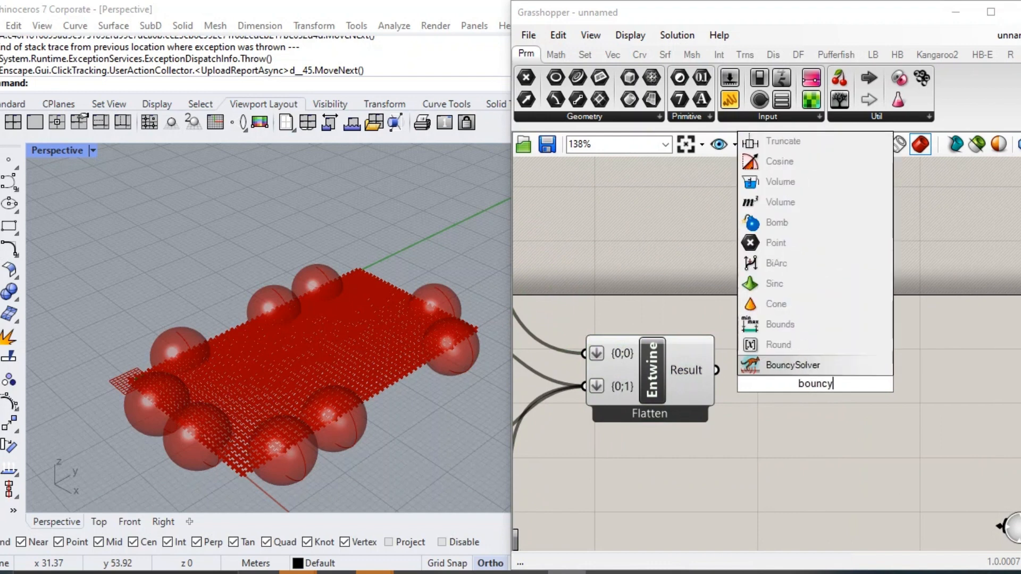
key("Return")
left_click_drag(715, 369, 822, 341)
scroll(870, 412, "down", 4)
scroll(831, 411, "up", 3)
Add a Boolean Toggle and a Button component below Entwine.
double_click(650, 425)
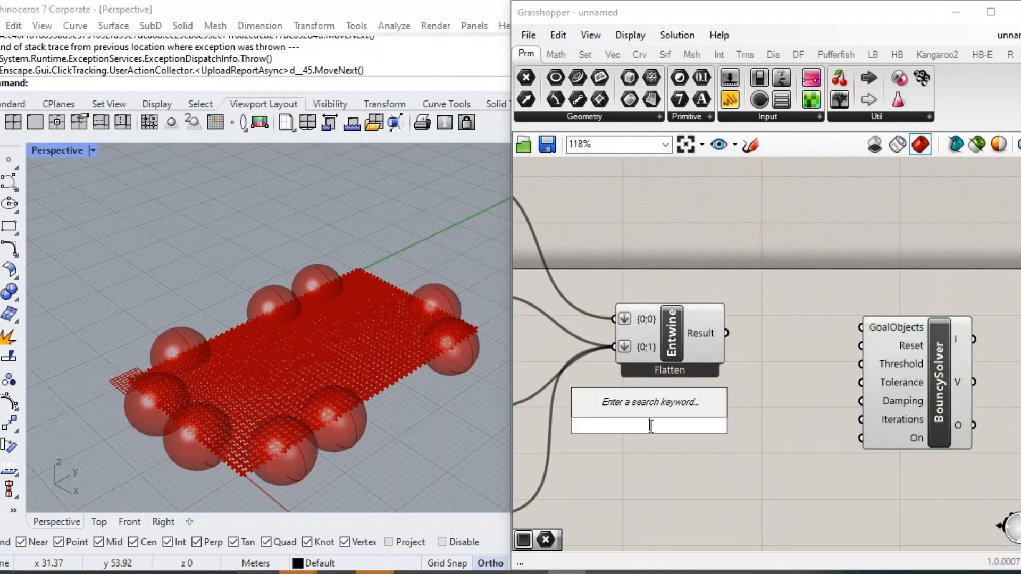
type("bool")
key("Up")
key("Return")
scroll(649, 426, "up", 2)
double_click(736, 407)
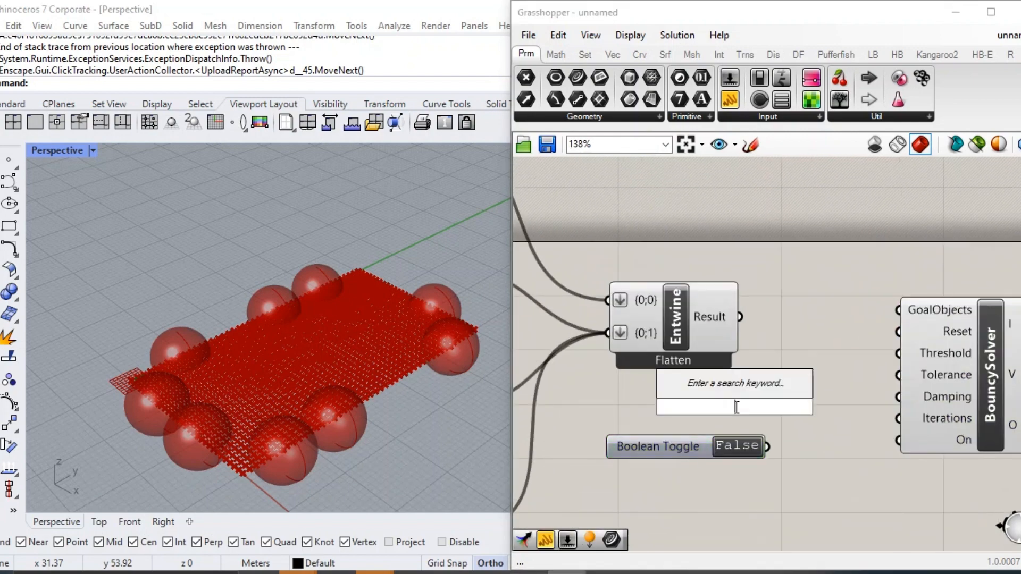
type("button")
key("Return")
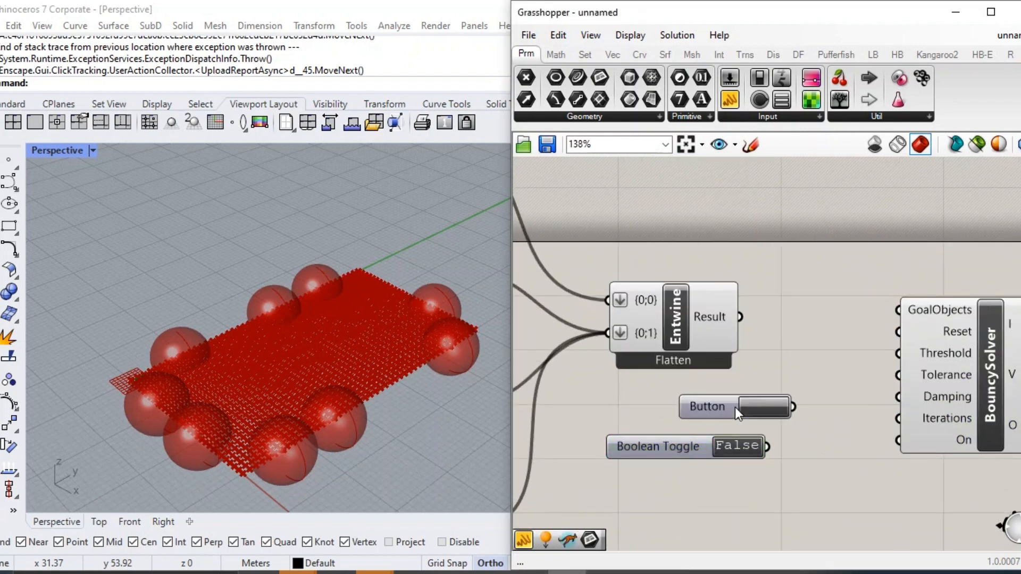
Wire the BouncySolver inputs: Boolean Toggle to On, Button to Reset, and Entwine's Result to GoalObjects.
left_click_drag(705, 439, 729, 431)
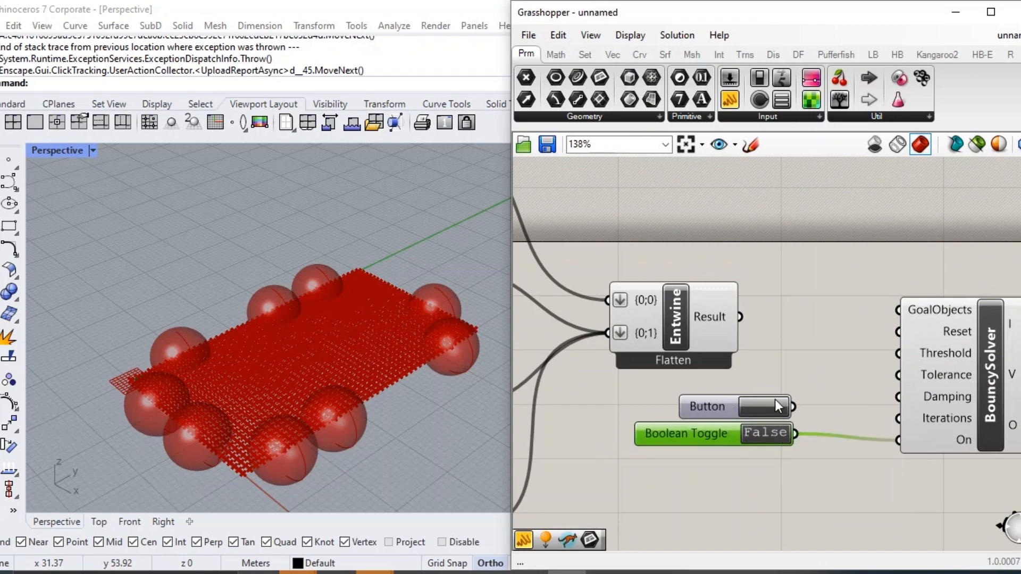
scroll(908, 357, "down", 9)
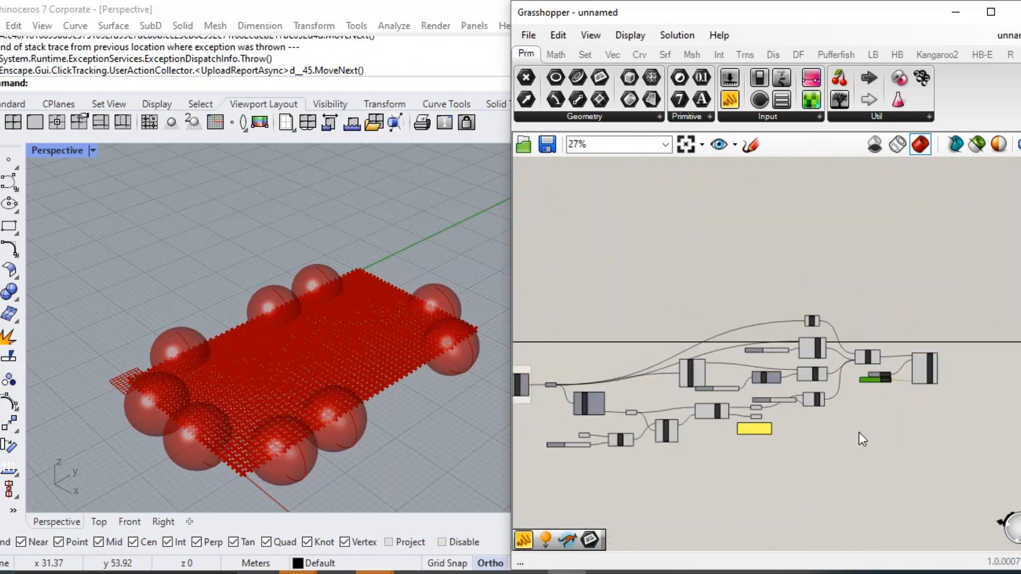
Turn off the preview of the components upstream of Entwine to hide the spheres.
left_click_drag(835, 475, 563, 313)
middle_click(702, 368)
left_click(671, 345)
Set the Boolean Toggle to True to run the BouncySolver simulation.
scroll(897, 338, "up", 5)
scroll(931, 471, "up", 4)
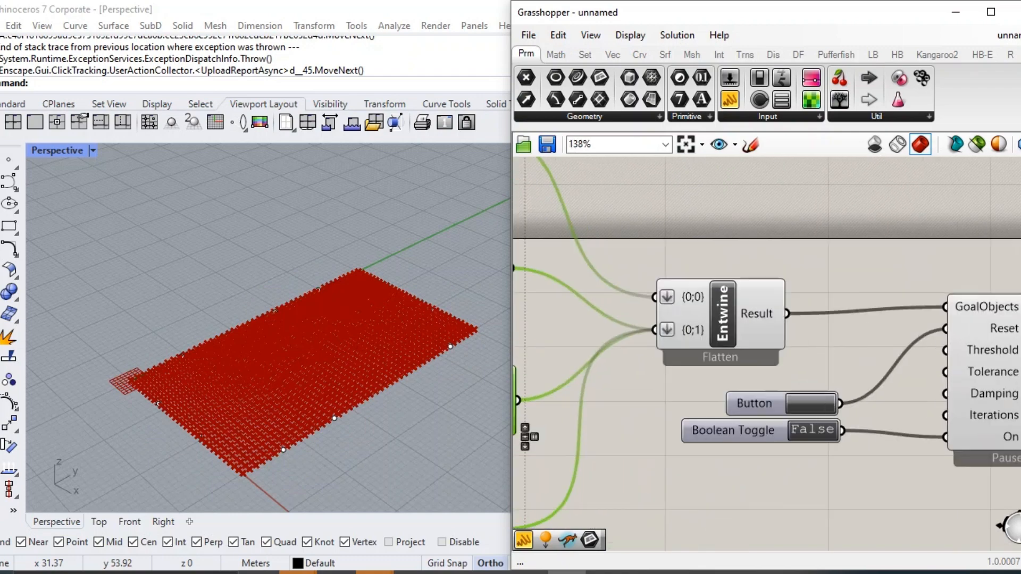
left_click(812, 430)
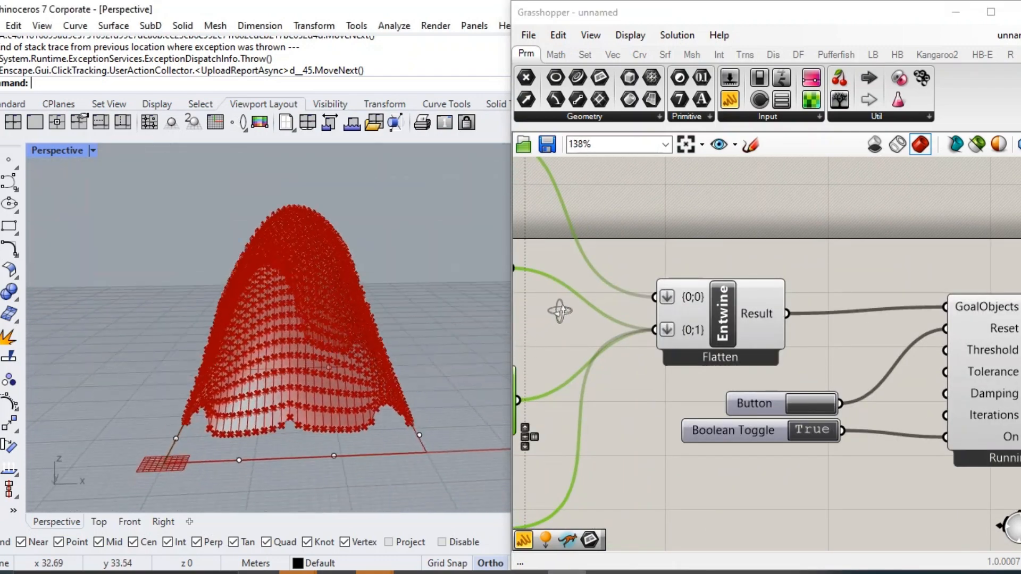
Try removing Flatten from both Entwine inputs while the simulation runs.
scroll(695, 337, "up", 1)
right_click(694, 338)
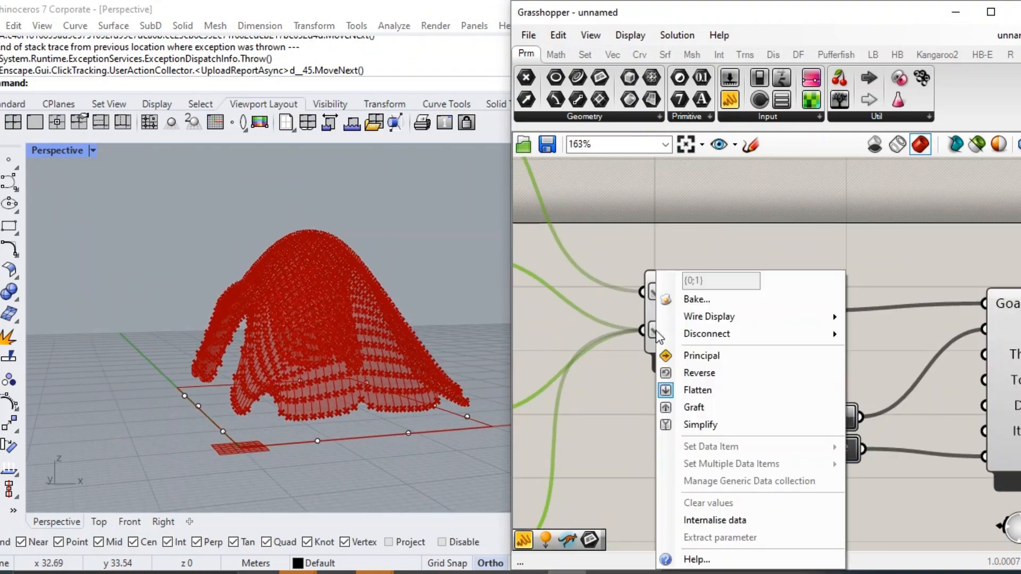
left_click(699, 391)
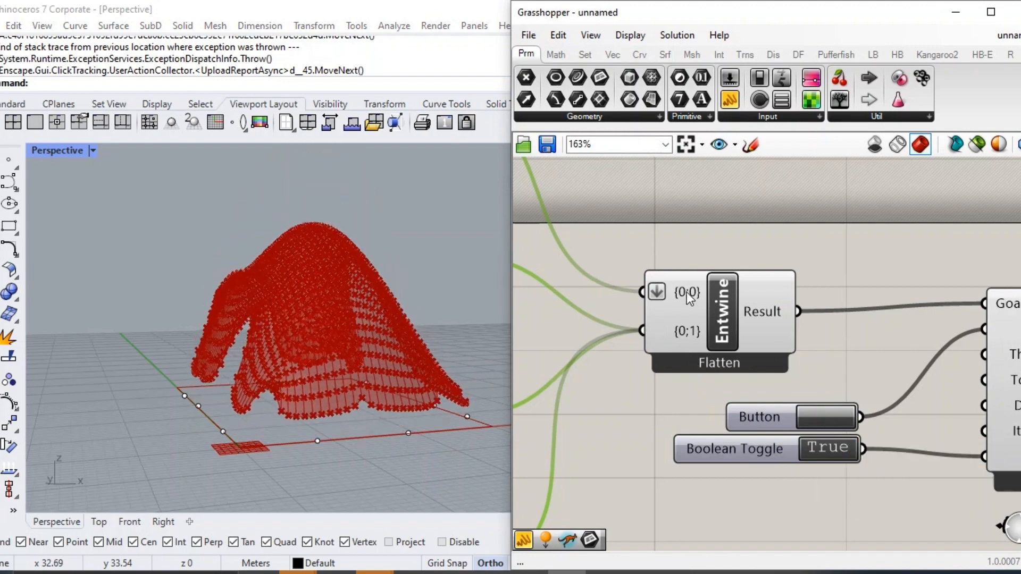
right_click(658, 292)
left_click(729, 390)
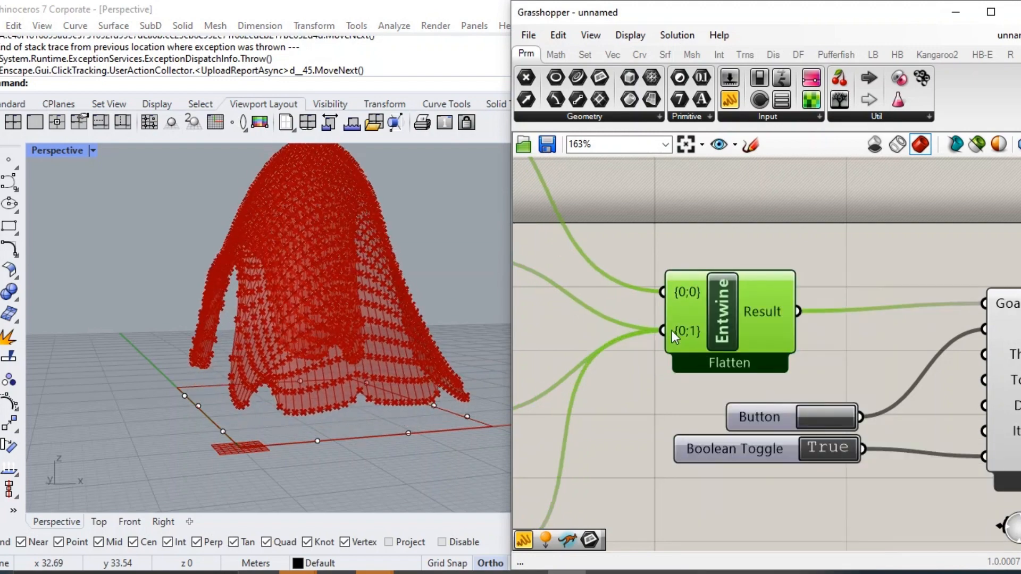
Restore Flatten on Entwine's {0;0} and {0;1} inputs.
right_click(682, 291)
left_click(721, 390)
right_click(682, 330)
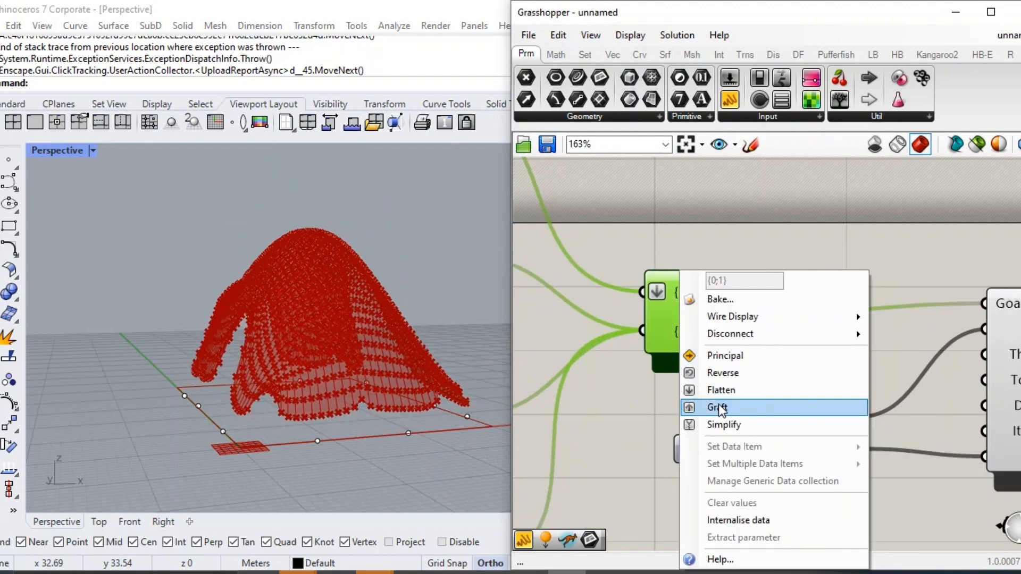
left_click(716, 390)
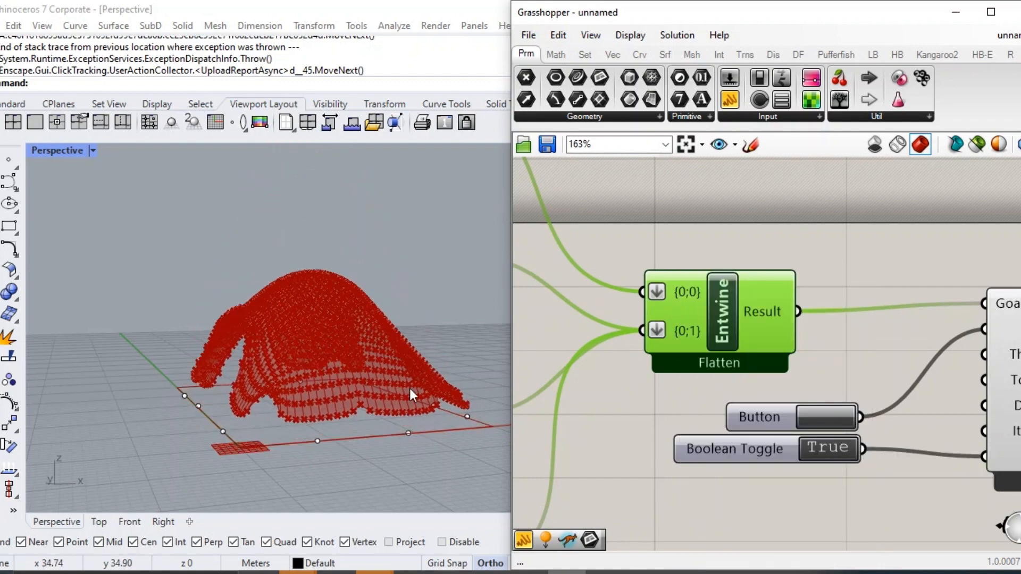
Move the middle point on the mesh's near boundary edge along the green axis toward its neighbouring point.
right_click_drag(394, 390, 311, 460)
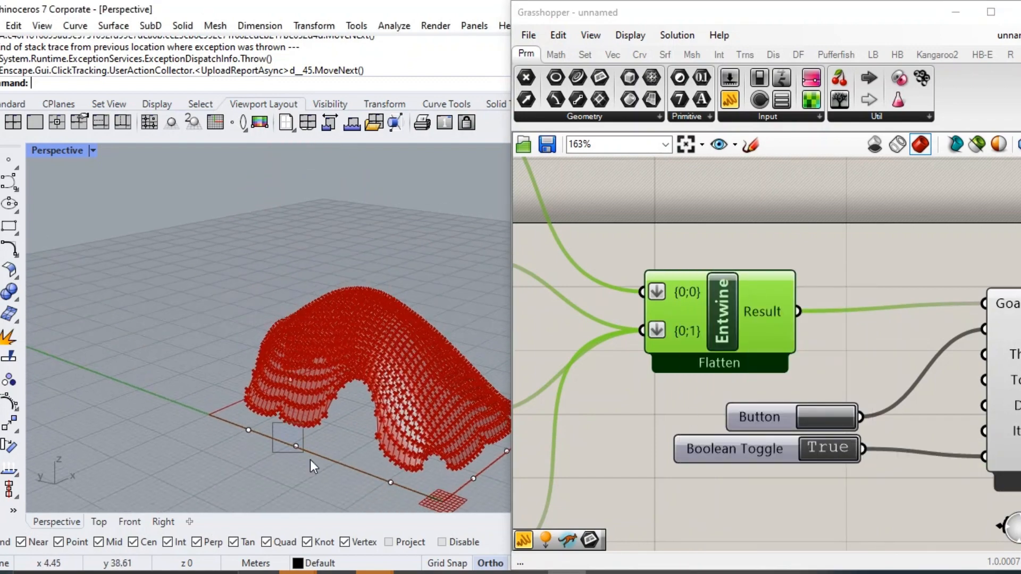
left_click(296, 446)
left_click_drag(260, 431, 241, 424)
Set the EdgeLengths LengthFactor slider to 0.46.
scroll(846, 377, "down", 3)
scroll(847, 377, "down", 3)
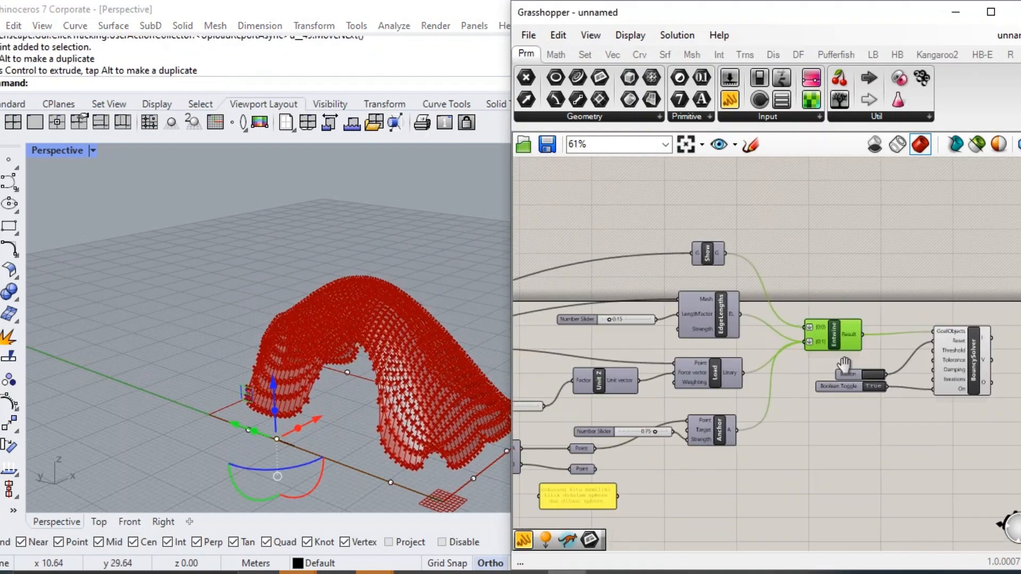
scroll(709, 308, "up", 6)
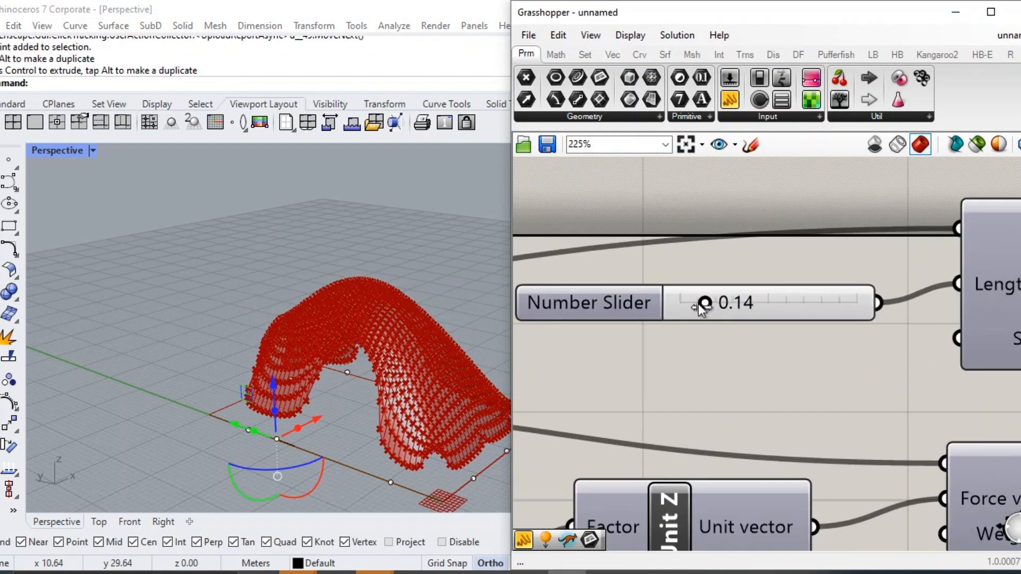
left_click_drag(726, 310, 761, 306)
Turn on the preview of the Dispatch component to show the boundary points.
scroll(764, 306, "down", 4)
right_click_drag(880, 447, 871, 321)
left_click(899, 352)
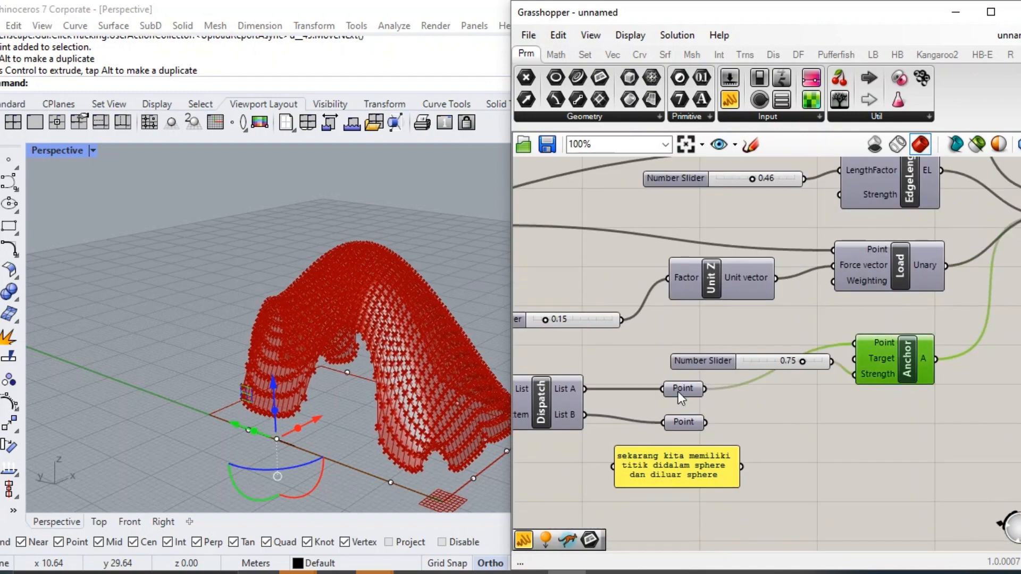
right_click_drag(678, 391, 794, 372)
left_click(658, 383)
middle_click(673, 373)
left_click(702, 341)
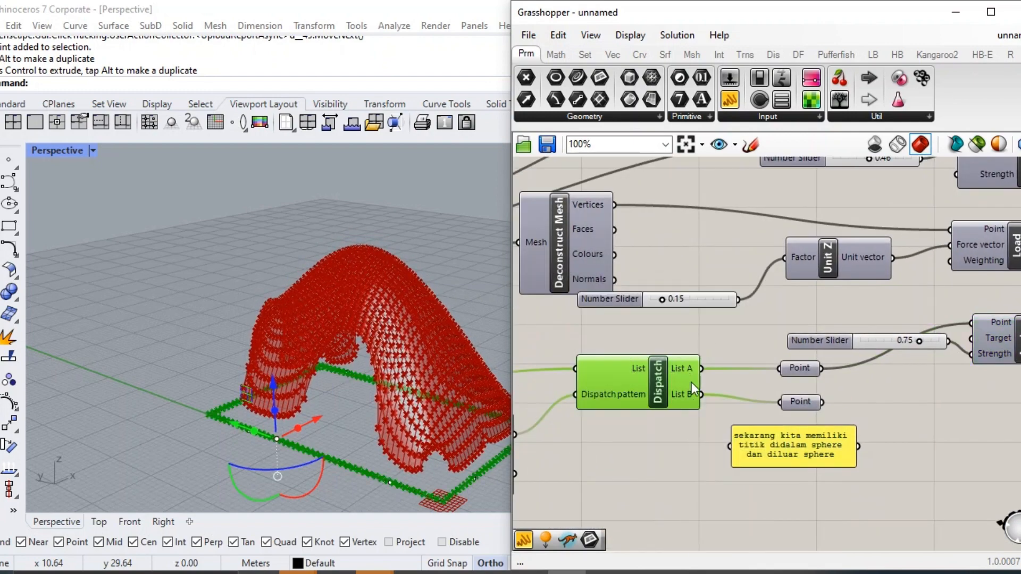
Try the List B points as the Anchor's Point input and restore the List A connection.
left_click(805, 403)
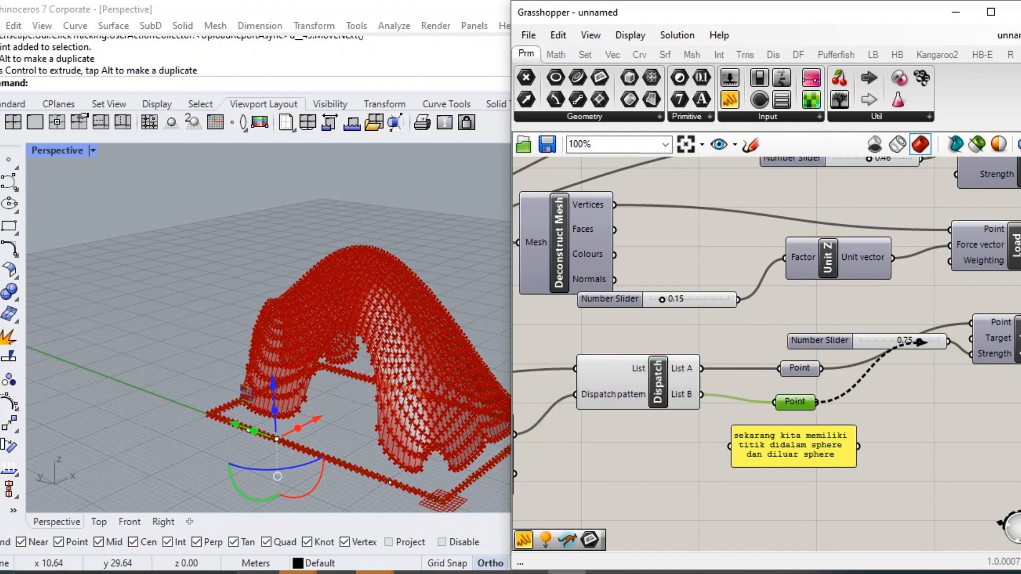
left_click_drag(970, 322, 971, 323)
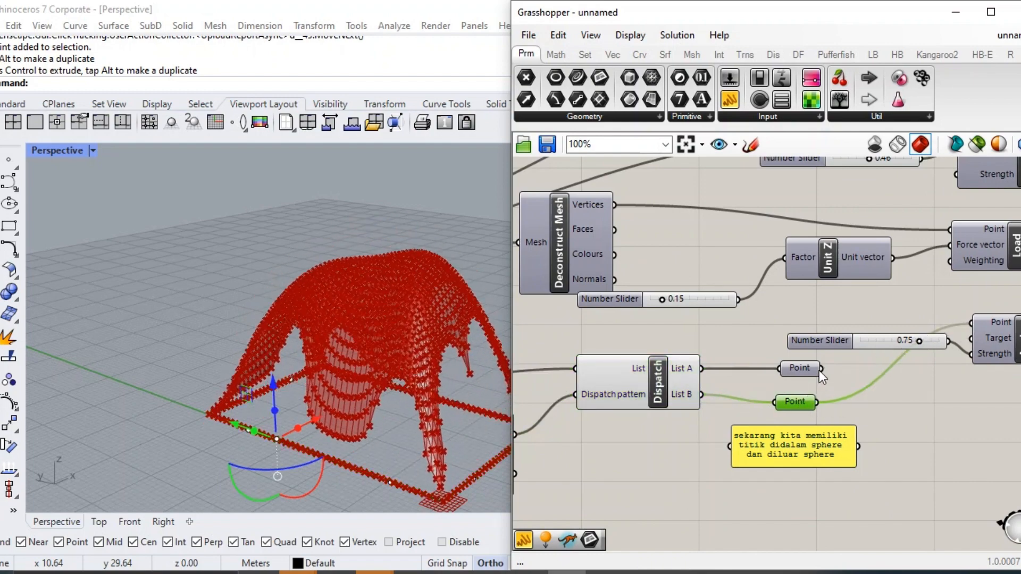
left_click_drag(821, 368, 971, 323)
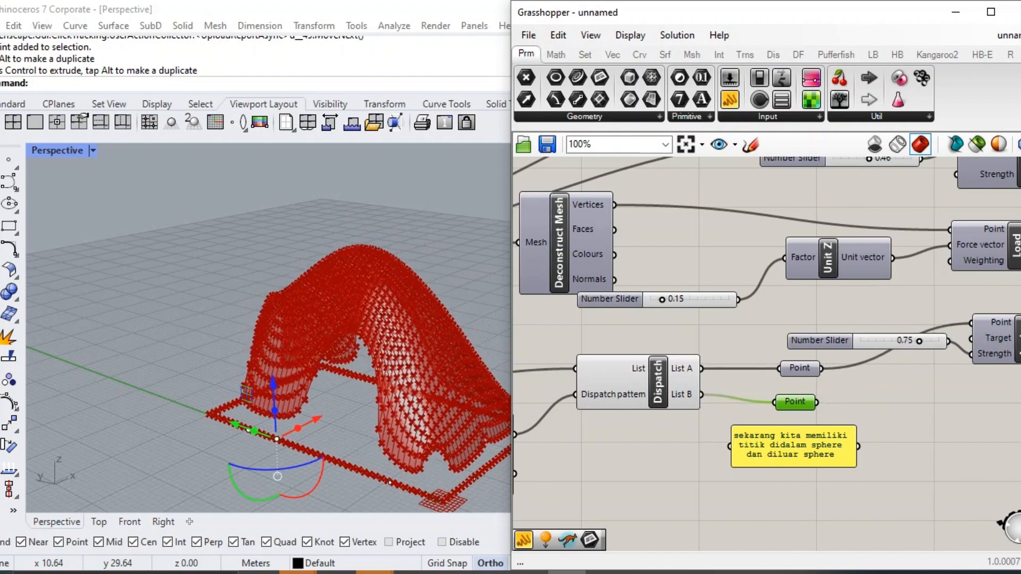
Replace the Anchor's 0.75 Strength slider with a new Number Slider set to 75.
double_click(898, 381)
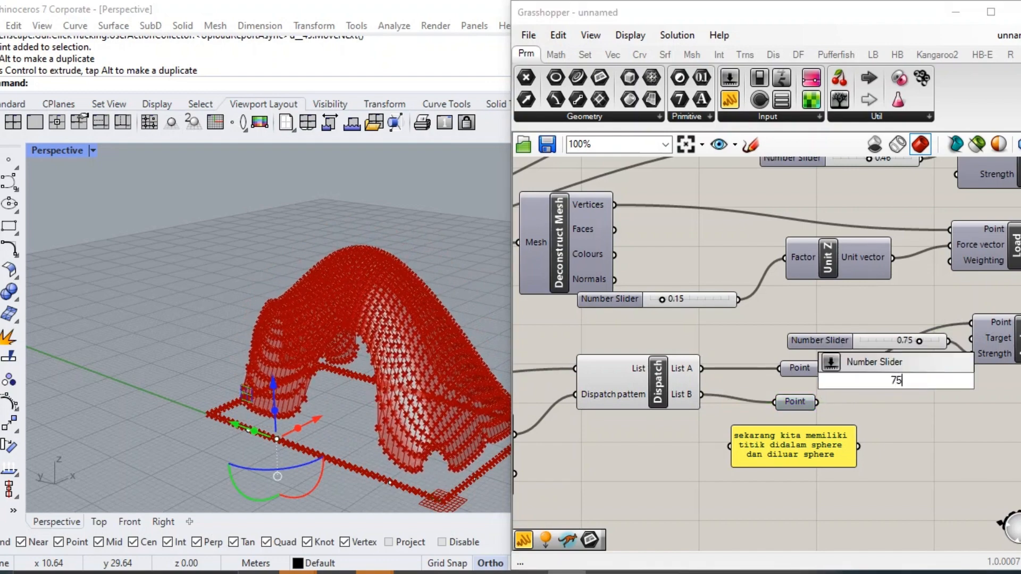
key("Return")
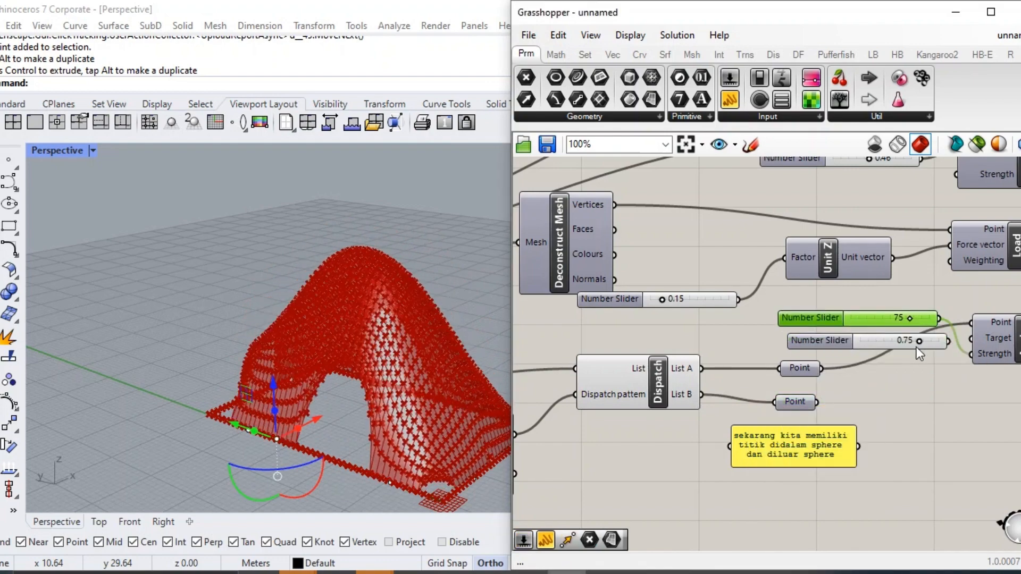
left_click(876, 342)
key("Delete")
Inspect the arched mesh from another angle and reset the BouncySolver simulation.
right_click_drag(895, 362, 713, 375)
scroll(713, 375, "down", 1)
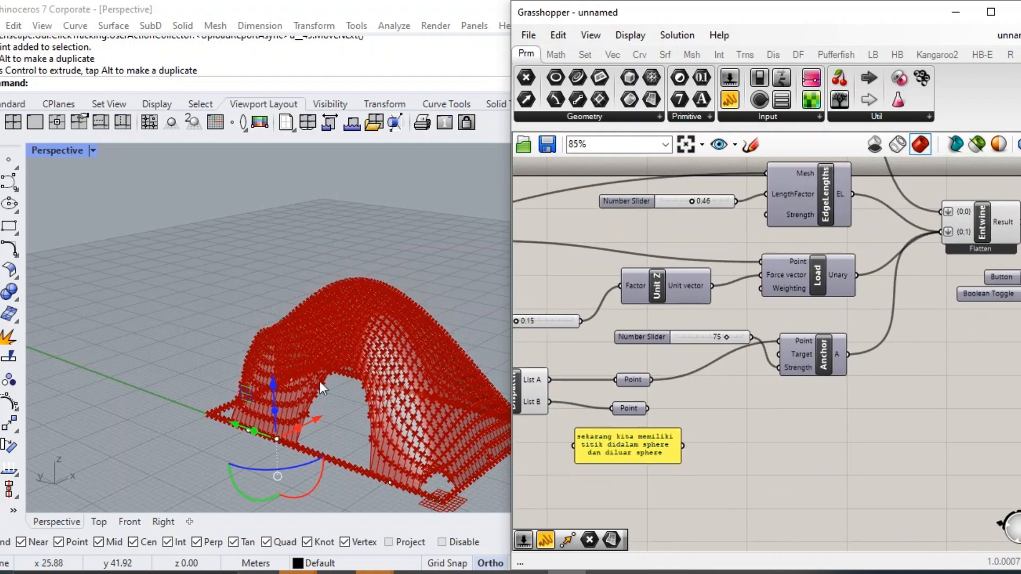
right_click_drag(320, 382, 266, 394)
scroll(848, 296, "down", 3)
scroll(987, 298, "up", 4)
right_click_drag(988, 298, 725, 324)
left_click(679, 297)
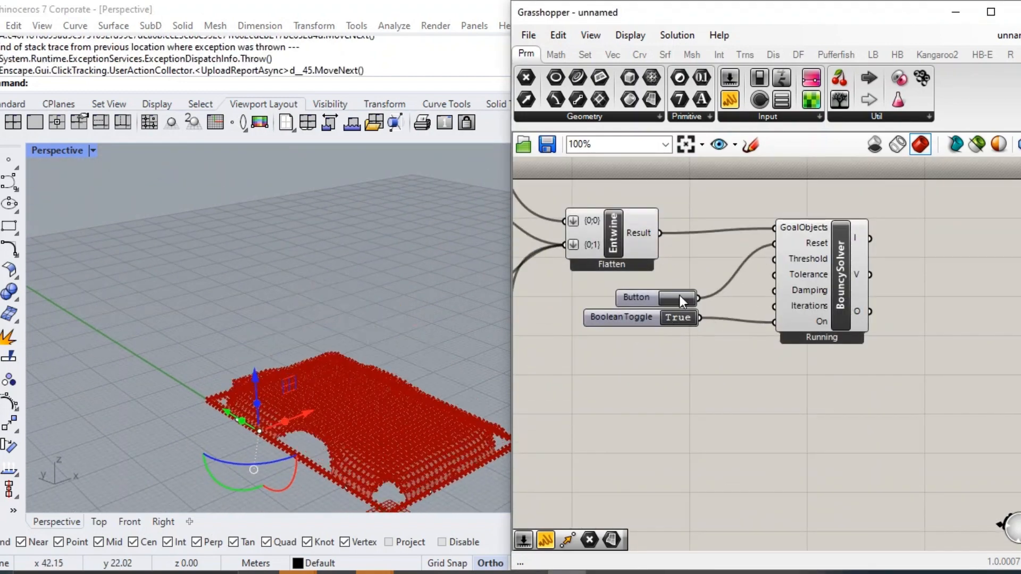
Try the Anchor's Strength at about 63 and reset the simulation.
right_click_drag(625, 315, 778, 343)
scroll(727, 336, "up", 3)
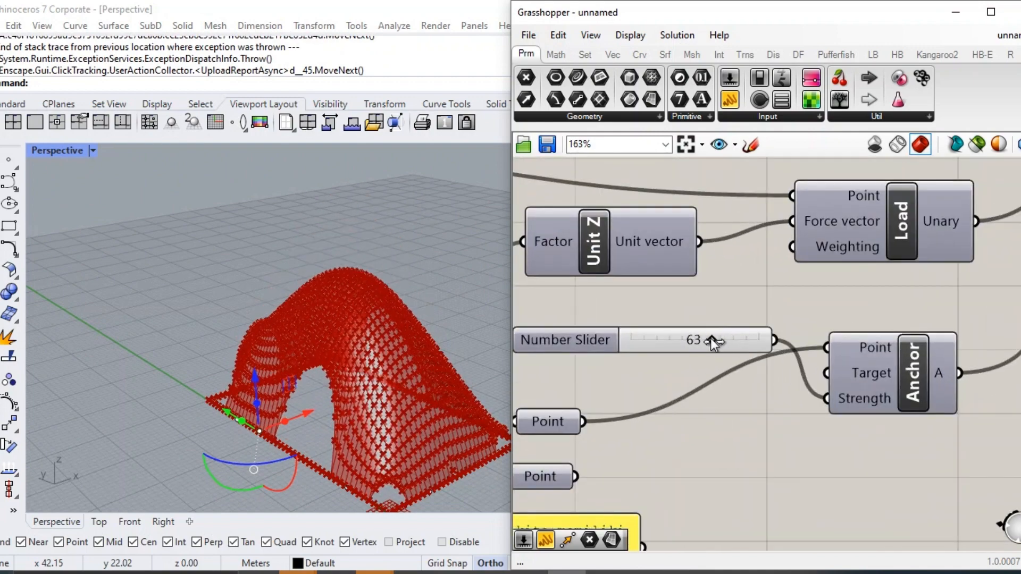
scroll(639, 337, "down", 3)
right_click_drag(946, 251, 725, 255)
scroll(726, 256, "up", 1)
left_click(853, 274)
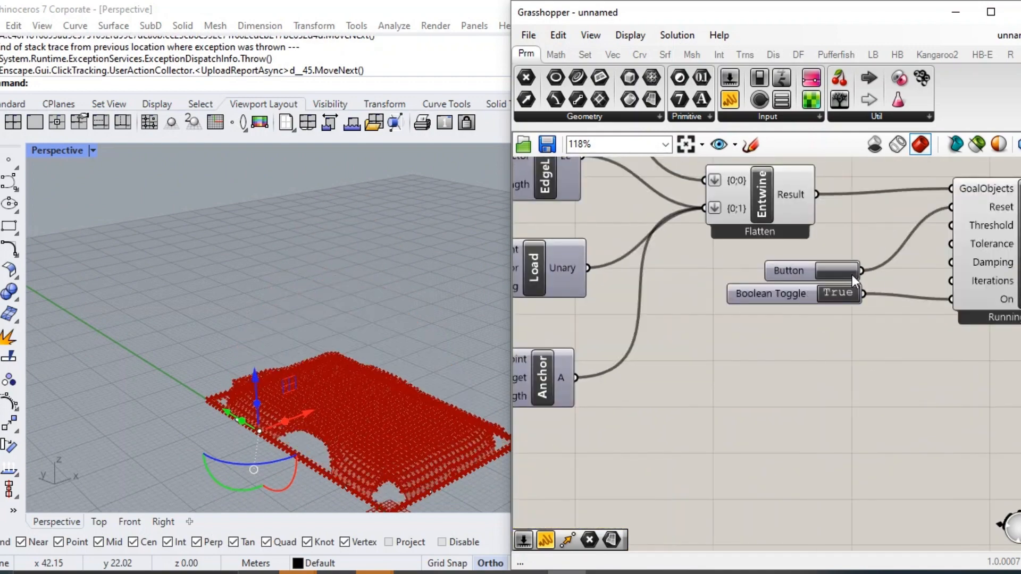
Set the Anchor's Strength slider to 79.
scroll(685, 287, "down", 4)
scroll(620, 331, "up", 4)
left_click_drag(620, 327, 646, 326)
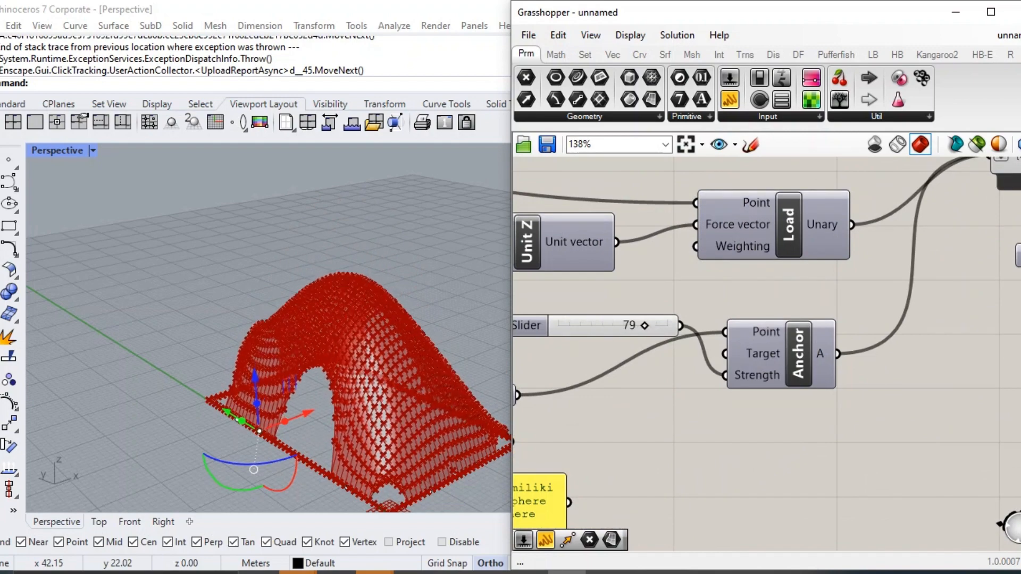
Set the EdgeLengths LengthFactor slider to 0.08.
scroll(645, 326, "down", 3)
right_click_drag(609, 246, 680, 342)
scroll(681, 342, "up", 3)
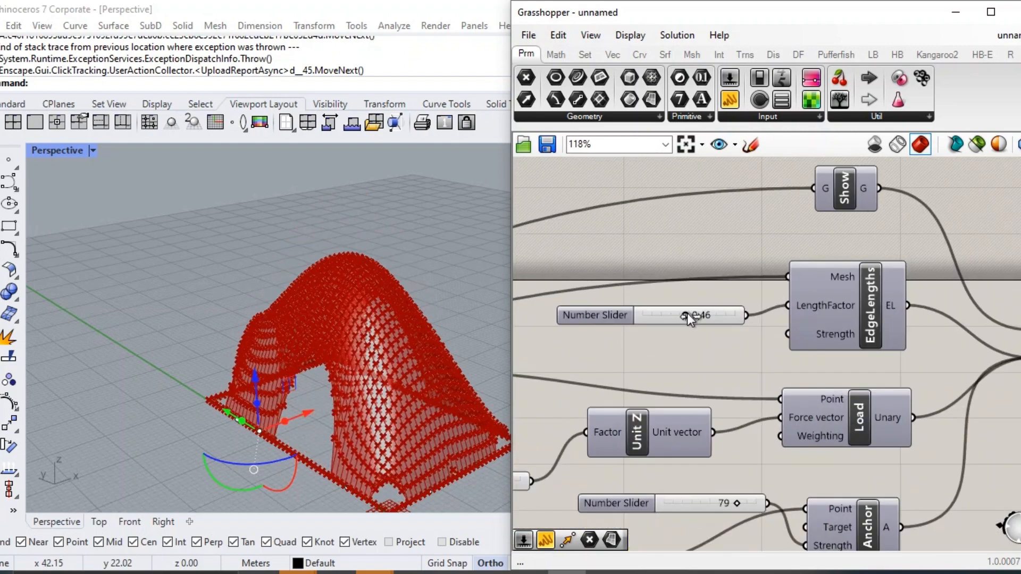
left_click_drag(688, 314, 642, 320)
scroll(658, 320, "up", 3)
scroll(642, 319, "down", 4)
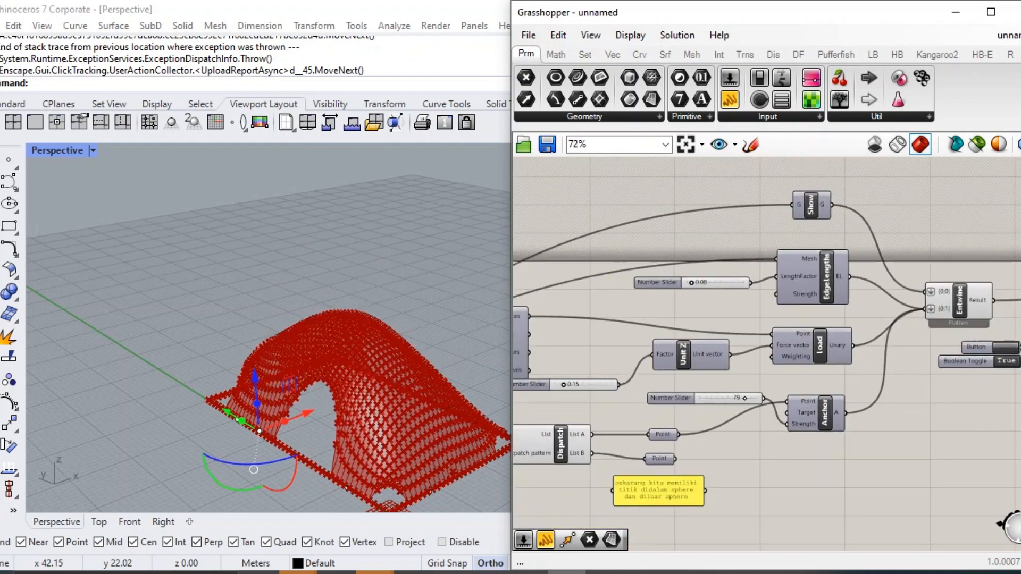
Reset the BouncySolver so the mesh relaxes with the new length factor, and view the form from another angle.
right_click_drag(1017, 352, 885, 326)
scroll(885, 325, "up", 3)
left_click(735, 320)
right_click_drag(425, 378, 400, 332)
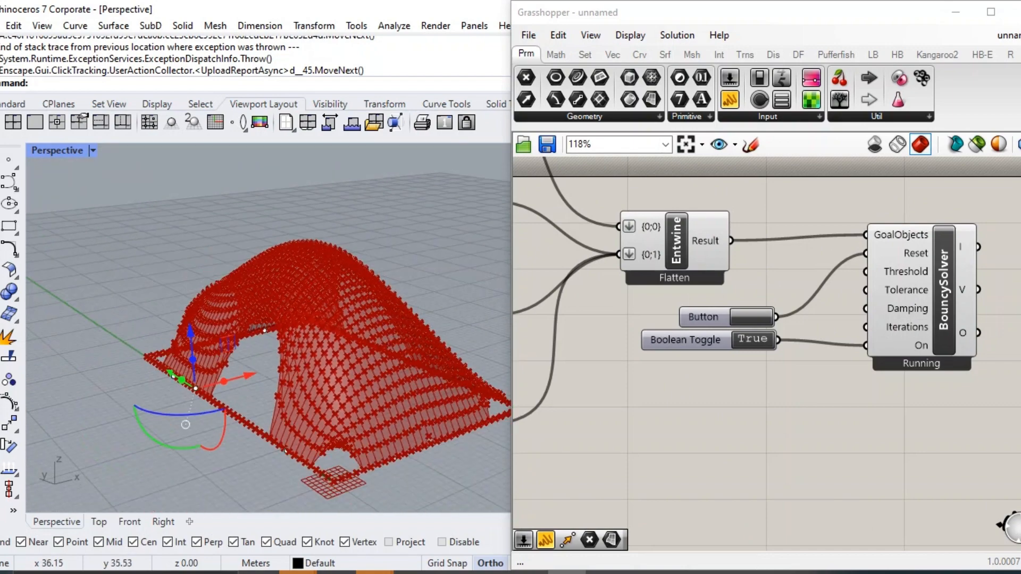
Add an AnchorXYZ component below the Anchor and feed the List B points into its Point input.
scroll(714, 377, "down", 4)
scroll(748, 406, "up", 3)
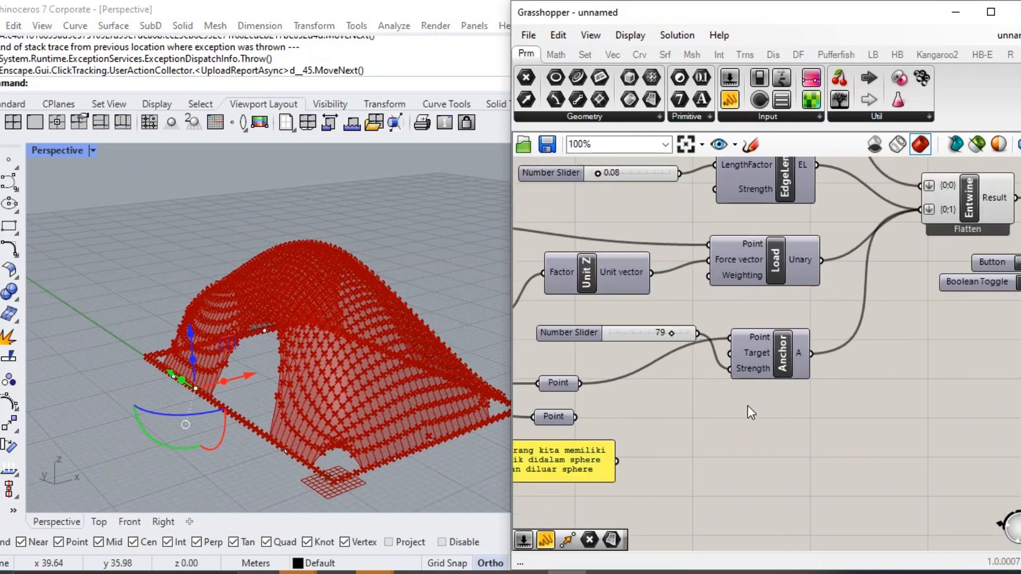
double_click(750, 406)
type("anchr")
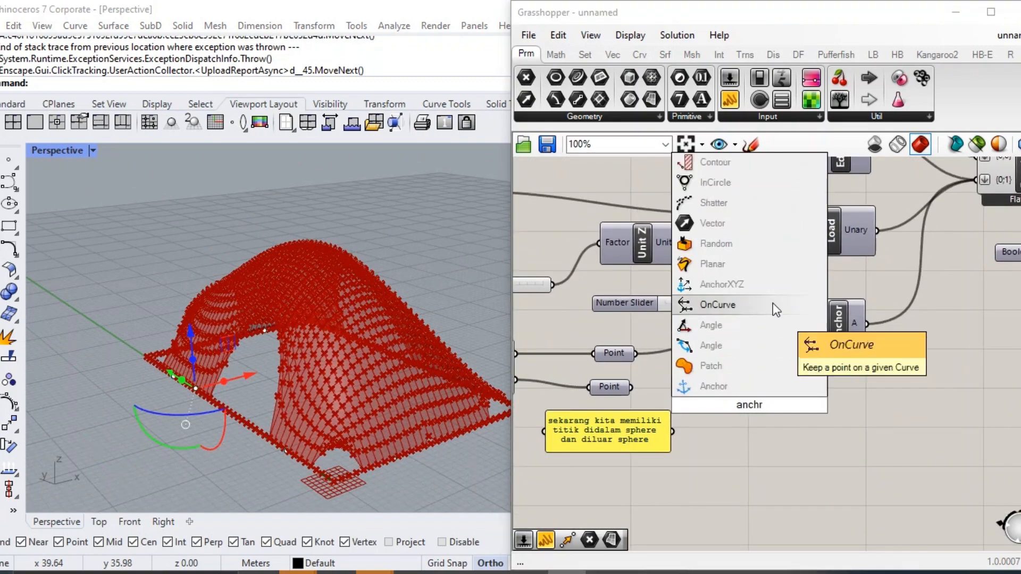
left_click(722, 284)
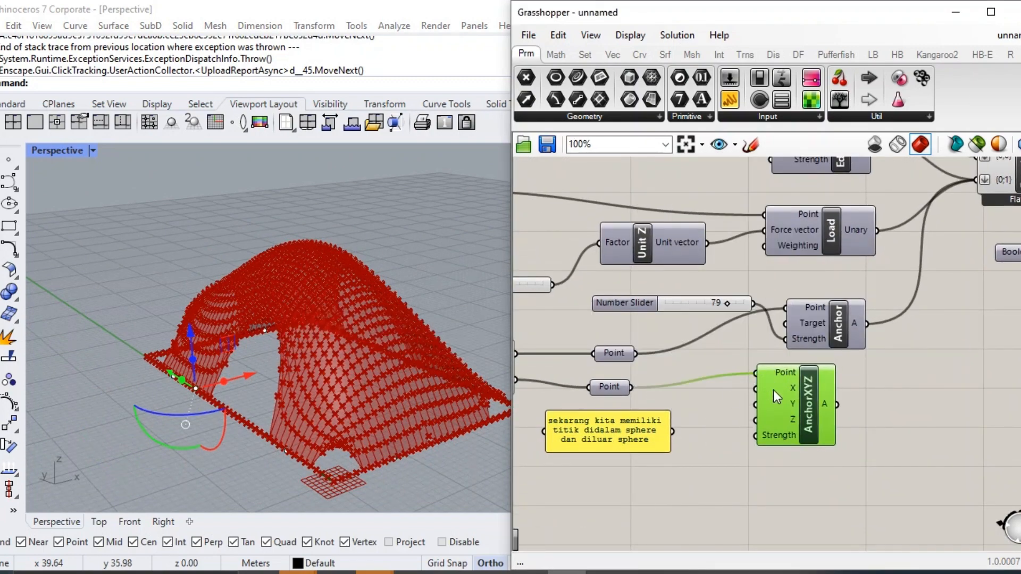
left_click_drag(777, 397, 834, 418)
Add three Boolean Toggles and connect them to the X, Y and Z inputs of AnchorXYZ.
double_click(685, 422)
type("B")
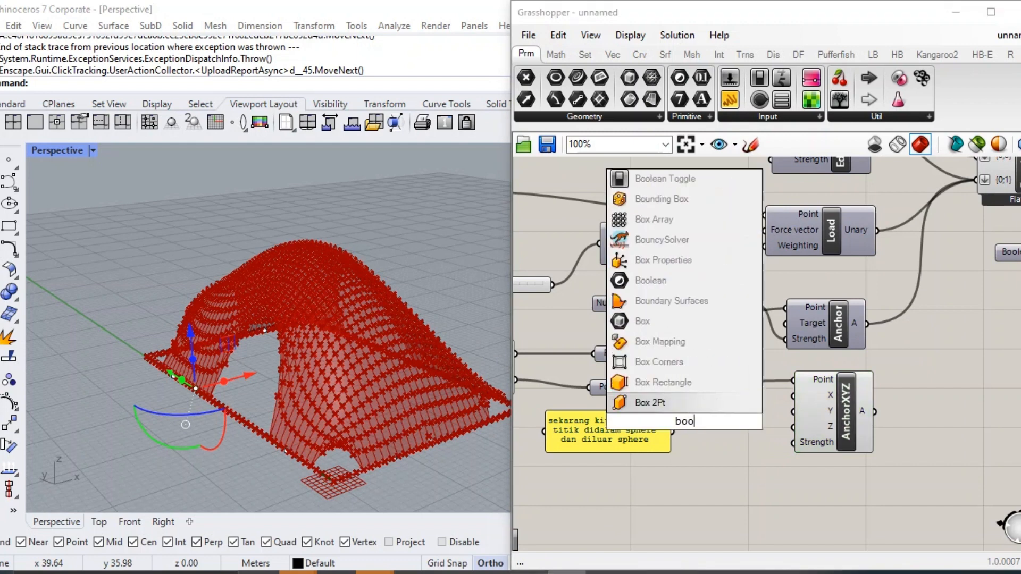
type("oo")
left_click(695, 384)
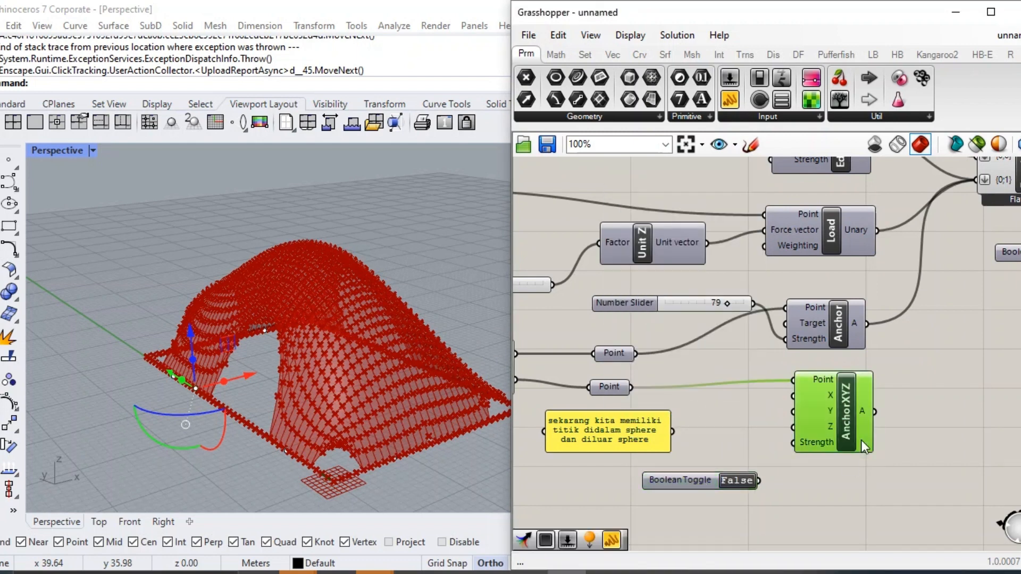
left_click_drag(862, 443, 862, 483)
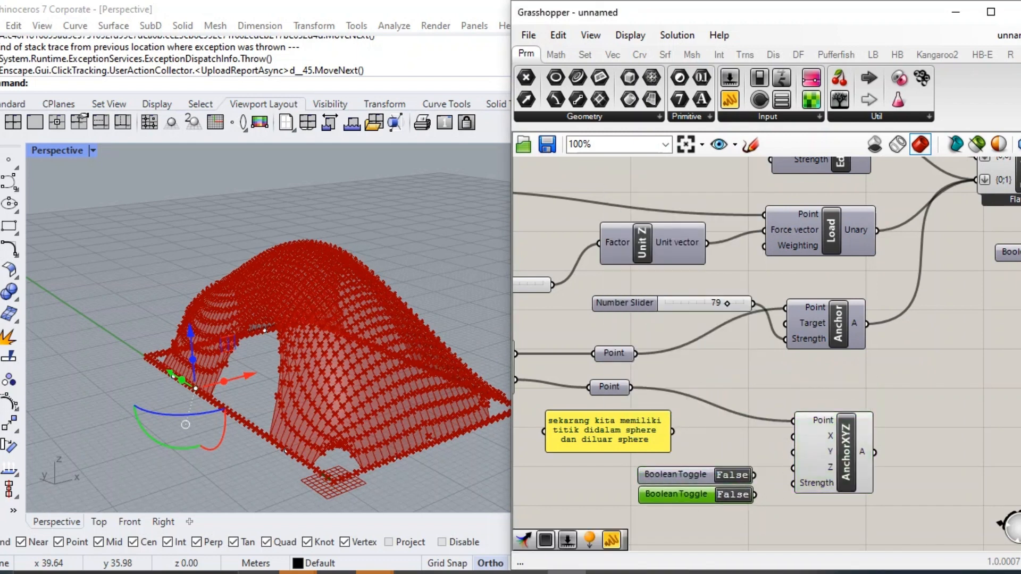
left_click_drag(707, 447, 707, 448)
left_click(695, 457)
left_click(772, 496)
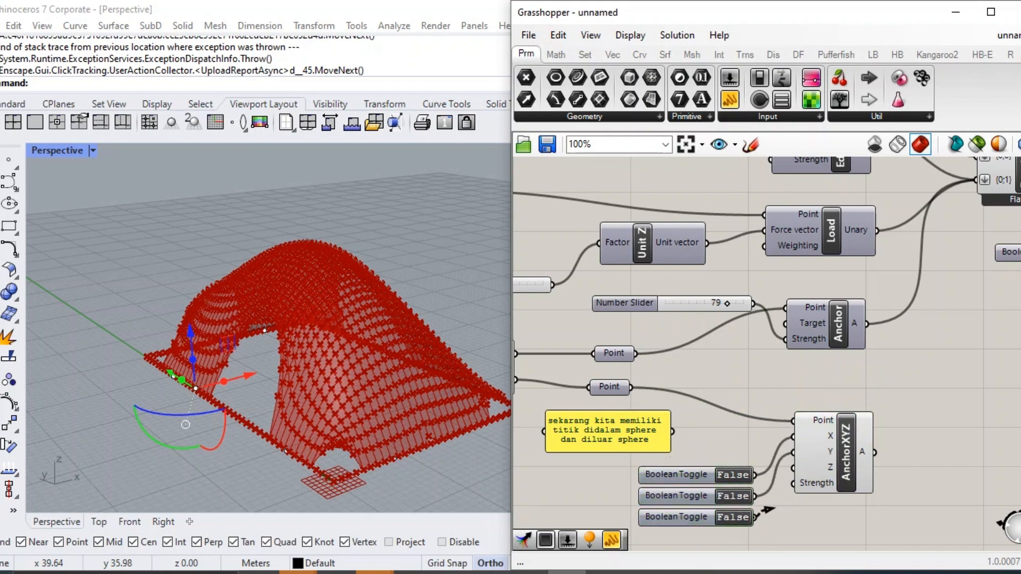
Set the AnchorXYZ X and Y toggles to True, leaving Z at False.
right_click_drag(458, 394, 367, 382)
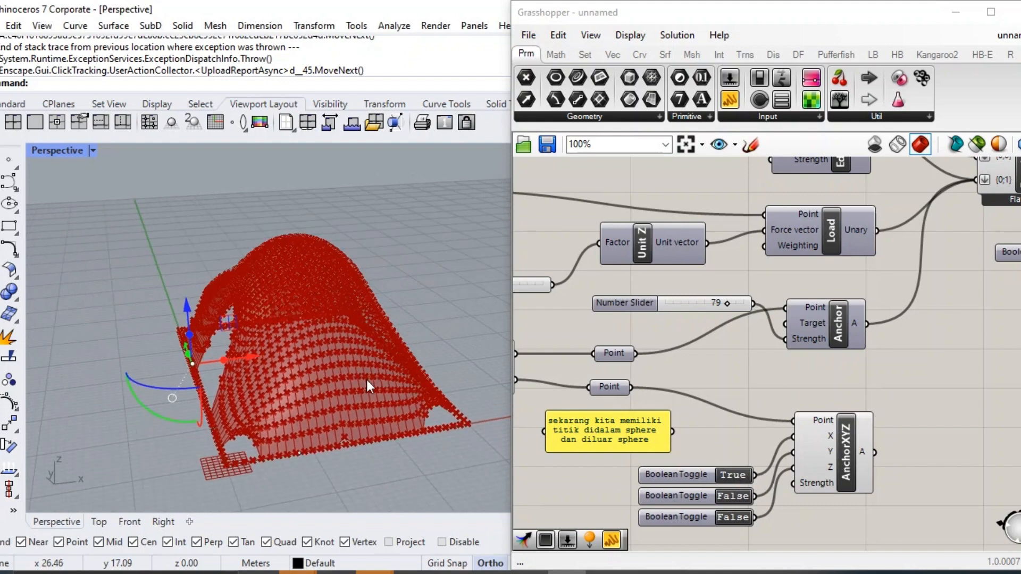
right_click_drag(1017, 309, 906, 298)
left_click(976, 217)
left_click(621, 484)
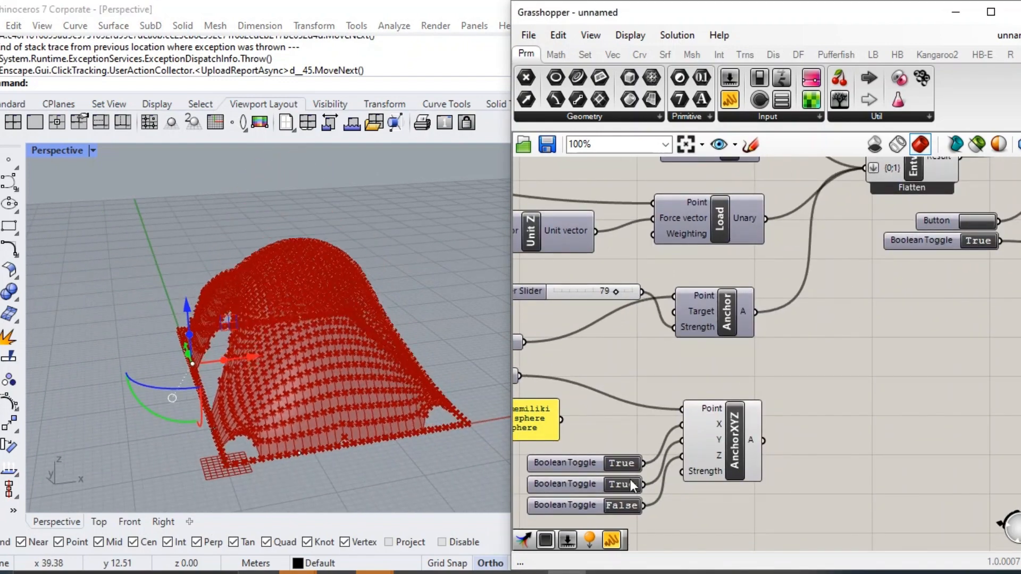
Connect the AnchorXYZ output to Entwine's {0;1} input, reset the simulation and view the resulting mesh.
scroll(730, 430, "down", 3)
left_click_drag(752, 437, 809, 264, "shift")
scroll(809, 264, "up", 3)
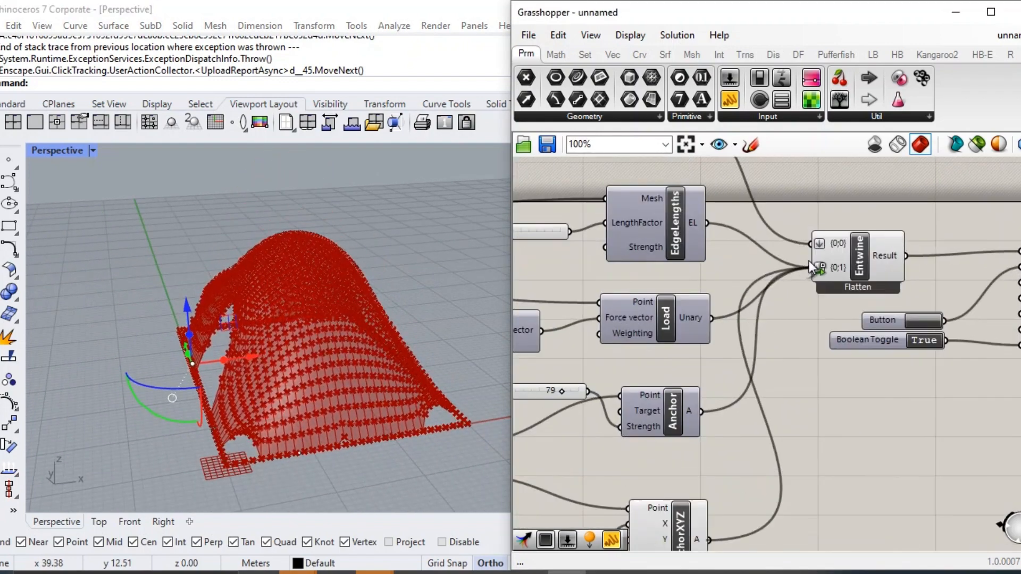
left_click(924, 320)
right_click_drag(257, 330, 521, 319)
scroll(690, 313, "down", 1)
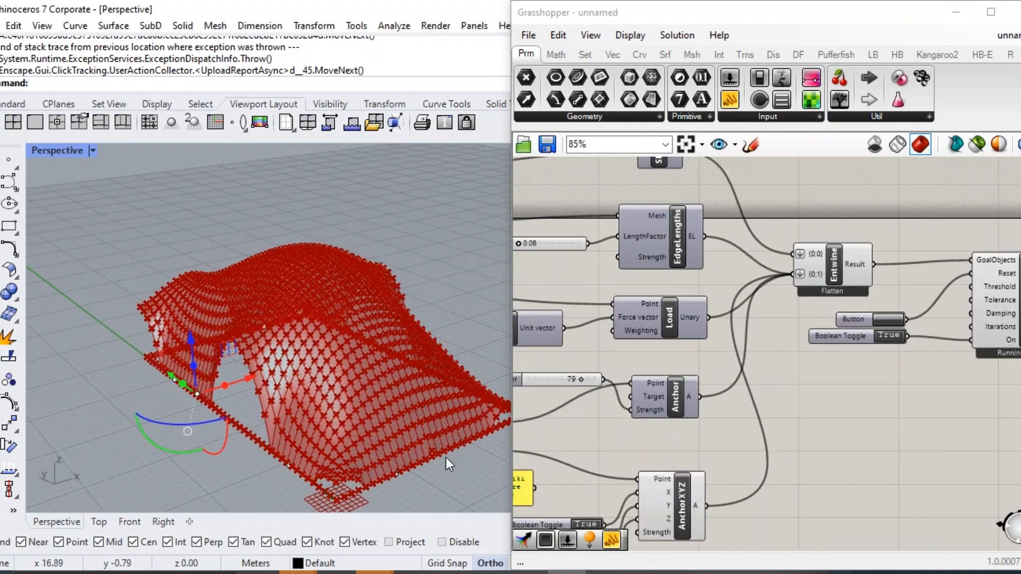
Move a point on the mesh's near boundary edge along the green axis and reset the simulation.
scroll(446, 459, "up", 2)
left_click(249, 463)
left_click_drag(222, 439, 181, 425)
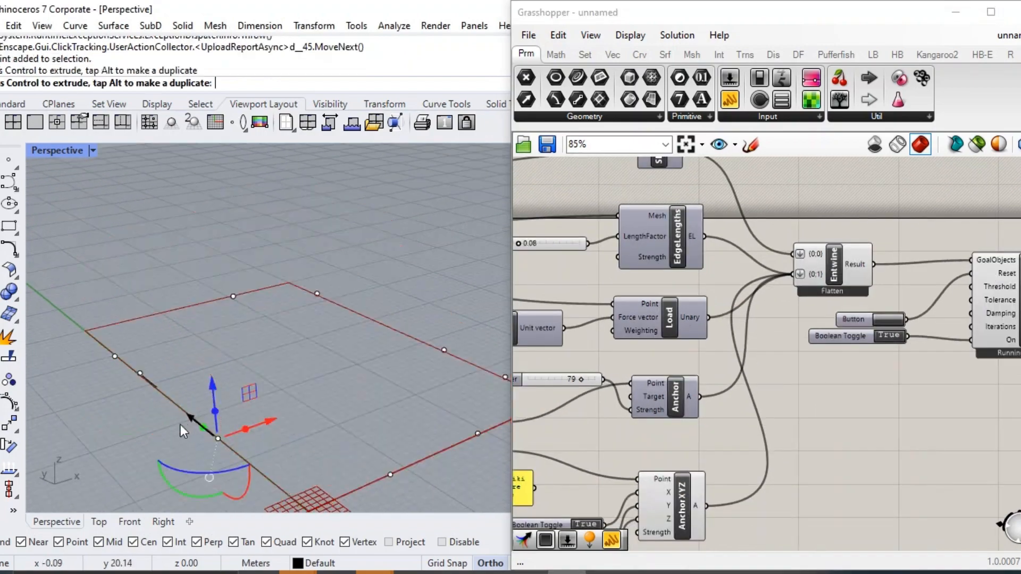
left_click(889, 319)
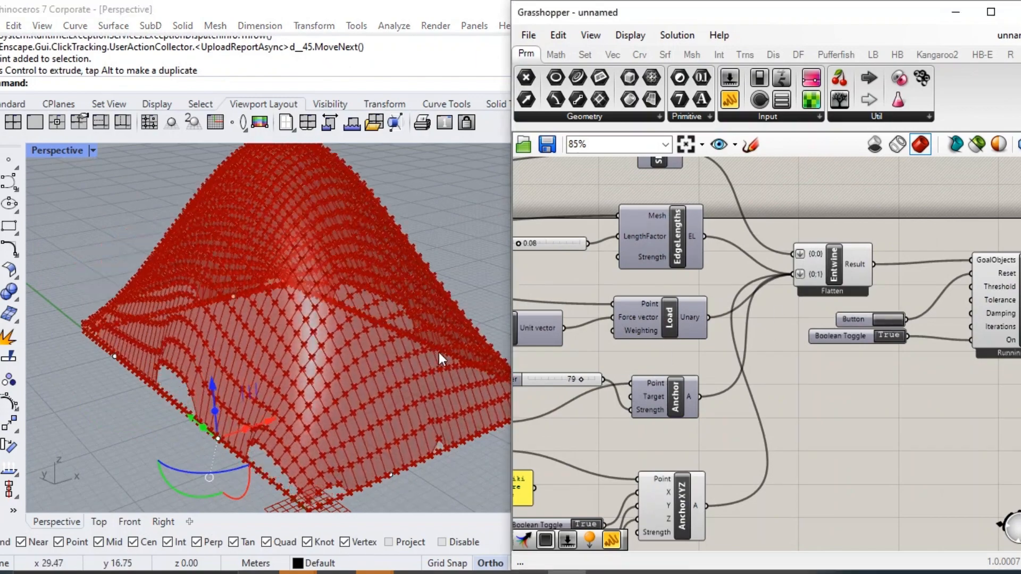
Move two boundary points along their edges closer to the corner at the origin and reset the simulation.
right_click_drag(213, 468, 236, 438, "shift")
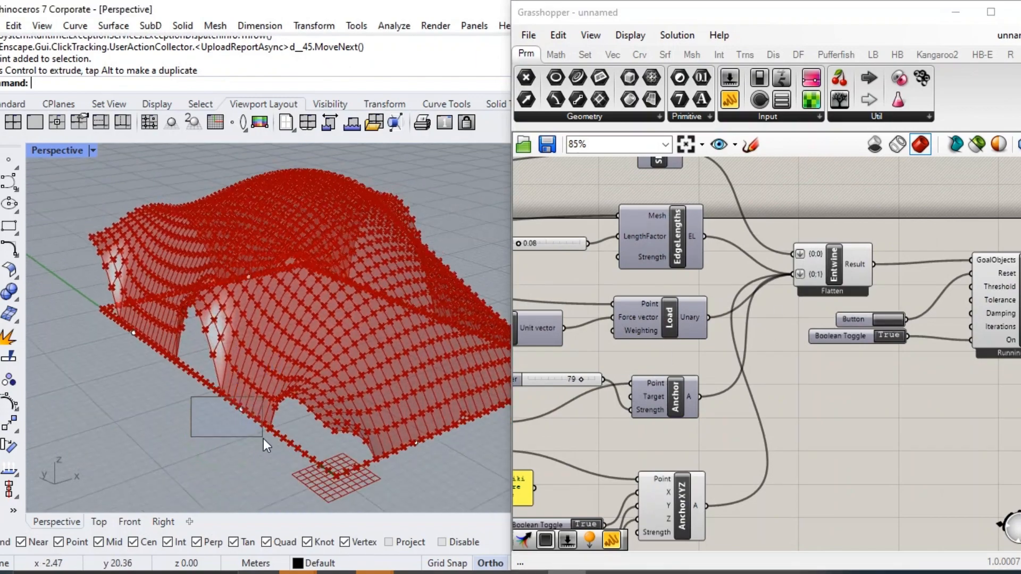
left_click(236, 411)
left_click_drag(287, 437, 296, 444)
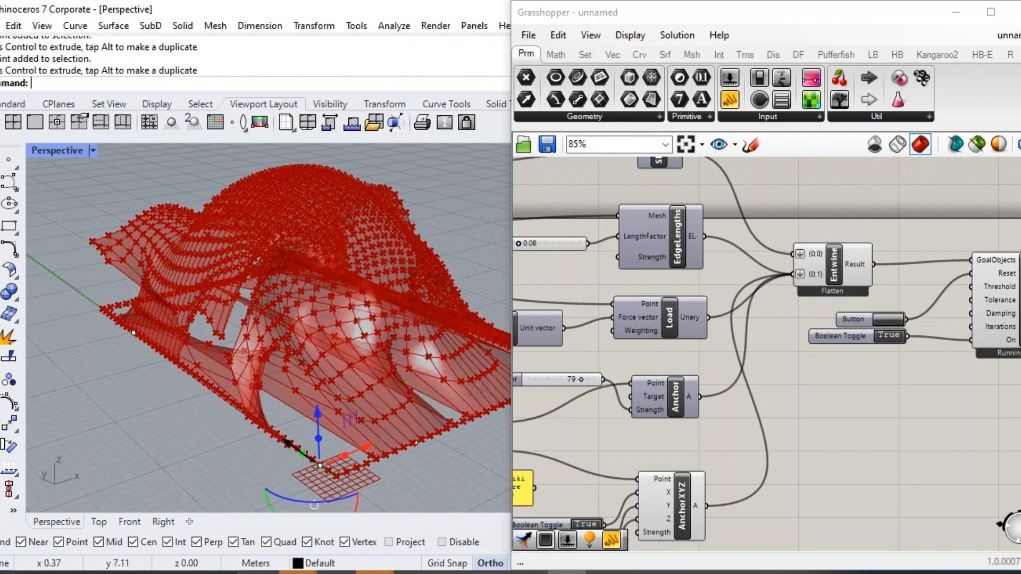
left_click_drag(471, 480, 432, 436)
left_click(886, 322)
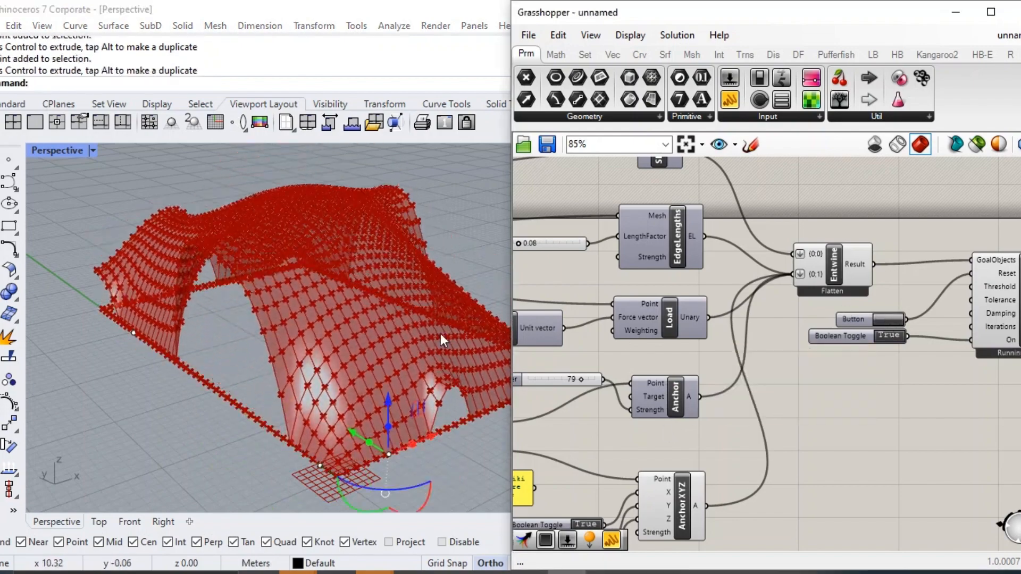
Try the simulation with the AnchorXYZ Y toggle at False, restore it to True, and reset the solver after each change.
right_click_drag(243, 330, 276, 324)
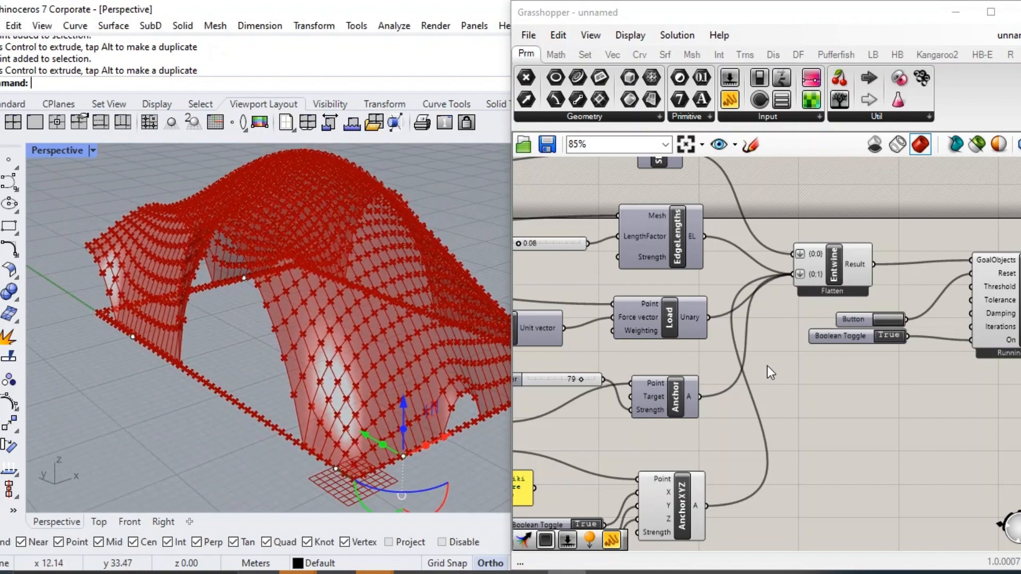
scroll(892, 219, "up", 2)
right_click_drag(767, 366, 823, 283)
left_click(634, 465)
left_click(965, 187)
right_click_drag(298, 271, 324, 279)
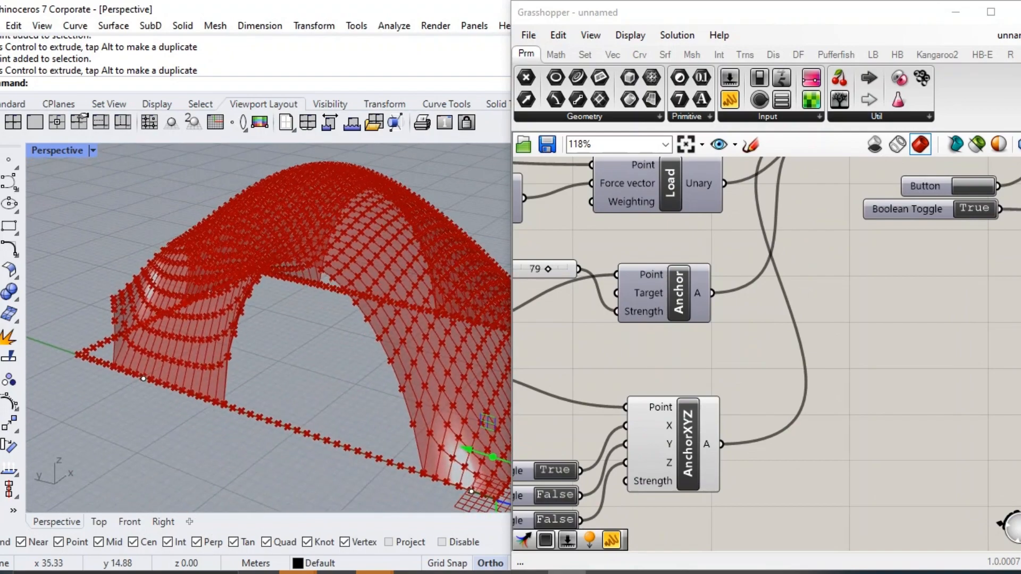
left_click(563, 494)
left_click(973, 186)
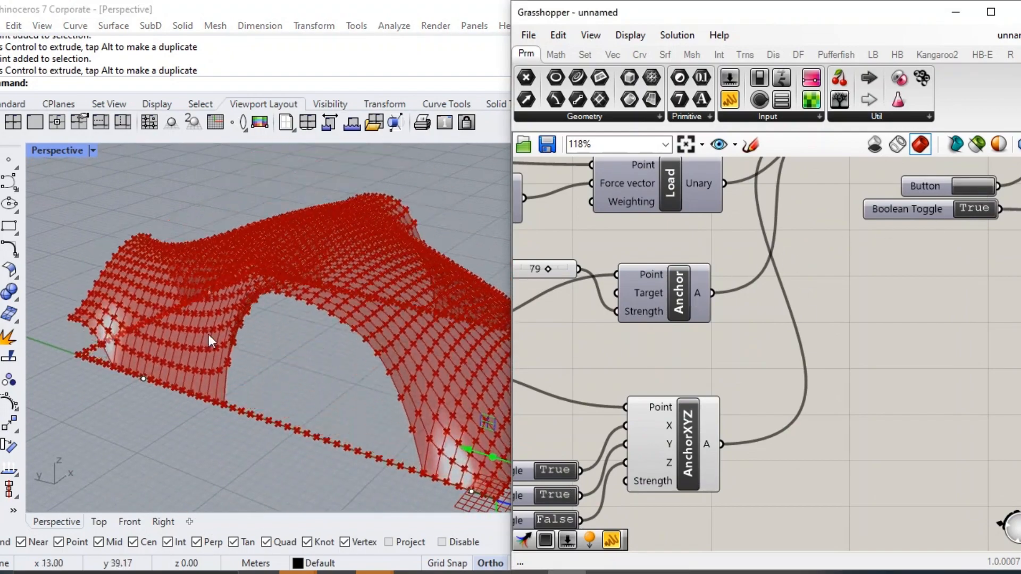
scroll(215, 338, "down", 3)
right_click_drag(216, 330, 102, 297)
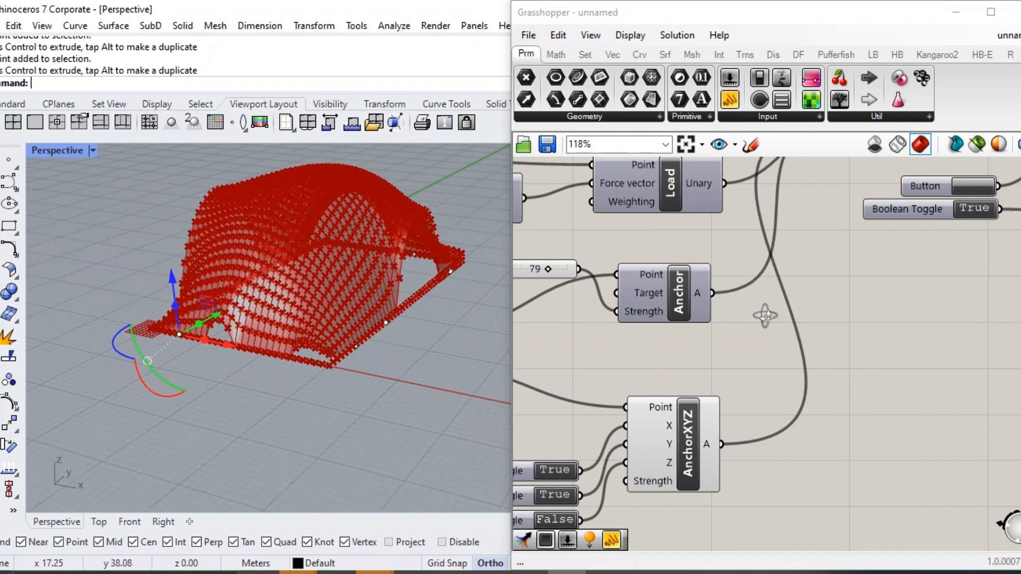
right_click_drag(290, 314, 439, 326)
Turn off the preview of the Dispatch, Point and AnchorXYZ components.
scroll(751, 378, "down", 3)
scroll(765, 384, "down", 3)
left_click_drag(552, 285, 751, 461)
middle_click(638, 383)
left_click(662, 349)
left_click(830, 367)
scroll(837, 354, "up", 4)
right_click_drag(922, 322, 886, 340)
left_click(864, 316)
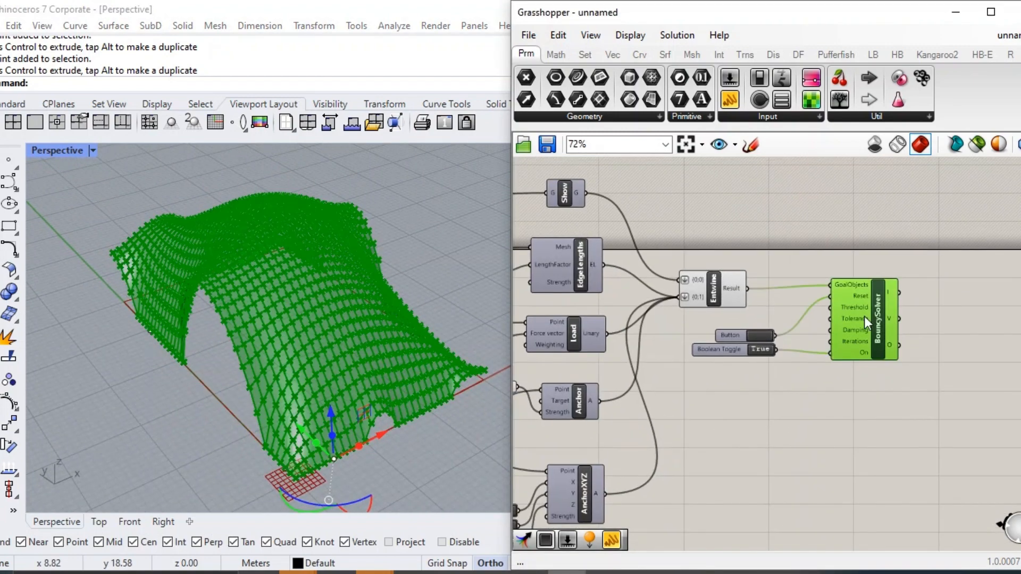
left_click(880, 373)
Group the Show, EdgeLengths, Unit Z, Load, Anchor and AnchorXYZ components with their sliders, toggles, Point components and note panel.
scroll(880, 373, "down", 2)
scroll(723, 356, "up", 2)
right_click_drag(628, 417, 775, 360)
scroll(835, 523, "down", 1)
left_click_drag(859, 532, 699, 167)
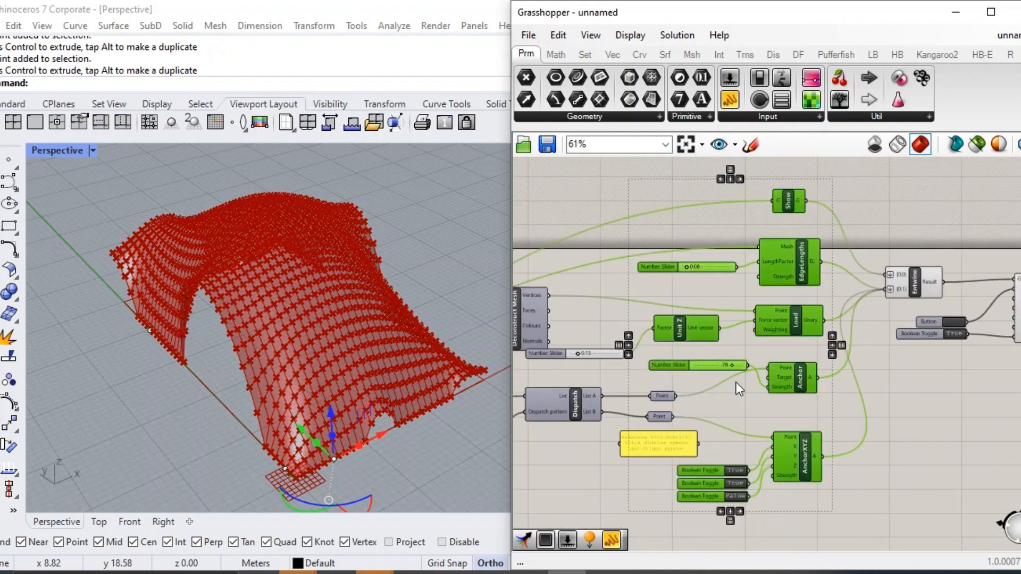
left_click_drag(838, 530, 617, 177)
key("ctrl+g")
scroll(722, 288, "down", 3)
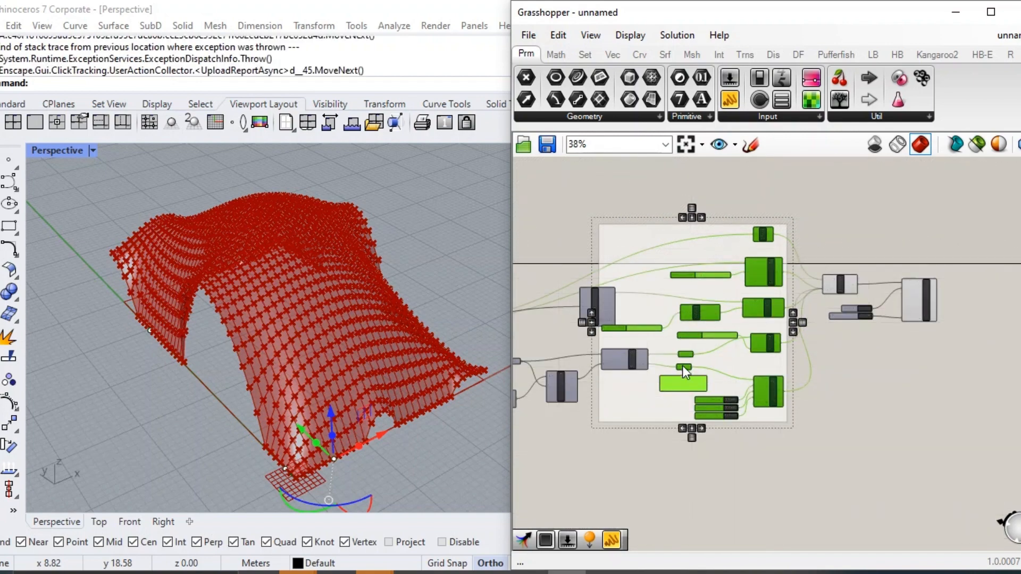
Move the goal components to the right so their group is clear of the Dispatch component.
scroll(714, 400, "up", 2)
scroll(745, 393, "down", 3)
left_click_drag(935, 484, 682, 234)
left_click_drag(681, 302, 734, 303)
scroll(738, 280, "up", 4)
left_click(768, 226)
Stack the LengthFactor slider directly above the Unit Z Factor slider inside the group.
scroll(749, 336, "up", 2)
left_click(663, 397)
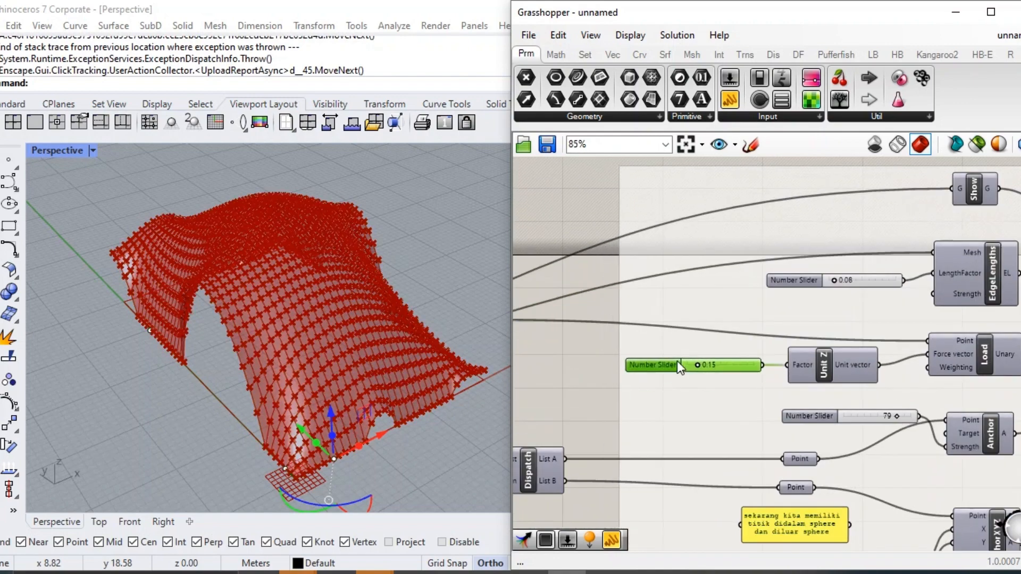
left_click_drag(663, 346, 664, 347)
right_click_drag(817, 429, 814, 400)
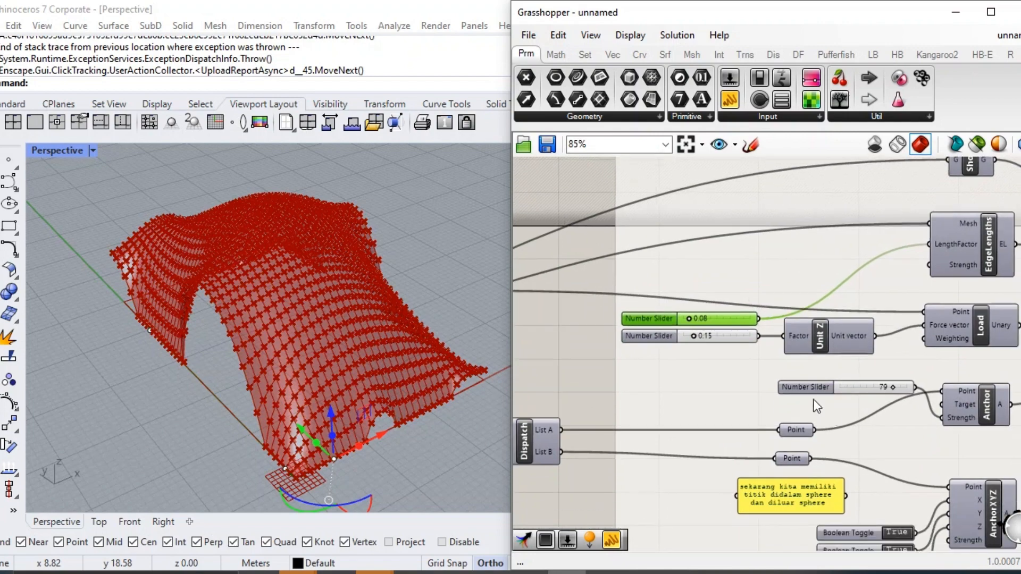
Stack the Anchor Strength slider and the three AnchorXYZ Boolean Toggles in one column below the Unit Z Factor slider.
right_click_drag(829, 493, 783, 417)
scroll(782, 417, "down", 1)
scroll(782, 417, "up", 2)
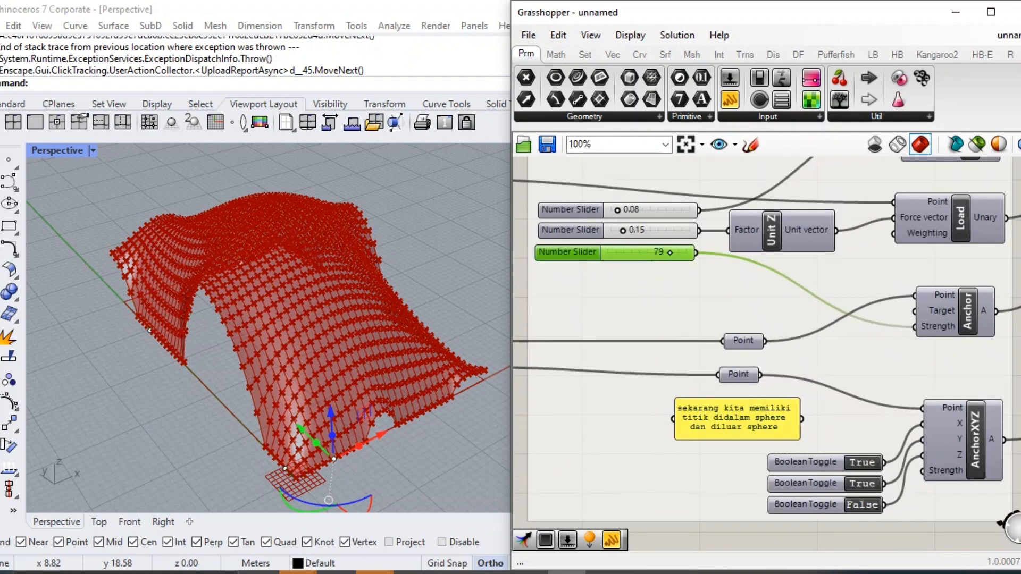
left_click_drag(800, 486, 570, 317)
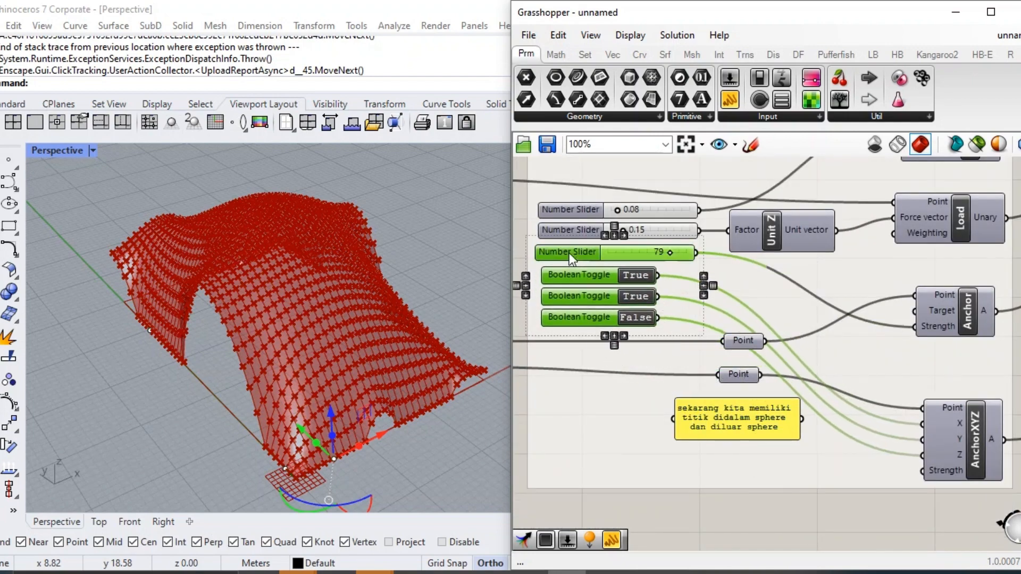
left_click_drag(569, 253, 570, 250, "shift")
left_click(569, 230, "shift")
left_click(569, 210, "shift")
left_click(615, 194)
left_click(615, 185)
right_click_drag(615, 279, 695, 406)
left_click_drag(674, 362, 643, 363)
Add a List Item component beside the BouncySolver and connect the solver's O output to its List input.
scroll(644, 362, "down", 3)
right_click_drag(924, 414, 685, 419)
scroll(882, 393, "up", 2)
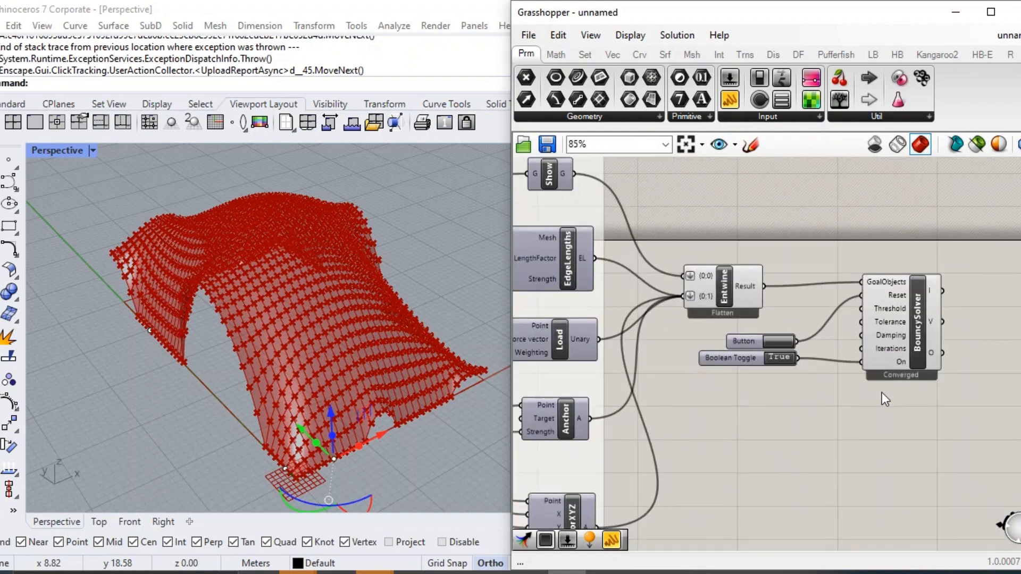
right_click_drag(841, 432, 824, 424)
right_click_drag(1000, 383, 771, 381)
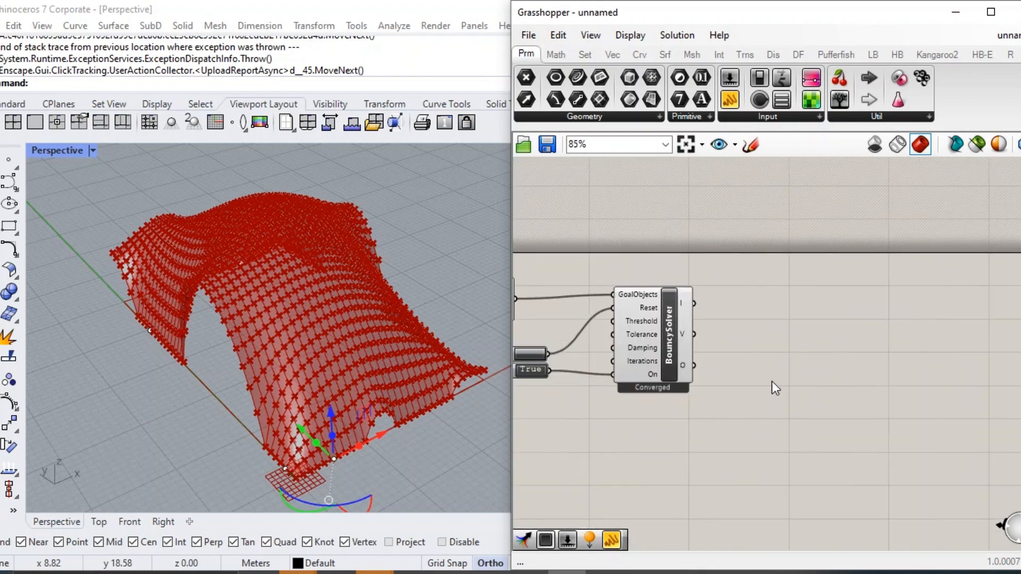
scroll(746, 333, "up", 2)
double_click(743, 304)
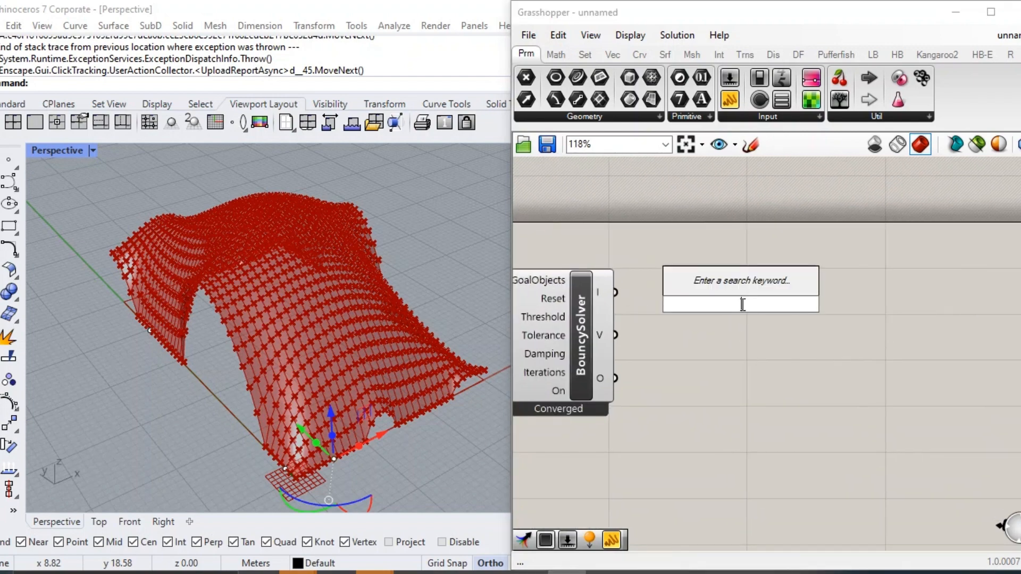
type("list i")
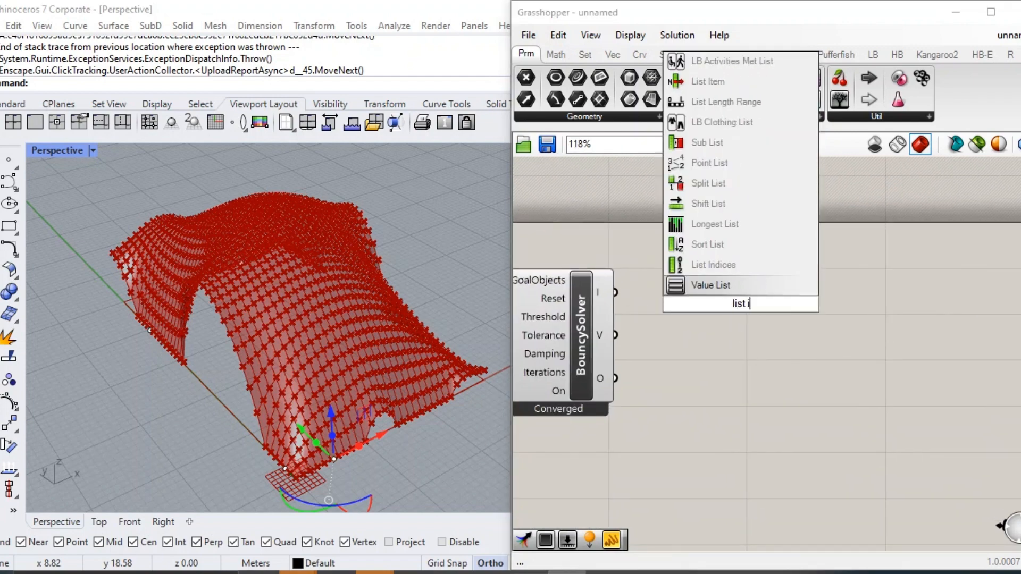
key("Return")
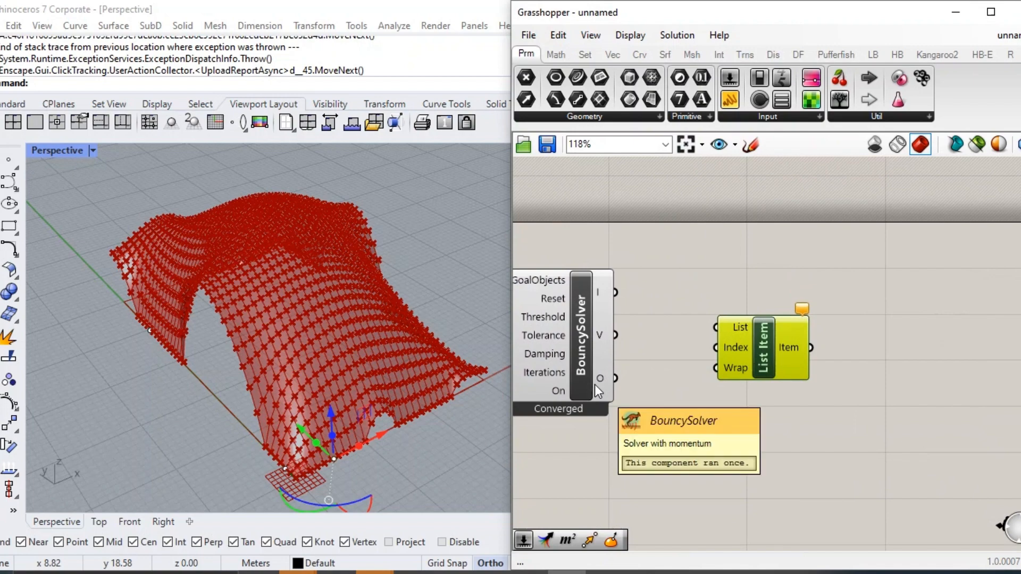
left_click_drag(616, 378, 716, 327)
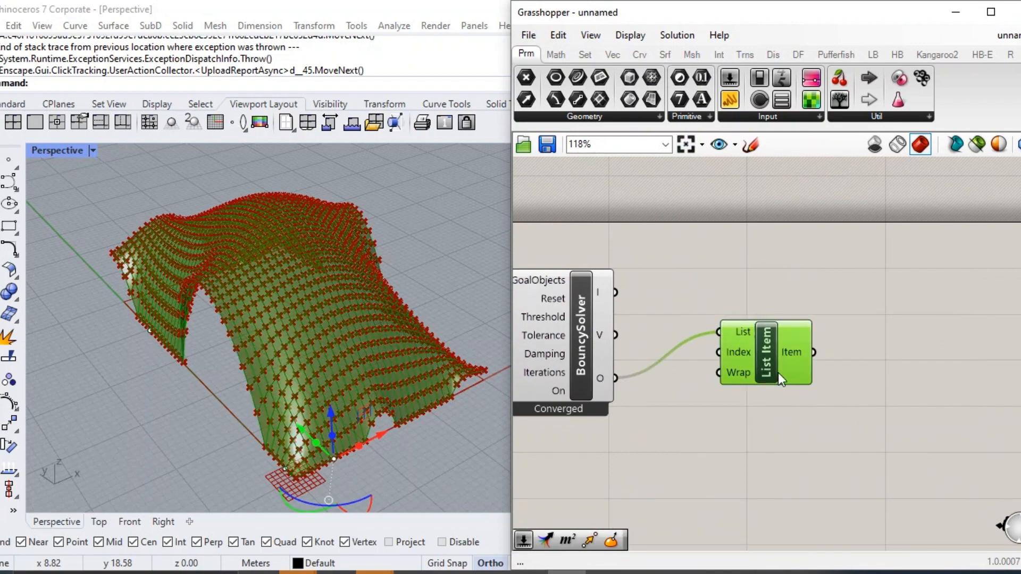
left_click_drag(785, 366, 858, 416)
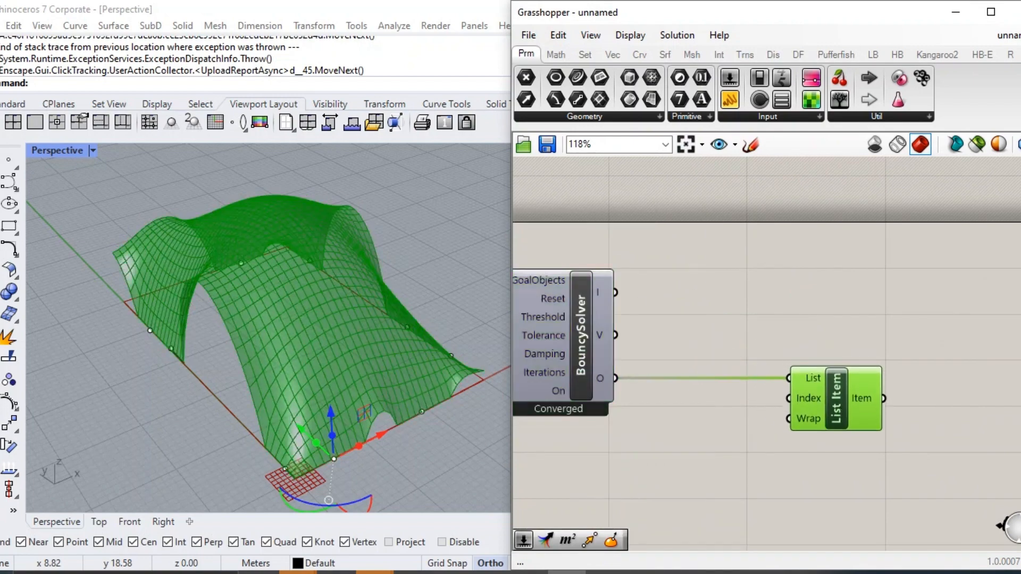
Add a Mesh To Polysurface component and connect the List Item's Item output to its Mesh input.
right_click_drag(839, 414, 660, 387)
double_click(766, 339)
type("mesh to")
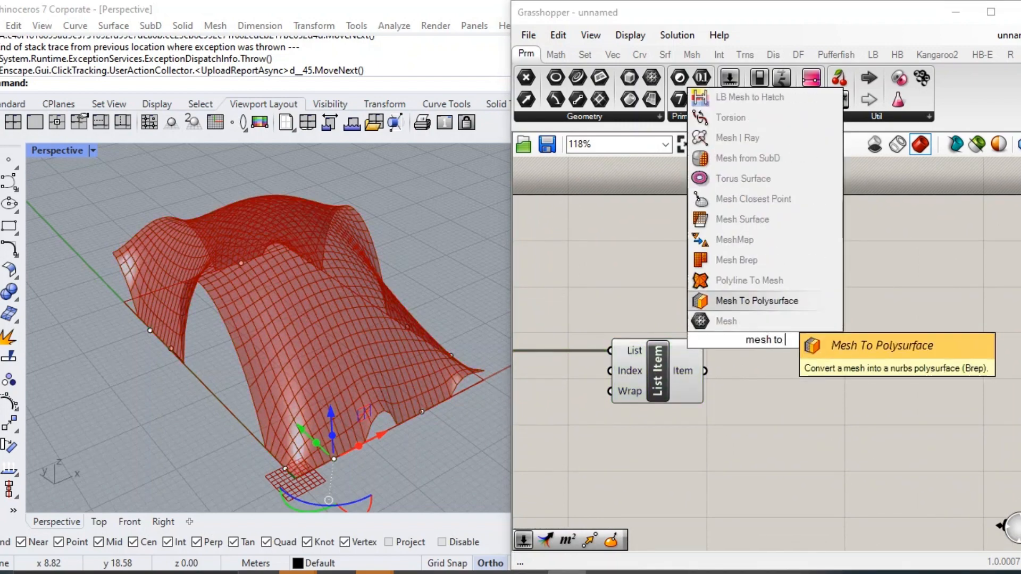
left_click(752, 299)
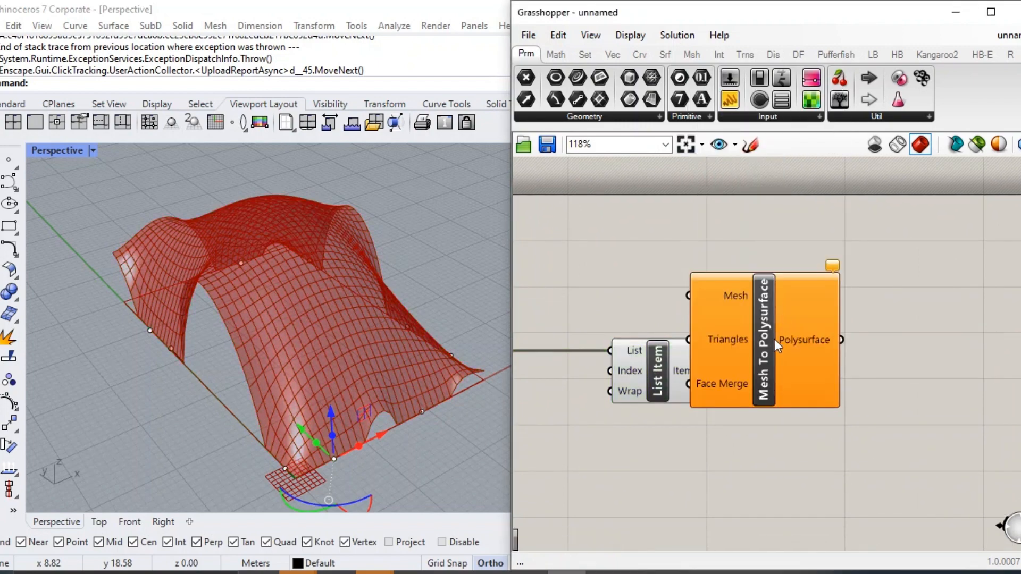
left_click_drag(832, 390, 835, 408)
right_click_drag(847, 434, 775, 424)
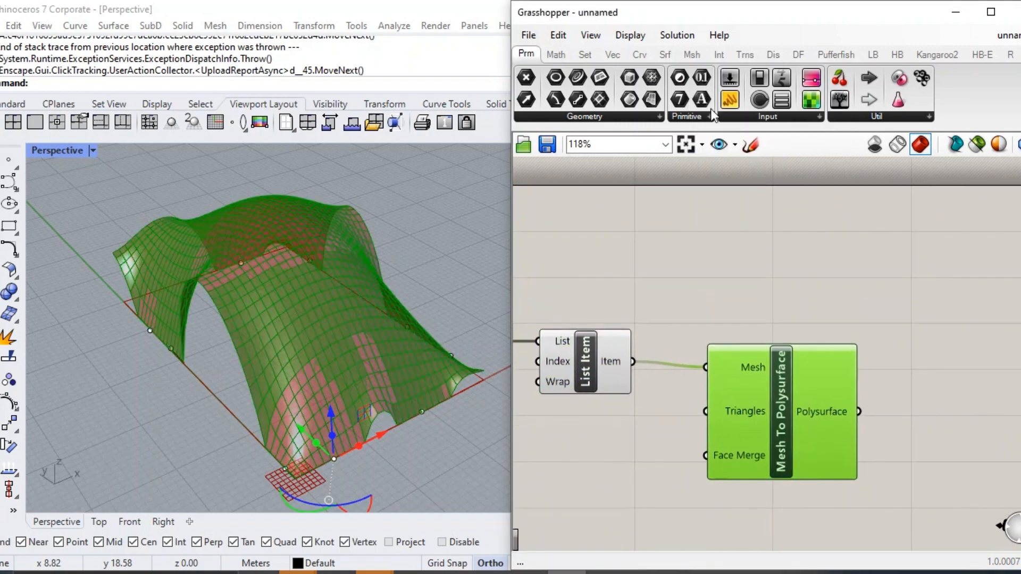
Add a panel above Mesh To Polysurface reading "ini adalah pluggins pufferfish, untuk menggunakannya silahkan download di food4rhino".
left_click(778, 260)
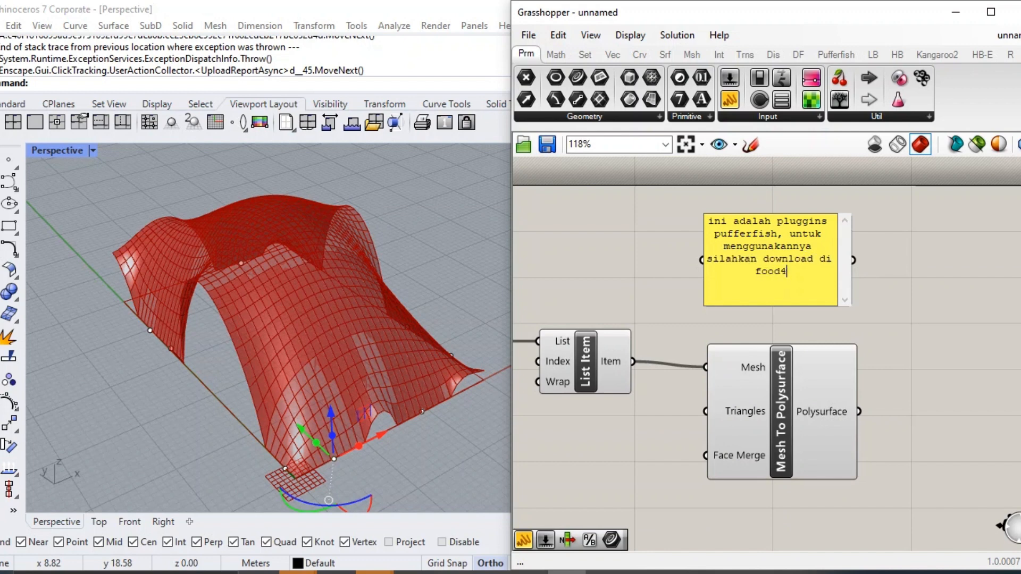
right_click(803, 270)
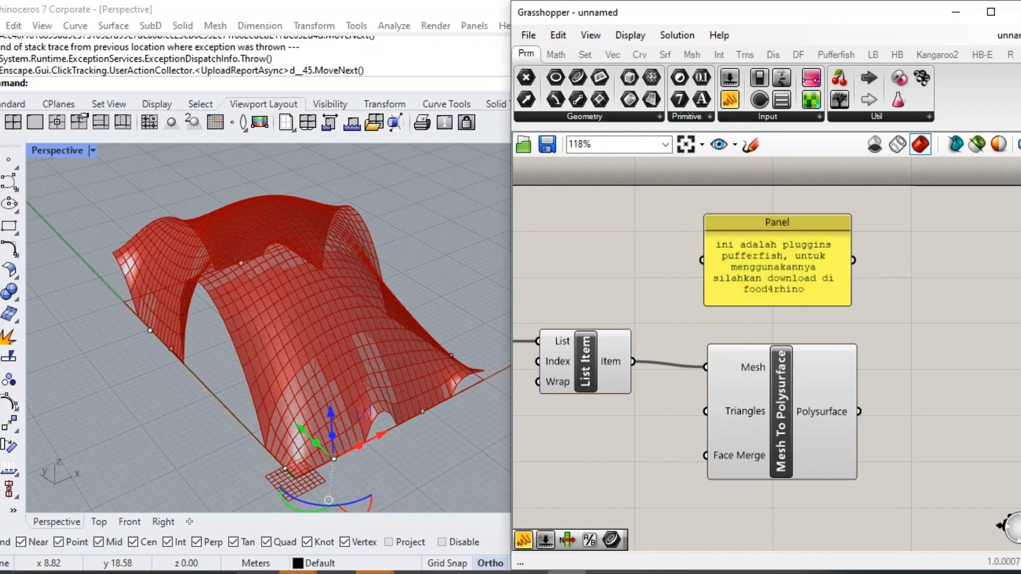
left_click(766, 201)
left_click_drag(790, 216, 791, 238)
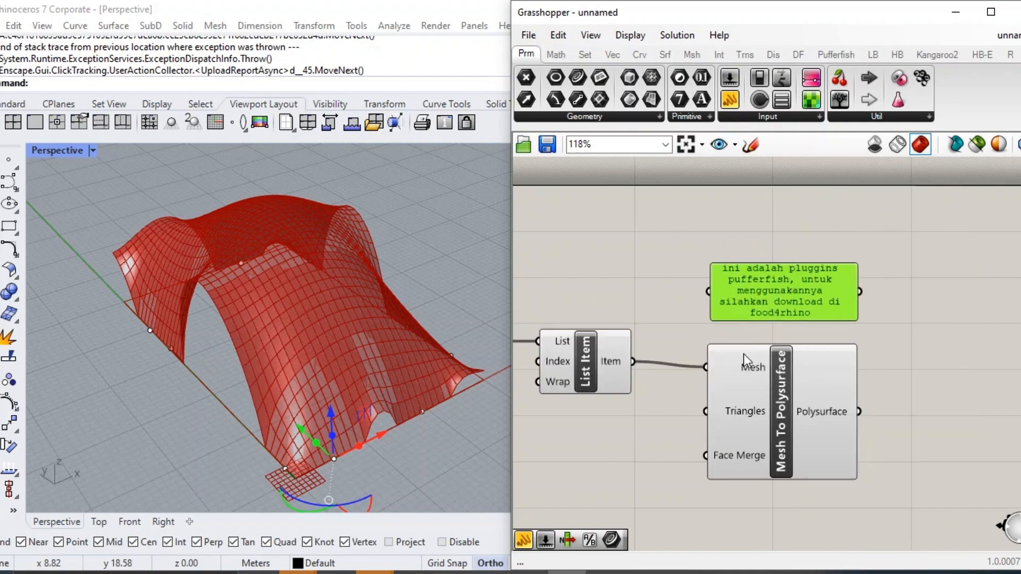
Turn off the preview of the List Item component.
left_click(780, 393)
middle_click(598, 361)
right_click_drag(669, 315, 651, 322)
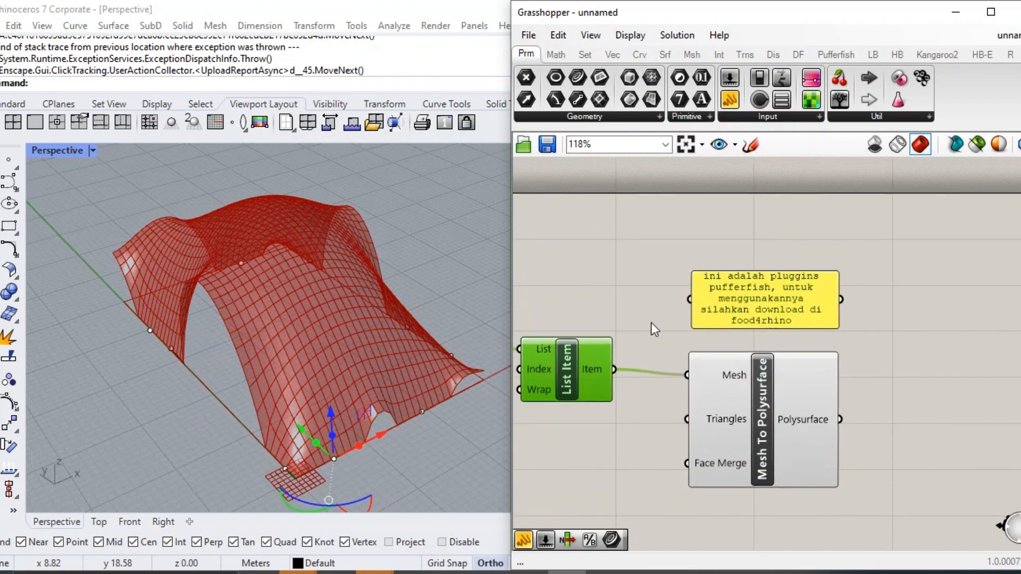
Add a Deconstruct Brep component and connect the Polysurface output of Mesh To Polysurface to its Brep input.
left_click(733, 398)
right_click_drag(744, 387, 642, 333)
double_click(832, 347)
type("deco")
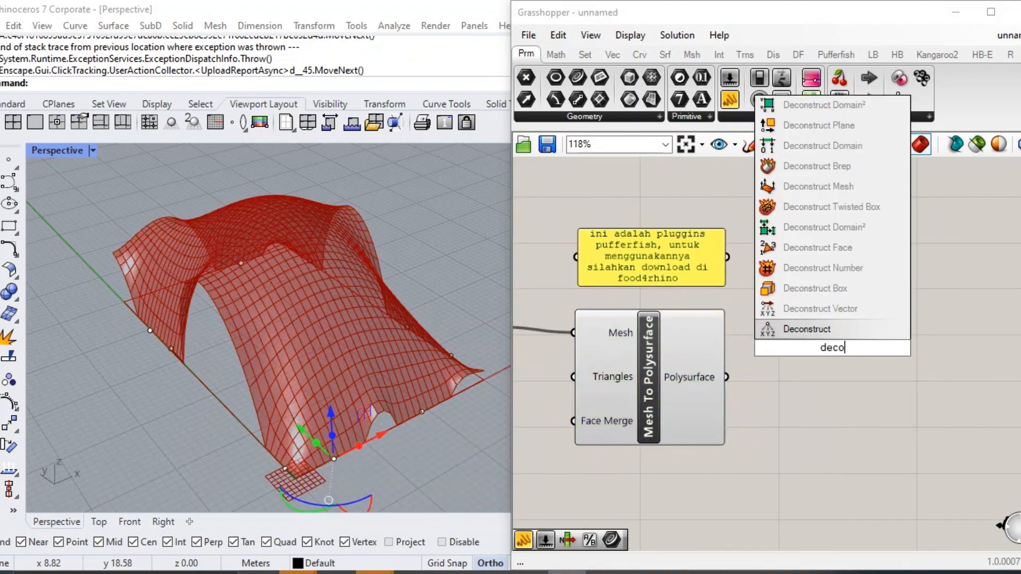
left_click(818, 166)
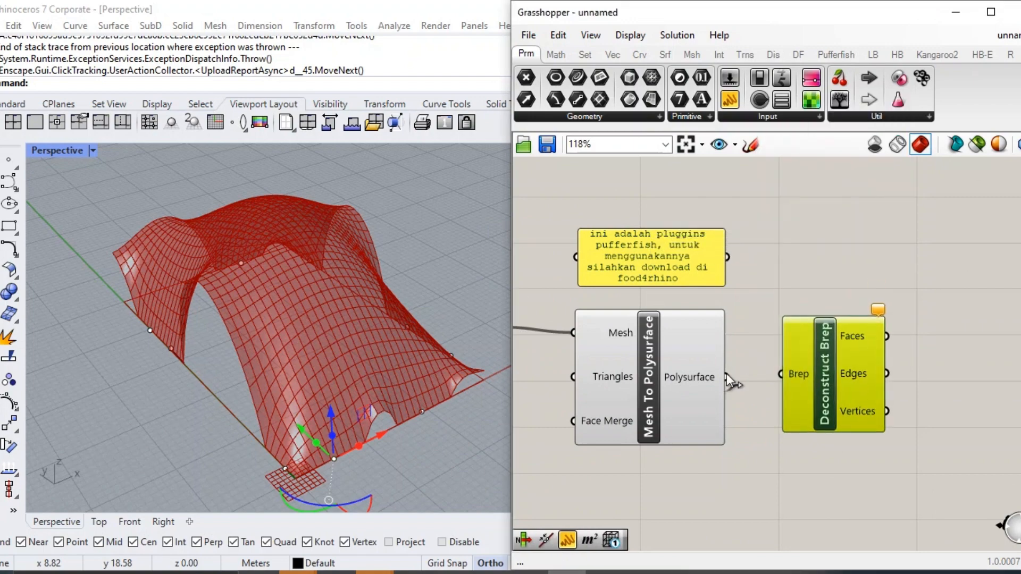
left_click_drag(727, 377, 821, 369)
left_click(814, 262)
Turn off the preview of the Mesh To Polysurface component.
left_click(694, 375)
middle_click(693, 374)
left_click(721, 340)
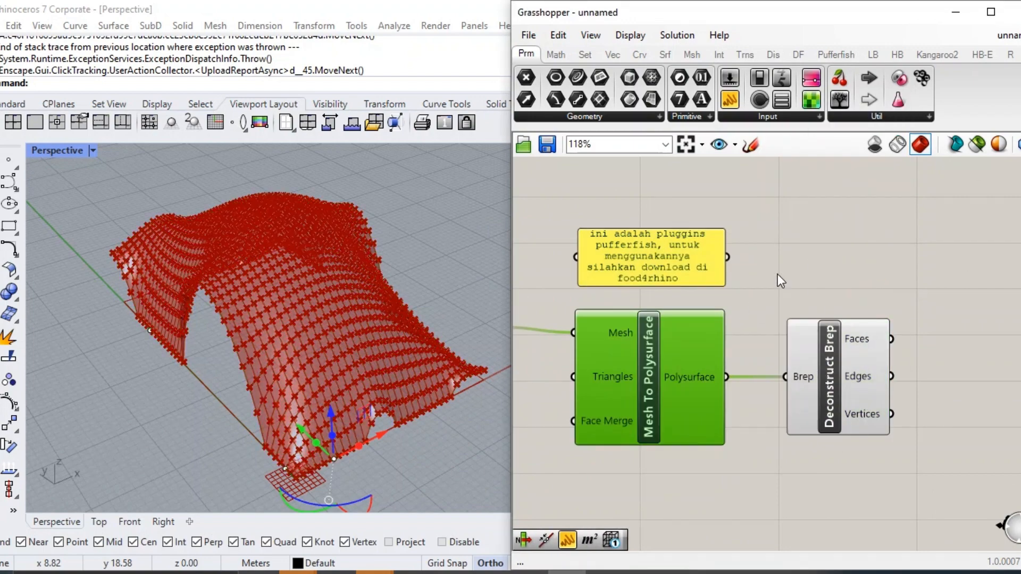
left_click(777, 274)
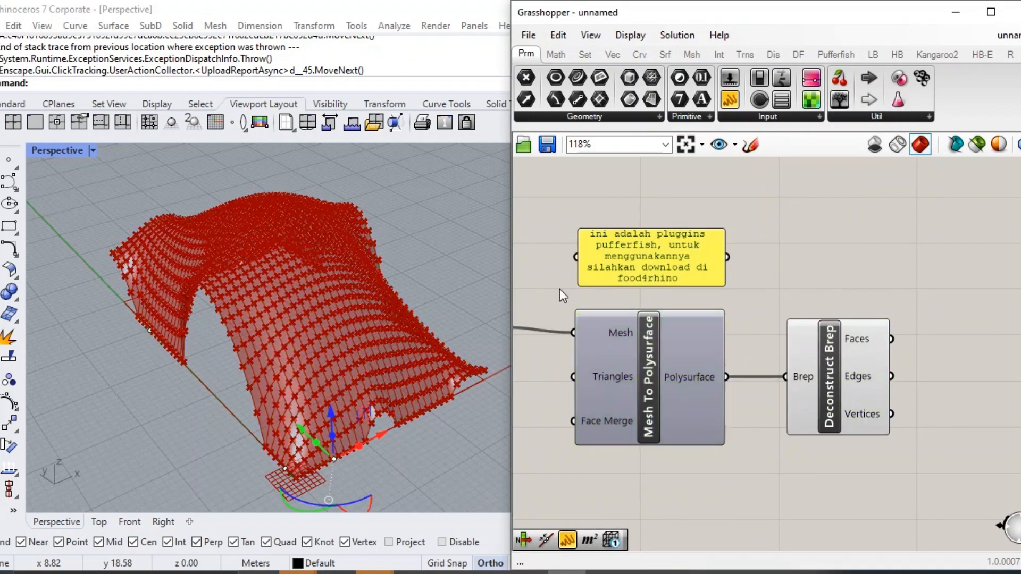
Place a Triangular Panels A component on the canvas beside Deconstruct Brep.
right_click_drag(828, 288, 715, 299)
left_click(738, 348)
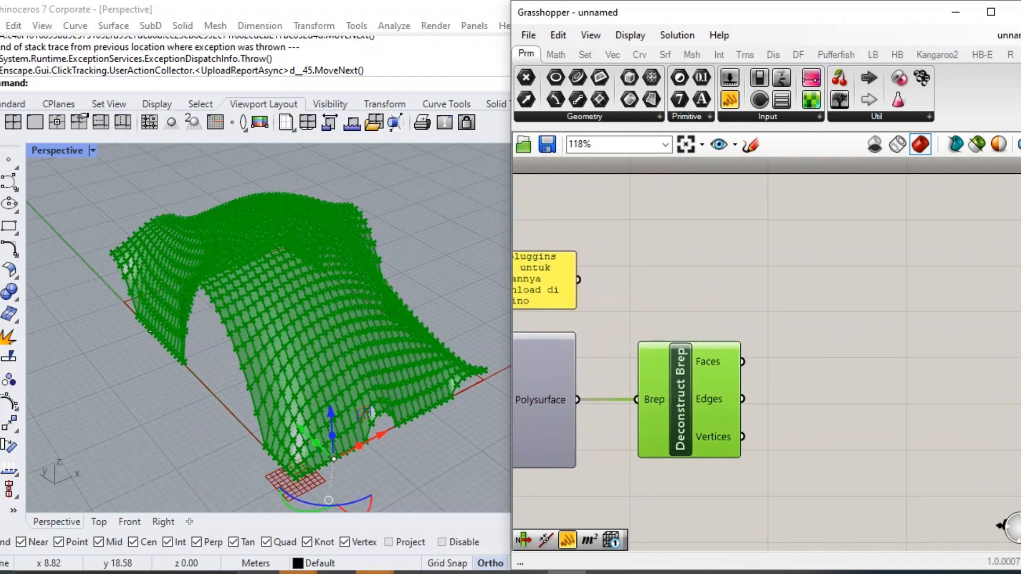
left_click(983, 54)
left_click(1011, 55)
left_click(1020, 55)
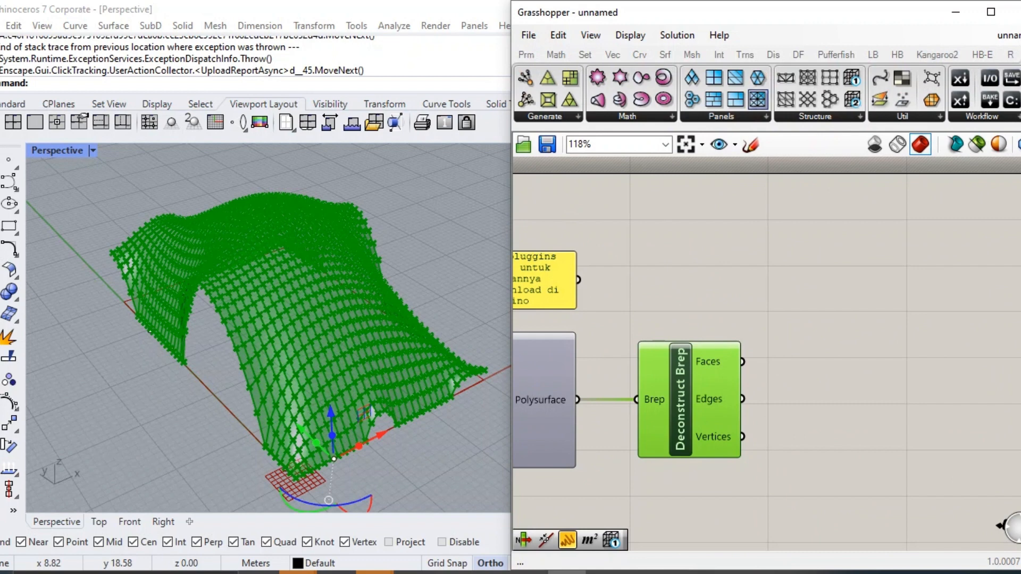
left_click(743, 117)
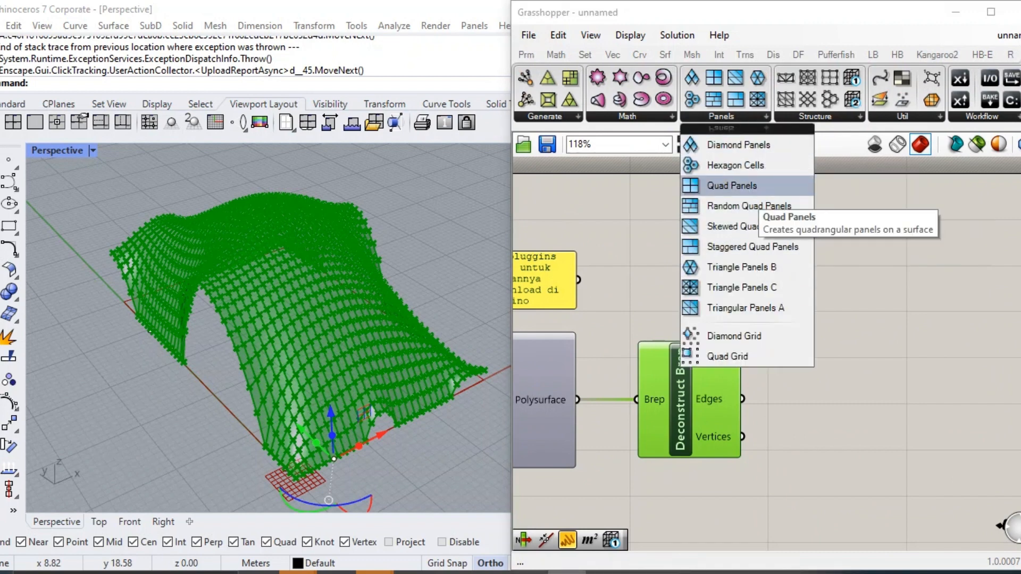
left_click_drag(745, 308, 896, 333)
left_click_drag(833, 289, 743, 361)
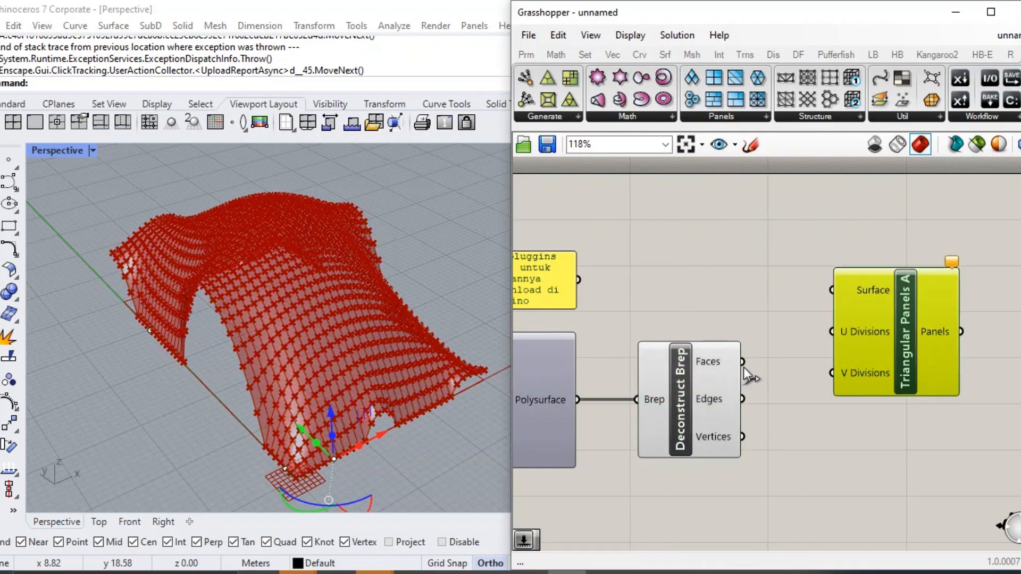
Add a Surface parameter fed by the Faces output of Deconstruct Brep and connect it to the Surface input of Triangular Panels A.
double_click(786, 448)
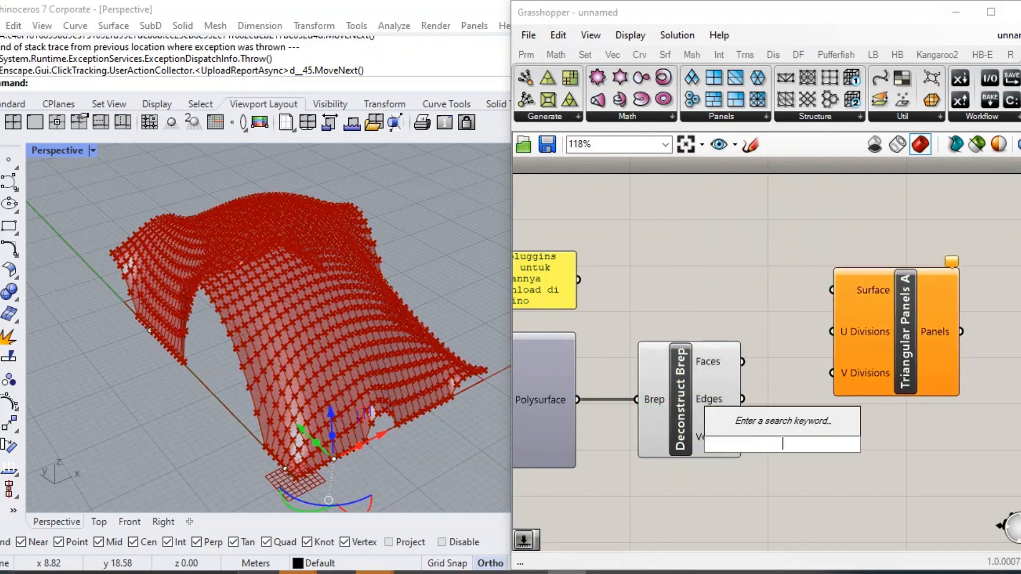
type("sura")
key("BackSpace")
type("fa")
key("Return")
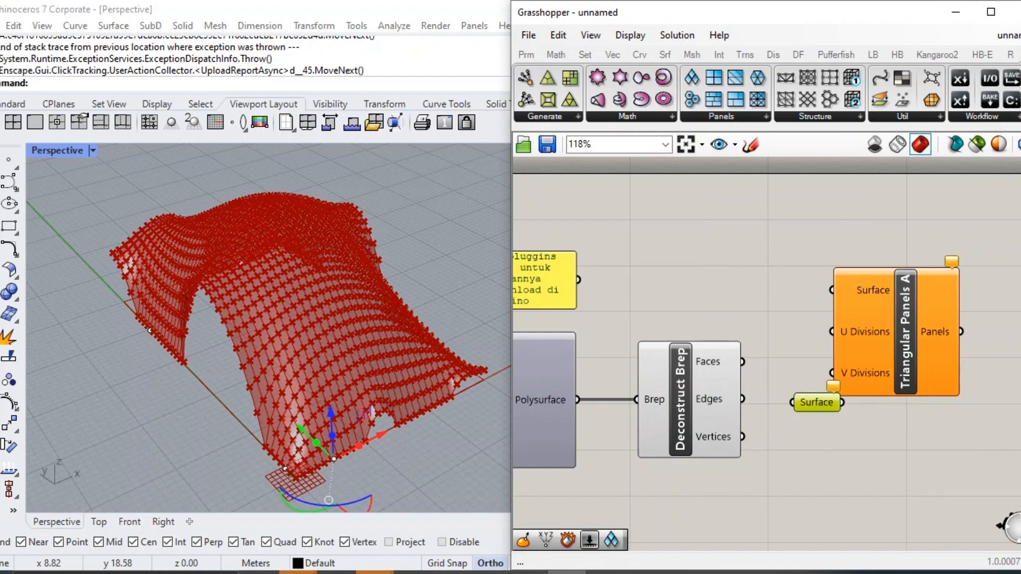
left_click_drag(742, 362, 806, 366)
left_click_drag(824, 366, 827, 307)
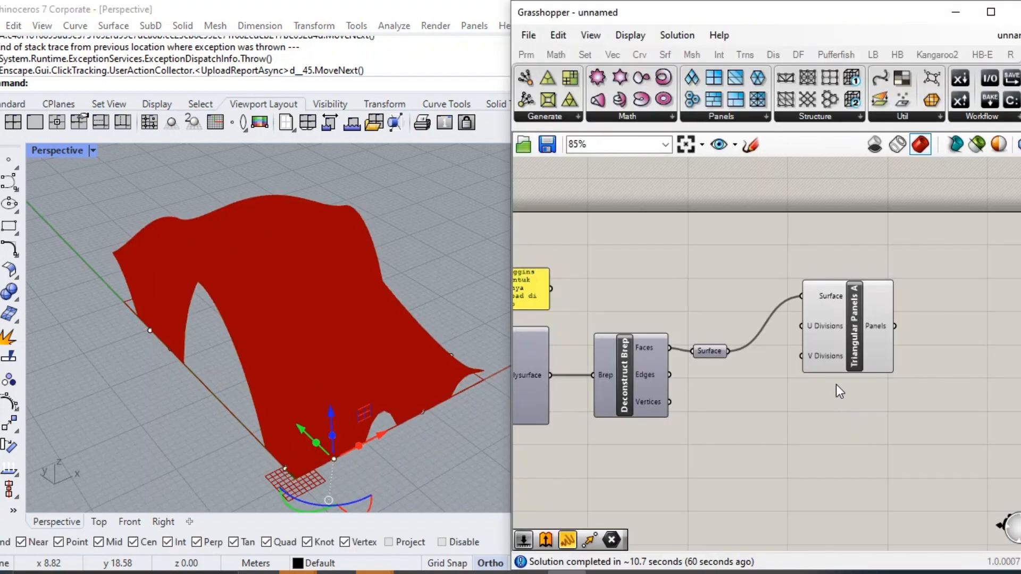
Try a number slider with value 20 for the U Divisions of Triangular Panels A and duplicate it.
double_click(770, 396)
type("20")
key("Return")
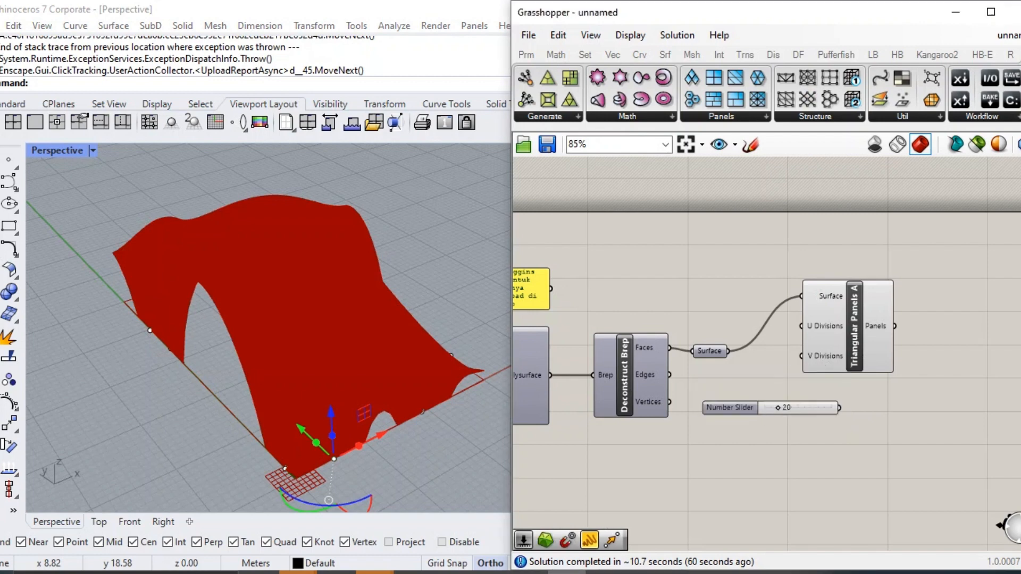
left_click_drag(757, 407, 801, 326)
key("ctrl+c")
key("ctrl+v")
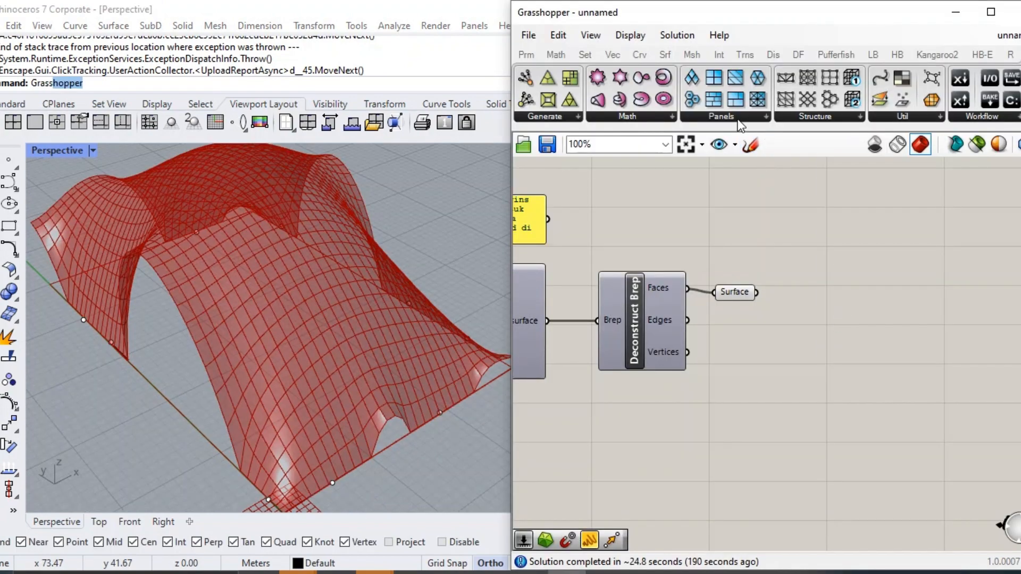
Insert a new Triangular Panels A component to the right of the Surface parameter.
left_click(742, 118)
left_click(740, 308)
left_click(913, 263)
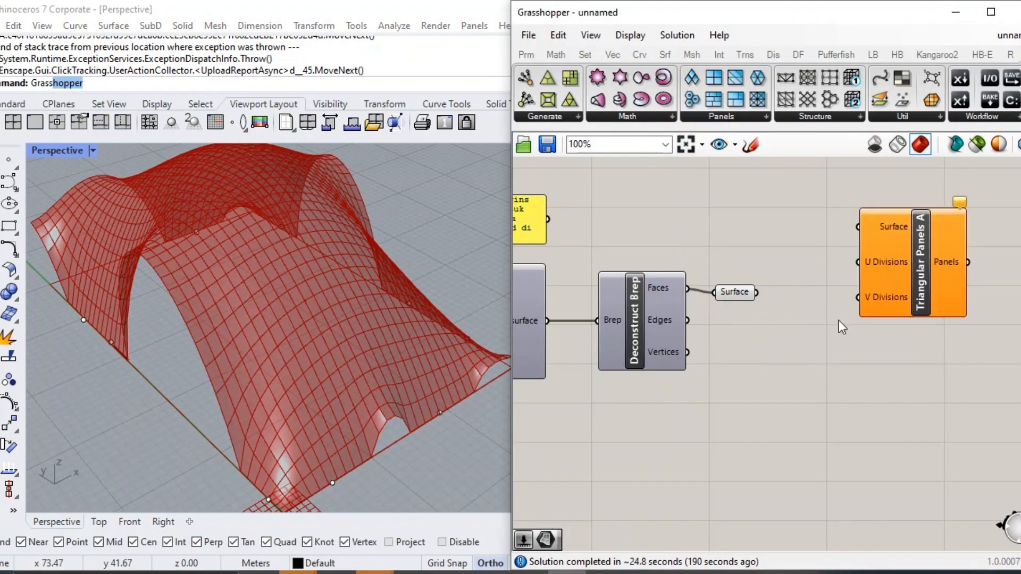
Connect a new number slider with value 1 to U and V Divisions of Triangular Panels A, and the Surface parameter to its Surface input.
double_click(807, 359)
type("1")
key("Return")
left_click_drag(806, 360, 747, 400)
left_click_drag(828, 399, 858, 297)
left_click_drag(697, 399, 672, 411)
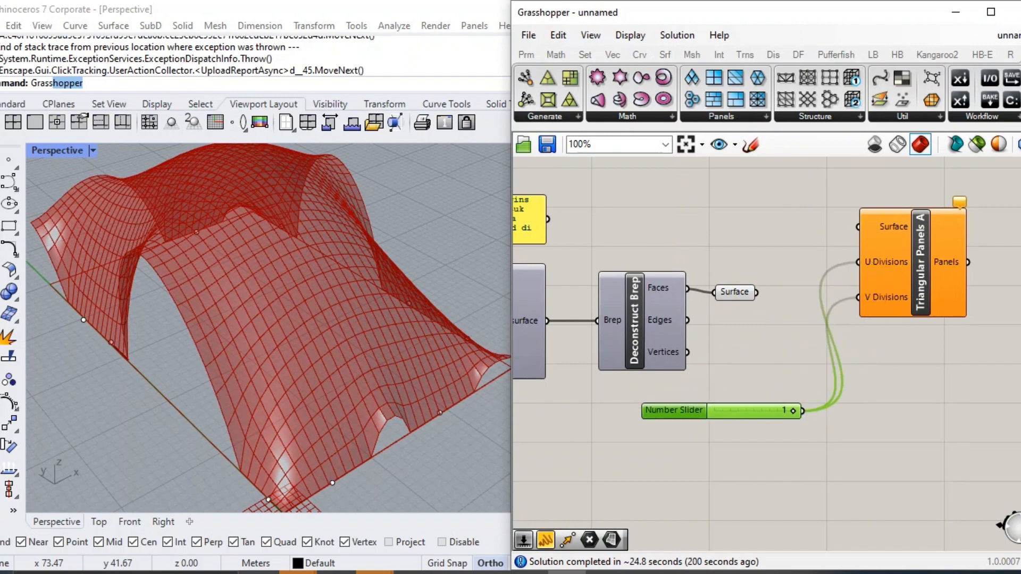
left_click_drag(756, 292, 858, 227)
right_click_drag(738, 231, 752, 239)
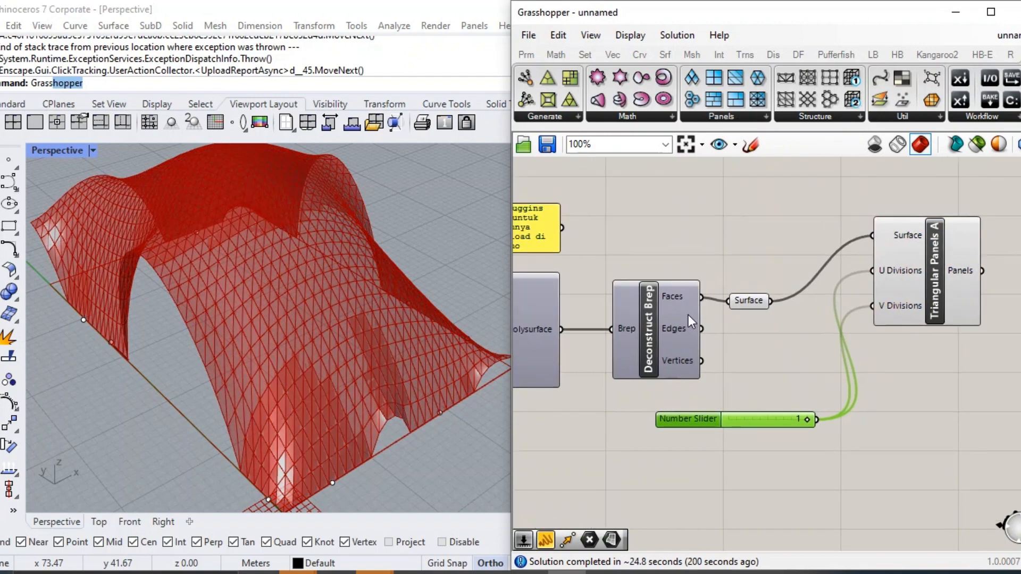
Turn off the preview of the Surface parameter.
middle_click(759, 302)
left_click(758, 303)
left_click(754, 310)
left_click(753, 305)
middle_click(752, 300)
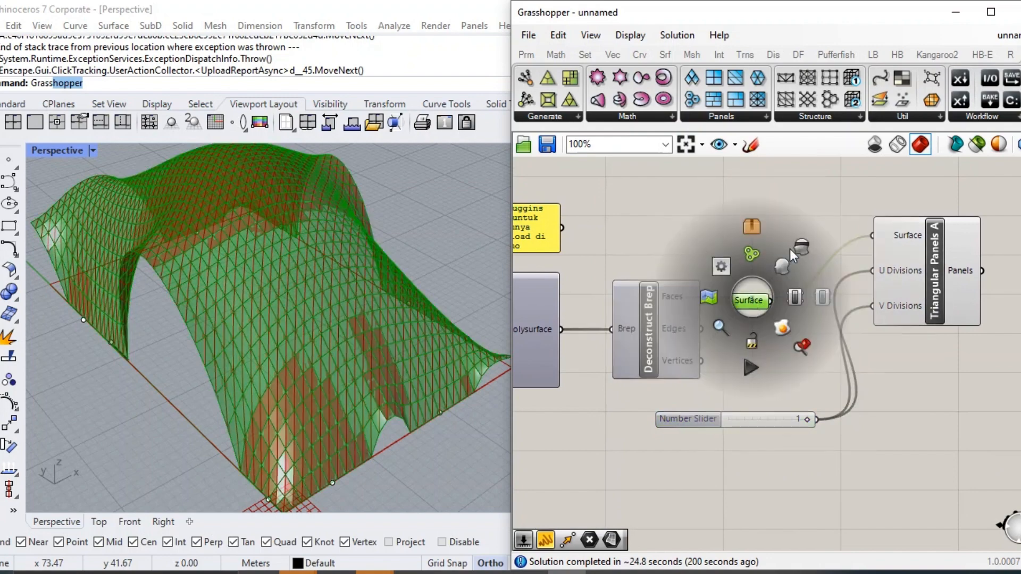
left_click(790, 250)
Select the Triangular Panels A component to examine its triangular panels on the inflated form.
left_click(724, 244)
right_click_drag(747, 244, 708, 263)
right_click_drag(926, 281, 860, 302)
scroll(860, 309, "up", 2)
left_click(850, 340)
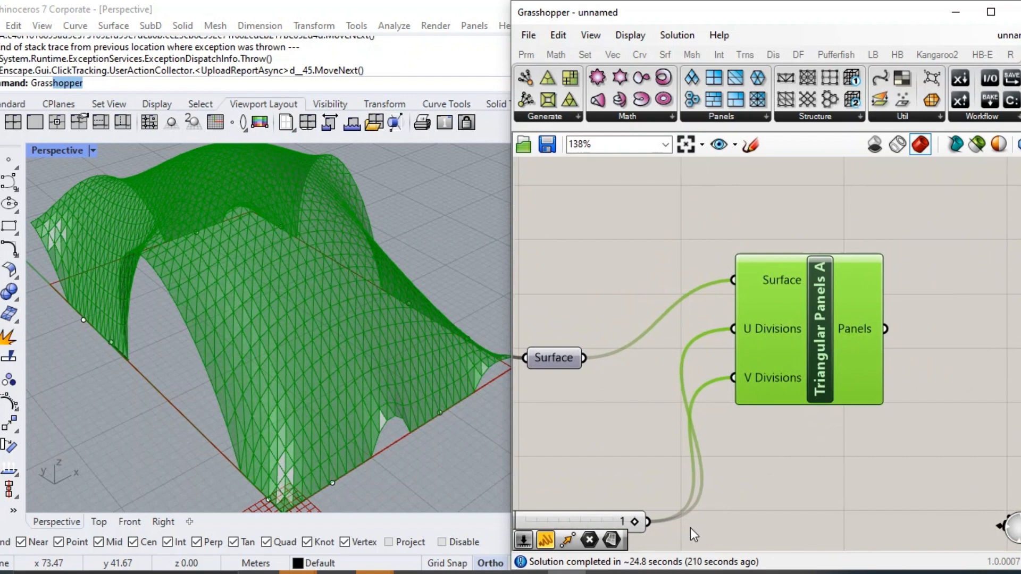
right_click_drag(838, 473, 718, 472)
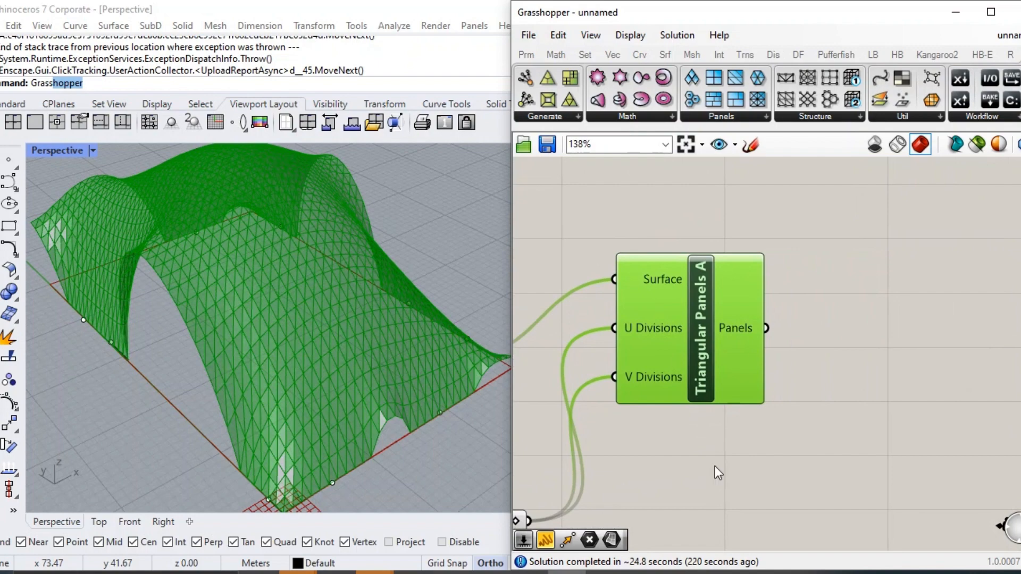
Insert a Surface Closest Point component to the right of Triangular Panels A.
right_click_drag(801, 415, 650, 424)
double_click(777, 322)
type("surfac")
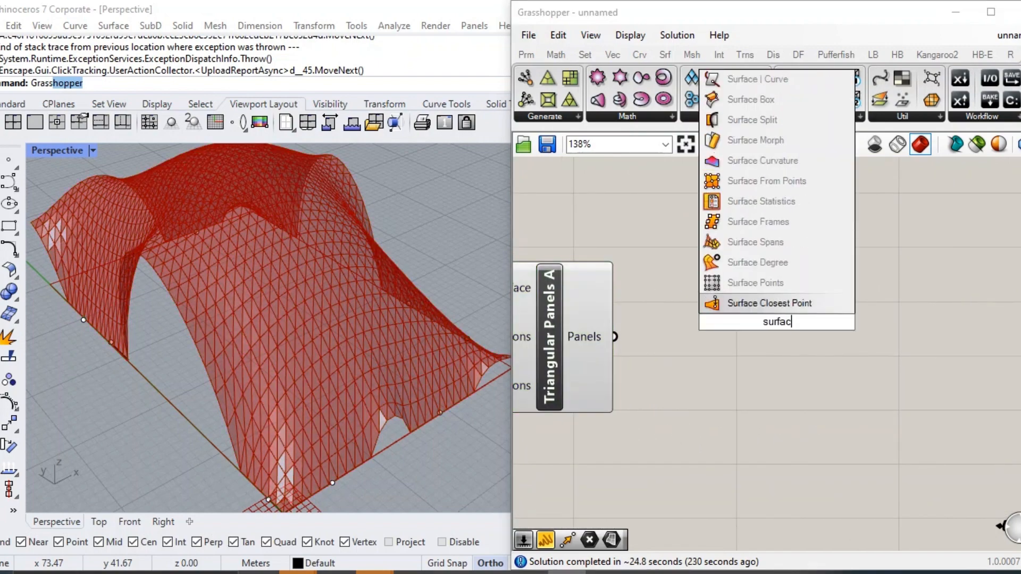
type("e closes")
left_click(770, 282)
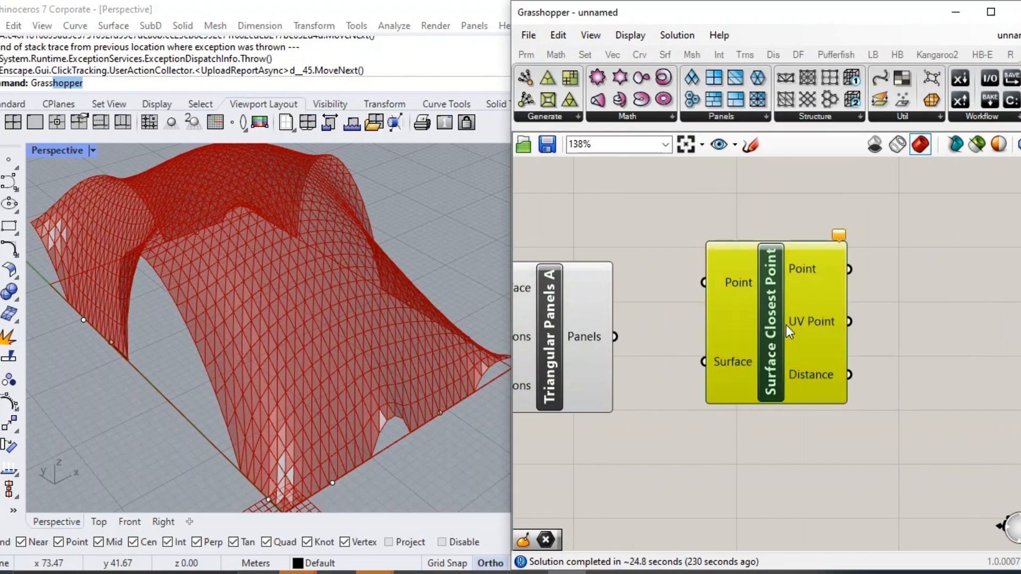
Insert an Area component, connect Panels to its Geometry input, and connect its Centroid to the Point input of Surface Closest Point.
double_click(706, 445)
type("area")
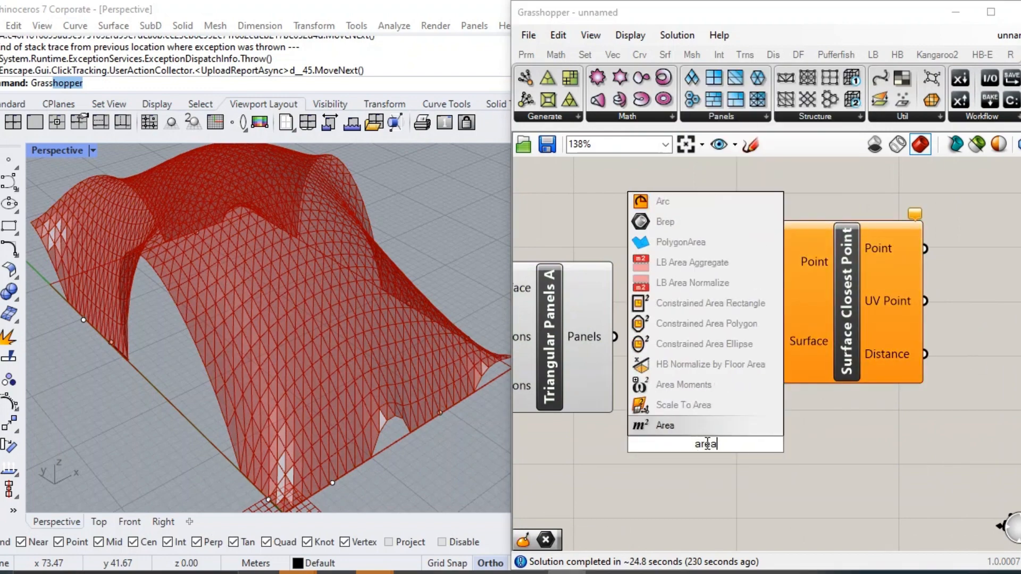
key("Return")
left_click_drag(615, 337, 666, 449)
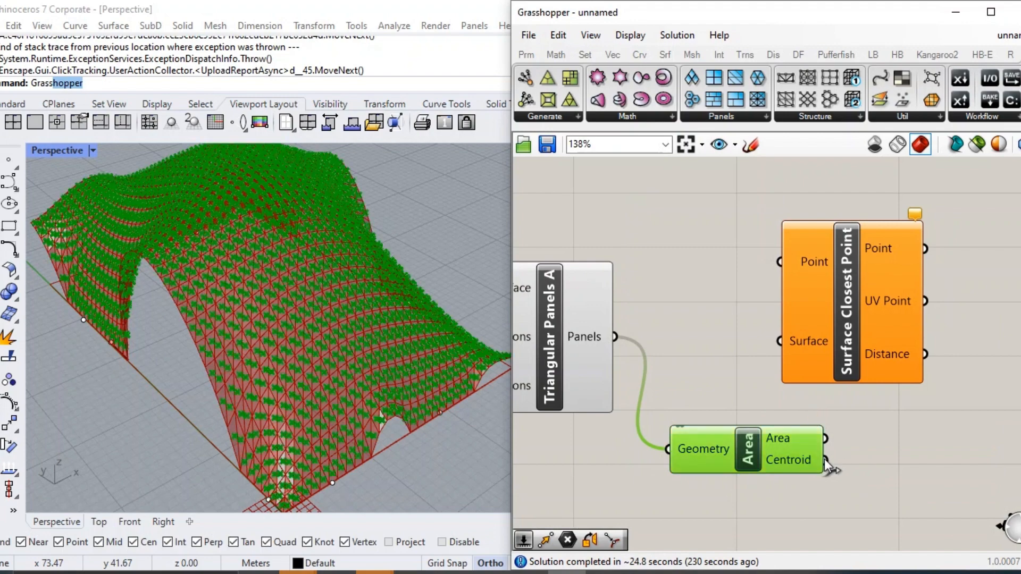
left_click_drag(825, 460, 779, 262)
Move Surface Closest Point clear of the Area component and connect the Panels output to its Surface input.
left_click_drag(847, 298, 895, 302)
scroll(780, 349, "down", 2)
left_click(614, 351)
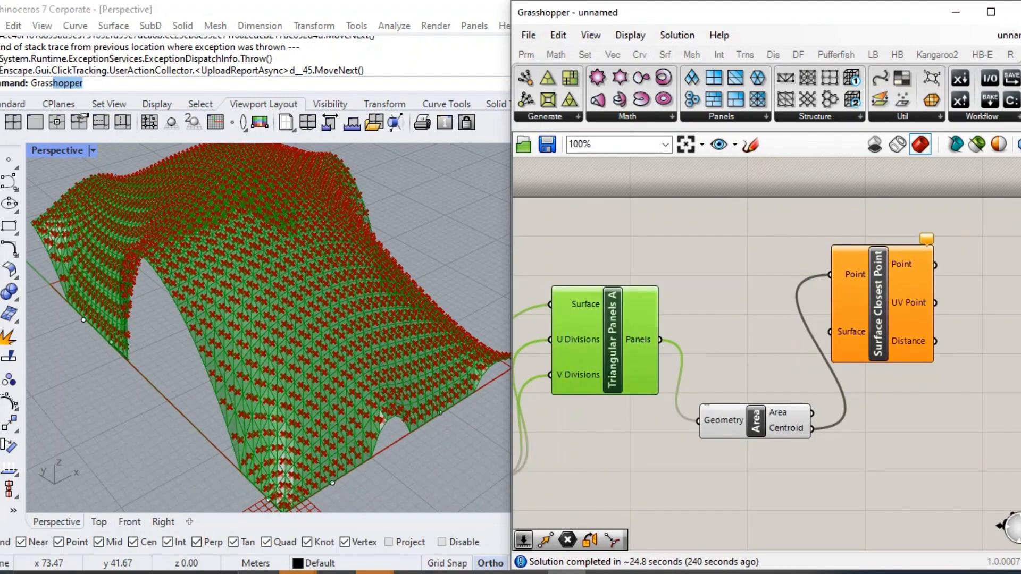
left_click_drag(746, 321, 852, 335)
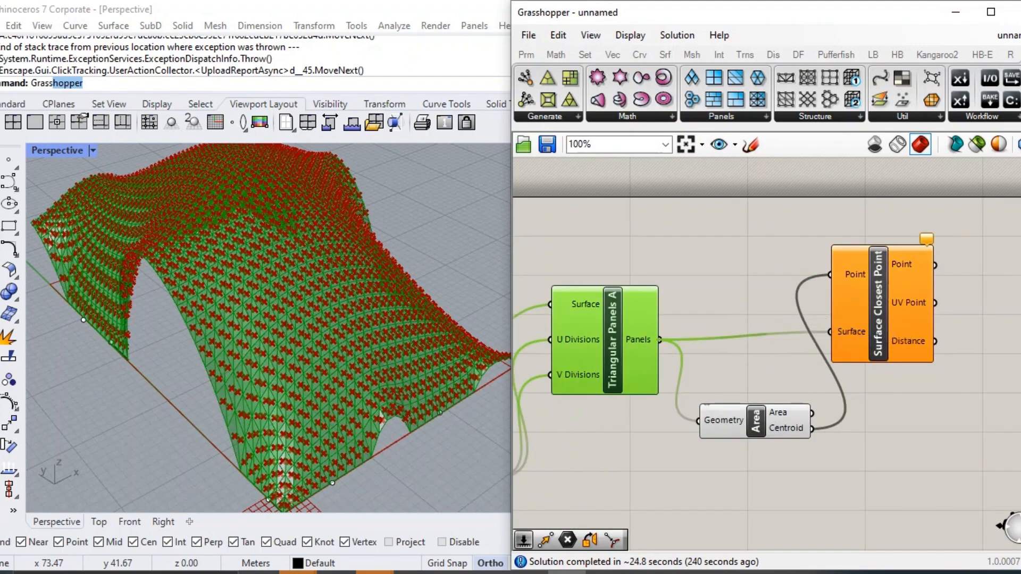
Insert an Evaluate Surface component to the right of Surface Closest Point.
right_click_drag(1020, 271, 930, 283)
double_click(931, 283)
type("evaluate")
left_click(930, 170)
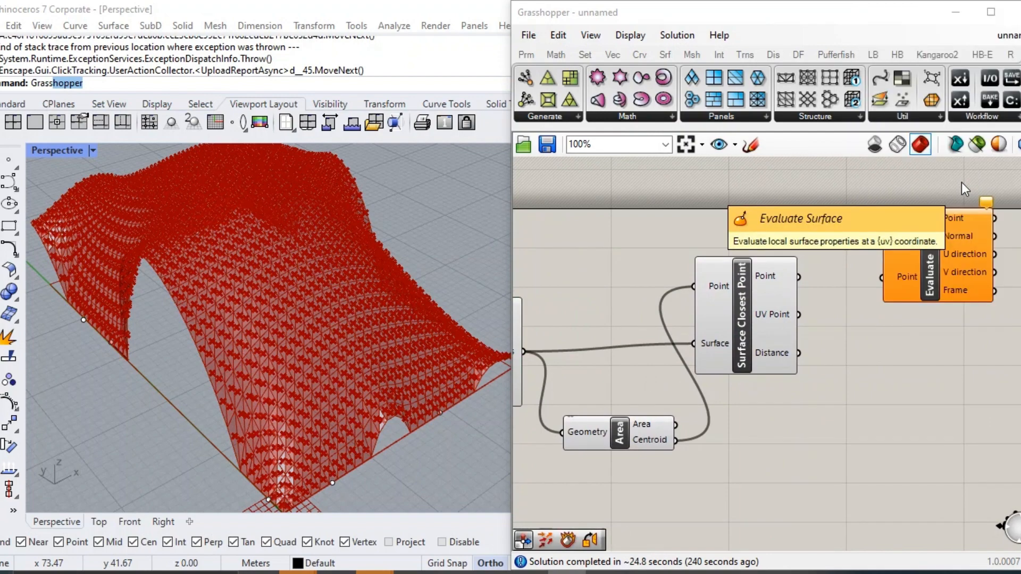
Connect Panels to the Surface input of Evaluate Surface, and UV Point from Surface Closest Point to its Point input.
right_click_drag(579, 340, 739, 362)
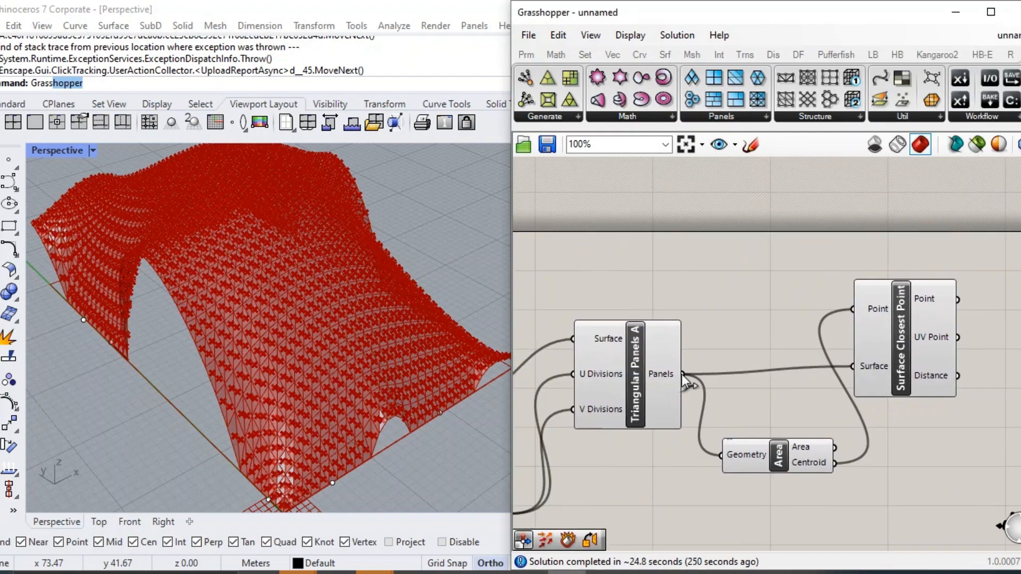
scroll(688, 314, "down", 4)
left_click_drag(682, 374, 844, 267)
scroll(894, 291, "up", 4)
scroll(849, 340, "up", 2)
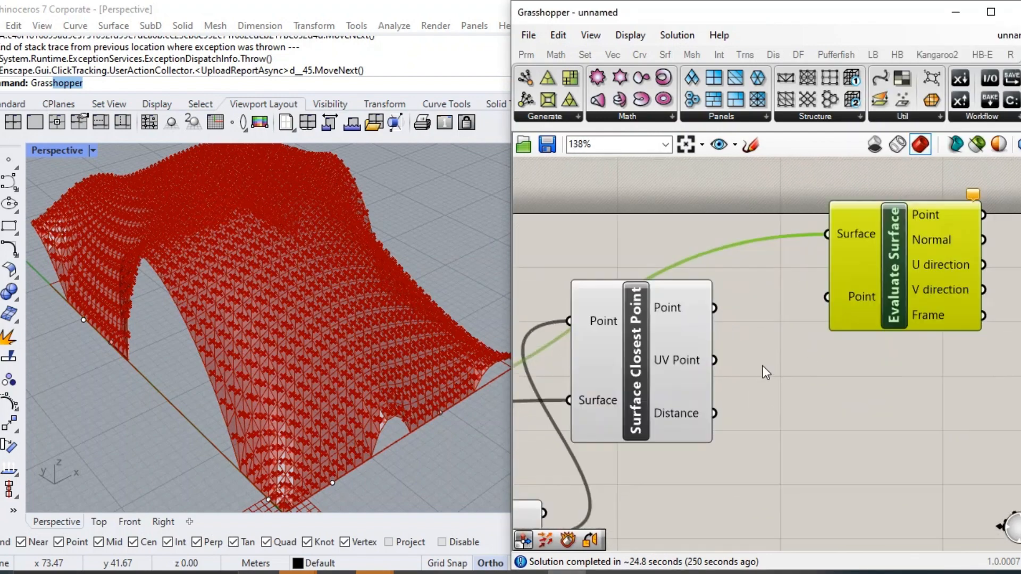
scroll(763, 366, "up", 1)
left_click_drag(714, 360, 827, 297)
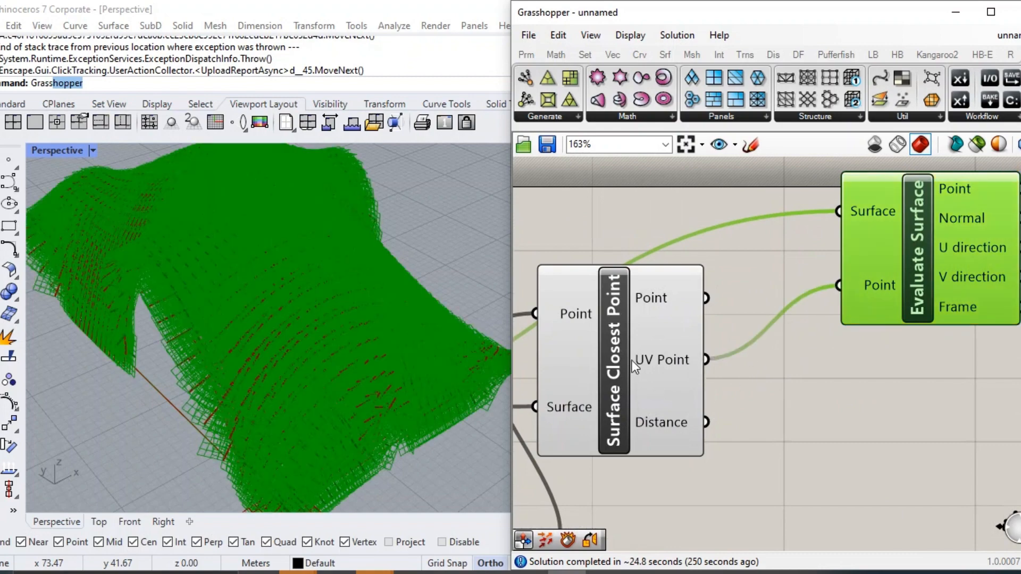
double_click(869, 346)
type("sac")
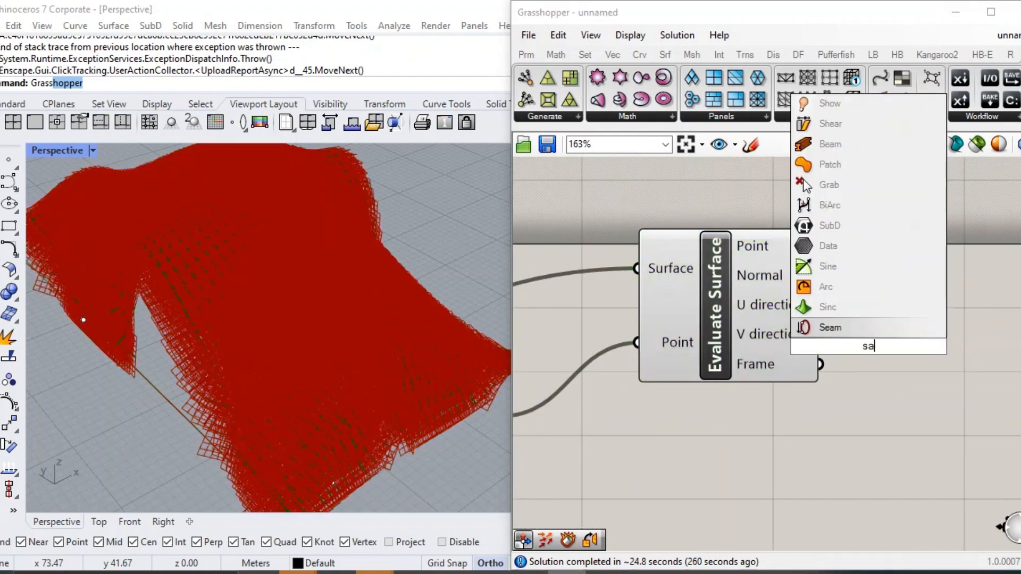
key("BackSpace")
type("ca")
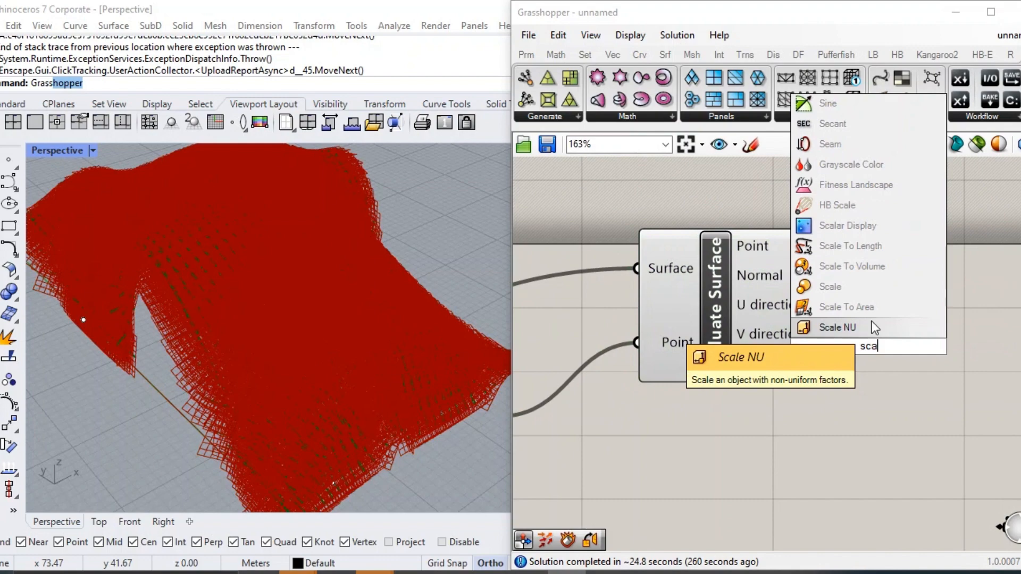
left_click(948, 370)
Select Triangular Panels A, and in turn the Area, Surface Closest Point and Evaluate Surface components, to examine their geometry in the Rhino viewport.
scroll(944, 374, "down", 3)
right_click_drag(686, 453, 758, 403)
right_click_drag(608, 399, 802, 364)
left_click(651, 353)
scroll(651, 353, "down", 3)
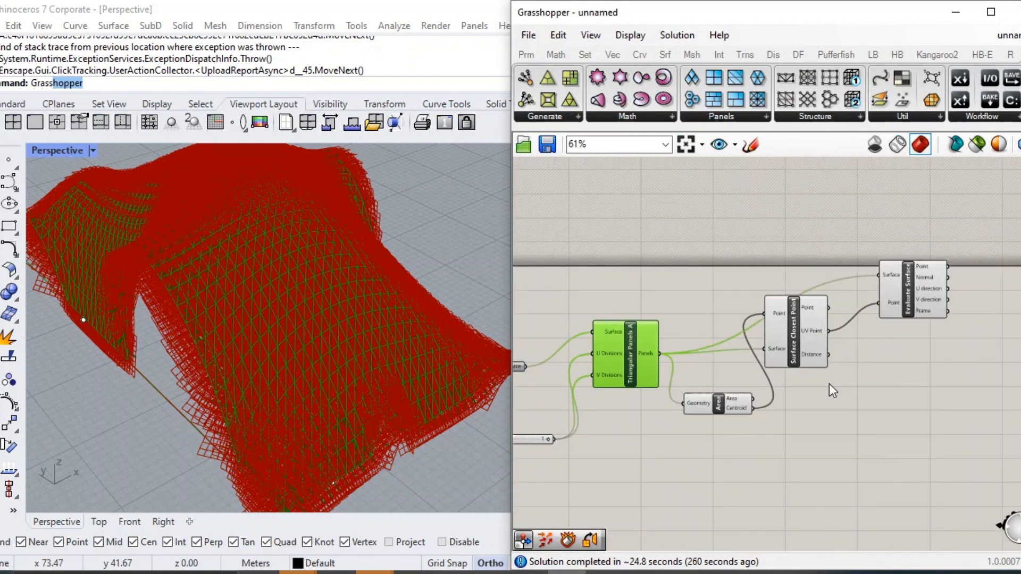
left_click_drag(922, 458, 693, 236)
scroll(783, 285, "up", 1)
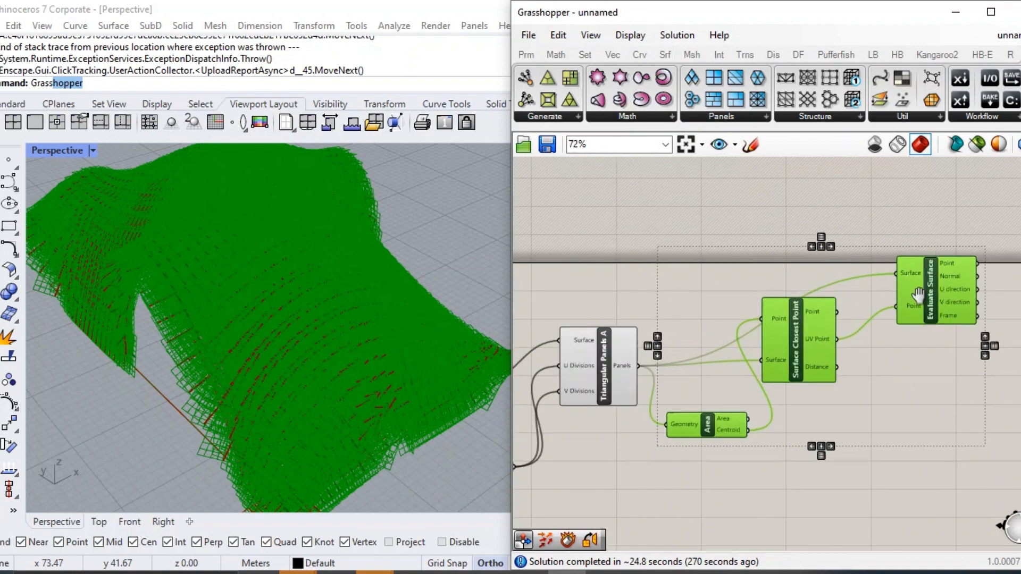
scroll(915, 289, "up", 2)
right_click_drag(915, 290, 542, 334)
Insert a Scale component to the right of Evaluate Surface and connect the Normal output to its Center input.
double_click(722, 320)
type("scale")
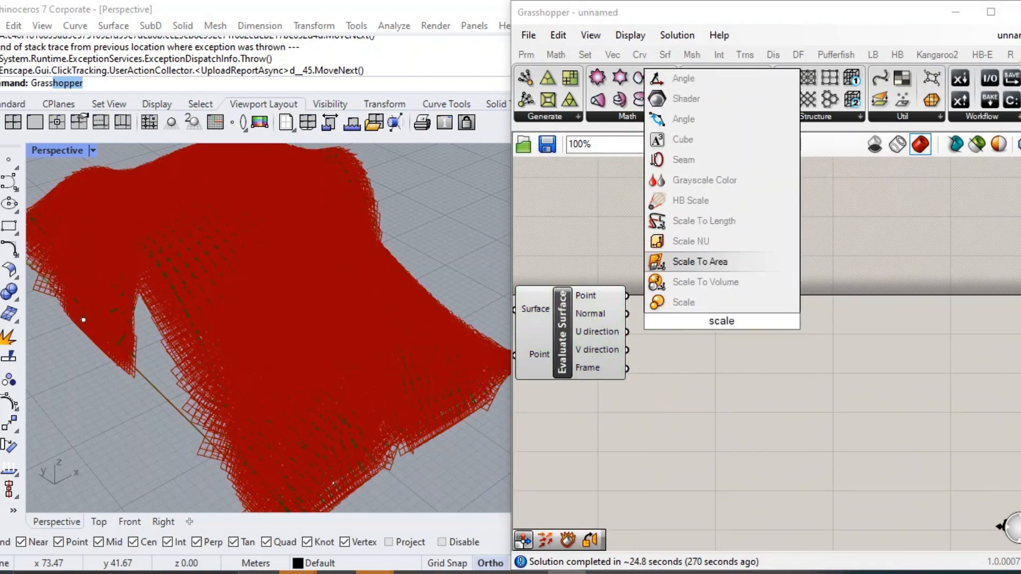
key("Return")
scroll(693, 326, "up", 3)
left_click_drag(665, 302, 726, 341)
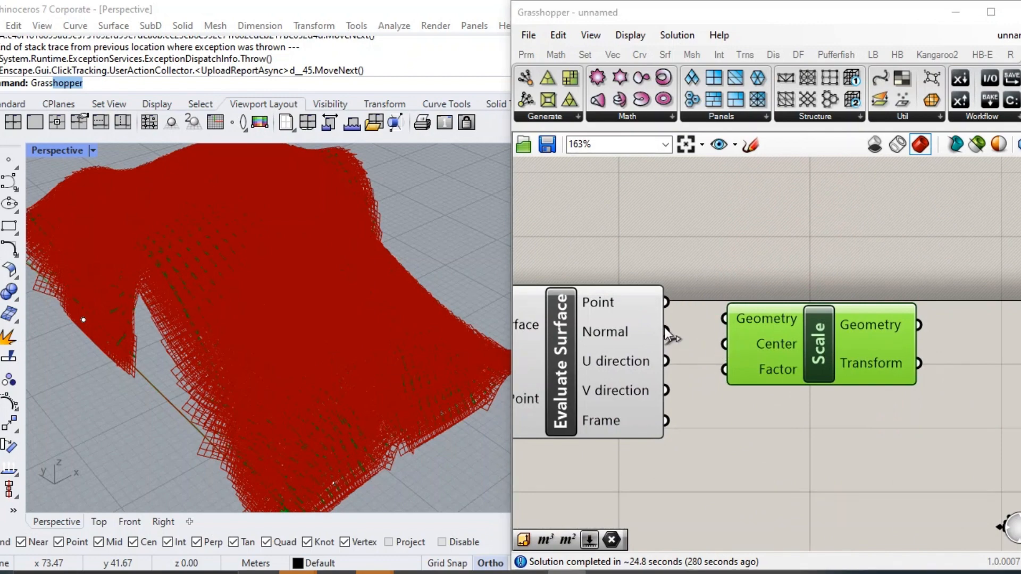
left_click_drag(666, 330, 724, 319)
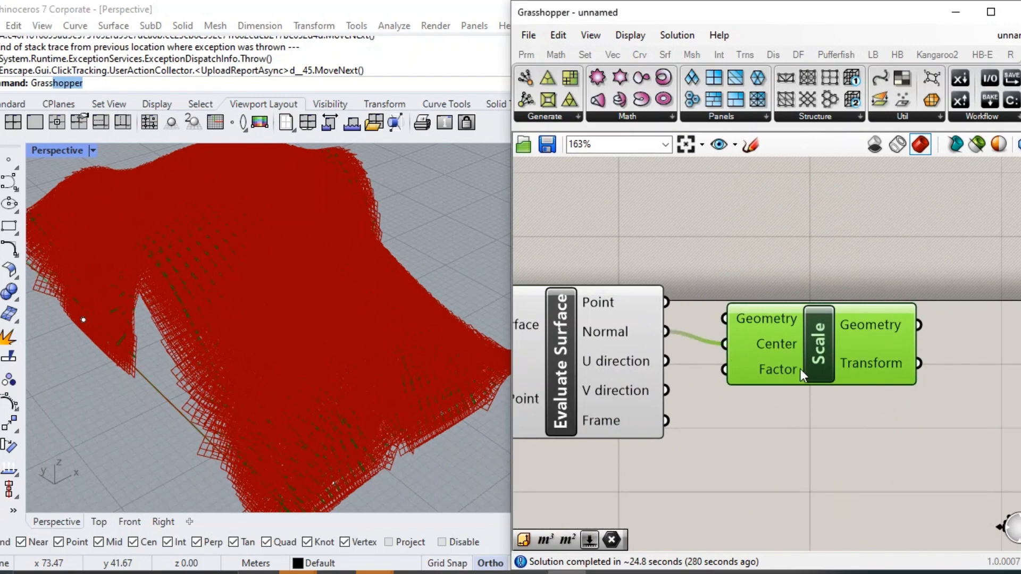
Create a number slider with value 0.98 and connect it to the Factor input of Scale.
scroll(904, 374, "down", 4)
double_click(773, 399)
type("0.98")
key("Return")
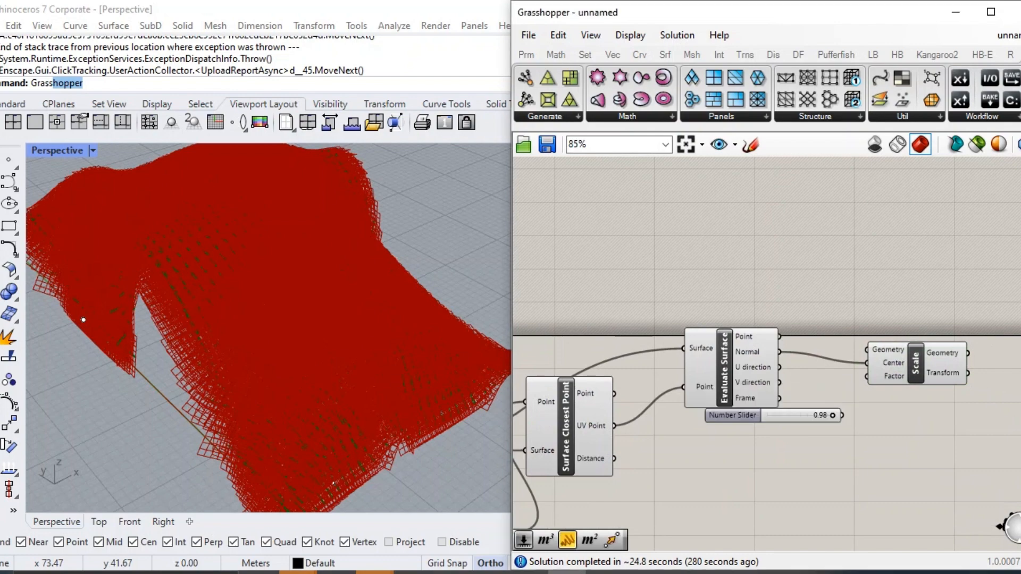
scroll(778, 414, "up", 3)
left_click_drag(883, 427, 925, 353)
Connect the Panels output of Triangular Panels A to the Geometry input of Scale.
scroll(939, 361, "down", 4)
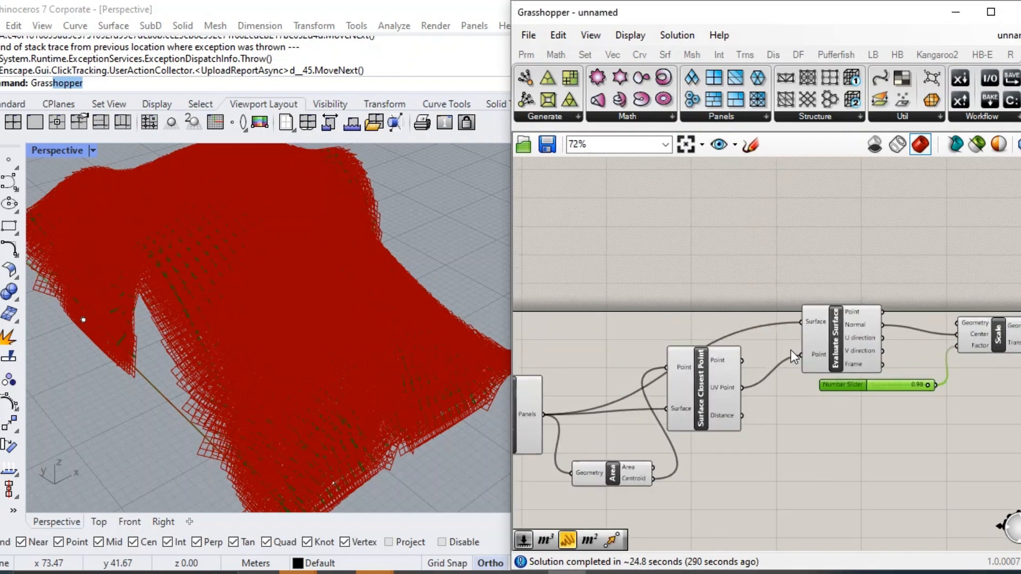
scroll(771, 350, "up", 2)
left_click(667, 414)
right_click_drag(667, 413, 906, 384)
left_click(685, 410)
scroll(643, 298, "down", 3)
left_click_drag(702, 405, 902, 289)
scroll(642, 301, "down", 2)
scroll(903, 290, "up", 4)
left_click(829, 264)
Turn off the preview of the Area, Surface Closest Point and Evaluate Surface components.
scroll(785, 329, "down", 2)
left_click_drag(838, 255, 584, 429)
middle_click(585, 424)
left_click(633, 373)
Replace the Center input of Scale with the Point output of Evaluate Surface.
scroll(335, 381, "up", 7)
mouse_move(336, 388)
right_mouse_down()
mouse_move(330, 379)
mouse_move(345, 373)
right_mouse_up()
scroll(843, 325, "up", 3)
left_click(959, 317)
scroll(957, 314, "up", 2)
left_click_drag(733, 283, 876, 327)
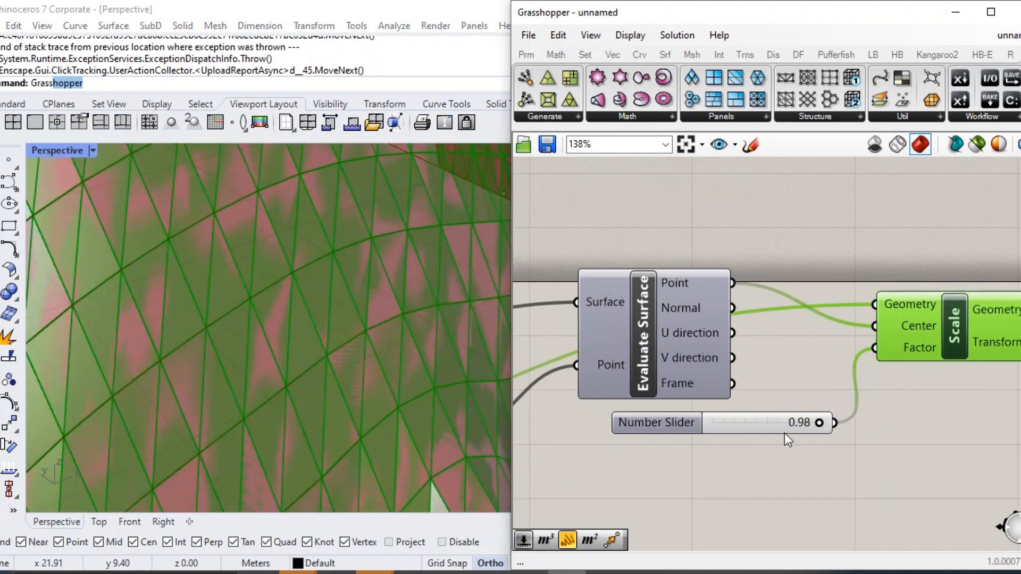
Set the number slider feeding the Scale factor to 0.87.
left_click(788, 408)
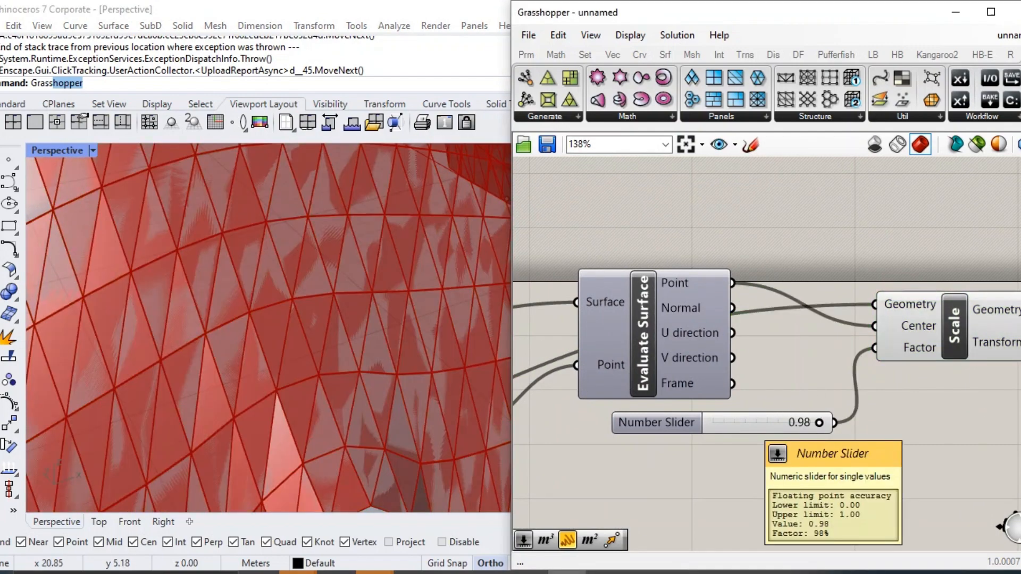
right_click_drag(765, 387, 997, 385)
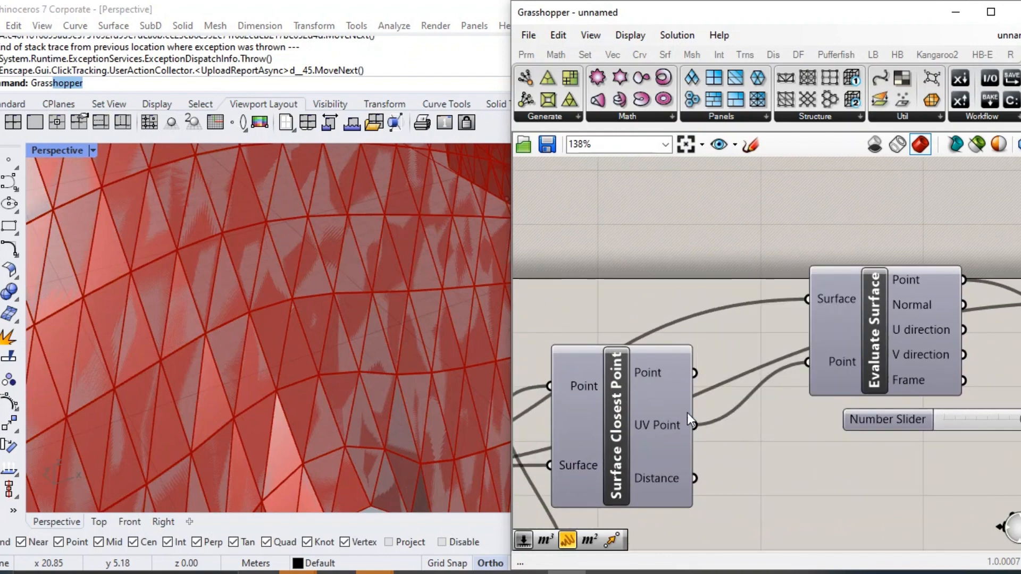
scroll(687, 412, "down", 3)
right_click_drag(641, 408, 881, 335)
right_click_drag(1017, 298, 683, 329)
scroll(856, 330, "up", 2)
left_click(857, 330)
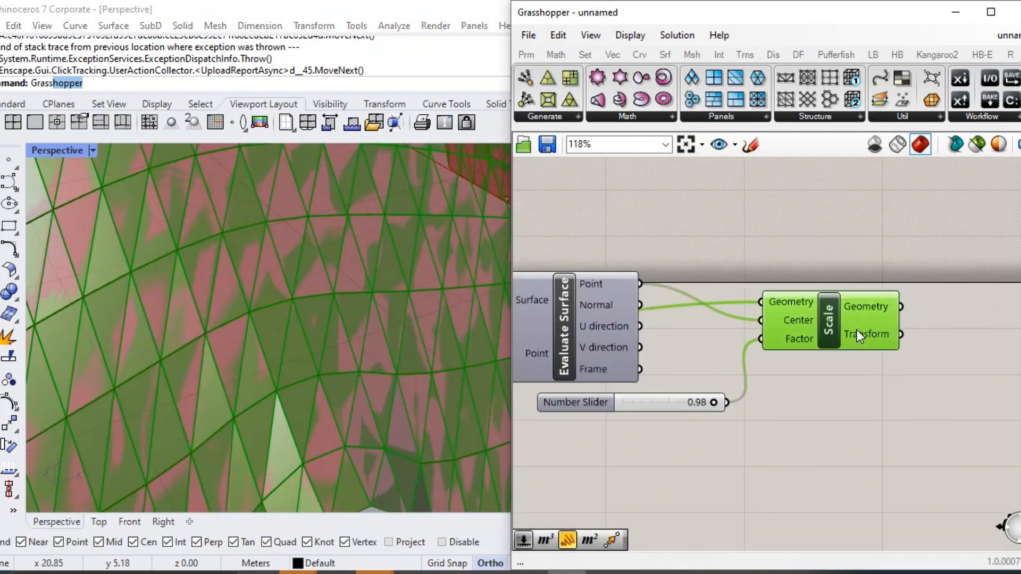
scroll(726, 391, "up", 4)
left_click_drag(692, 418, 668, 418)
scroll(774, 381, "down", 4)
left_click(774, 382)
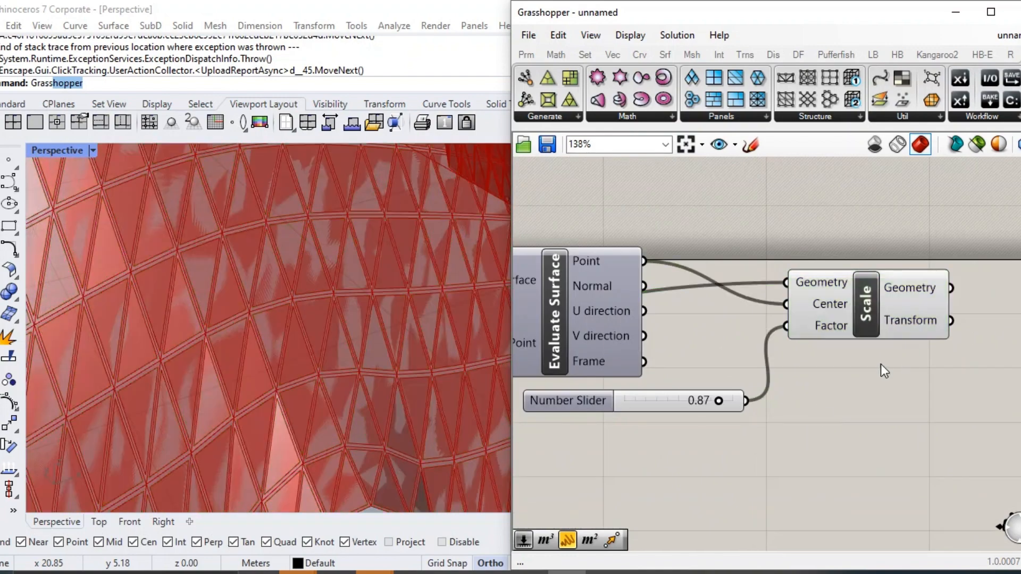
Turn off the preview of Triangular Panels A so only the scaled panels are displayed.
scroll(881, 364, "down", 5)
right_click_drag(774, 381, 875, 347)
left_click(621, 366)
middle_click(621, 367)
left_click(668, 316)
left_click(710, 310)
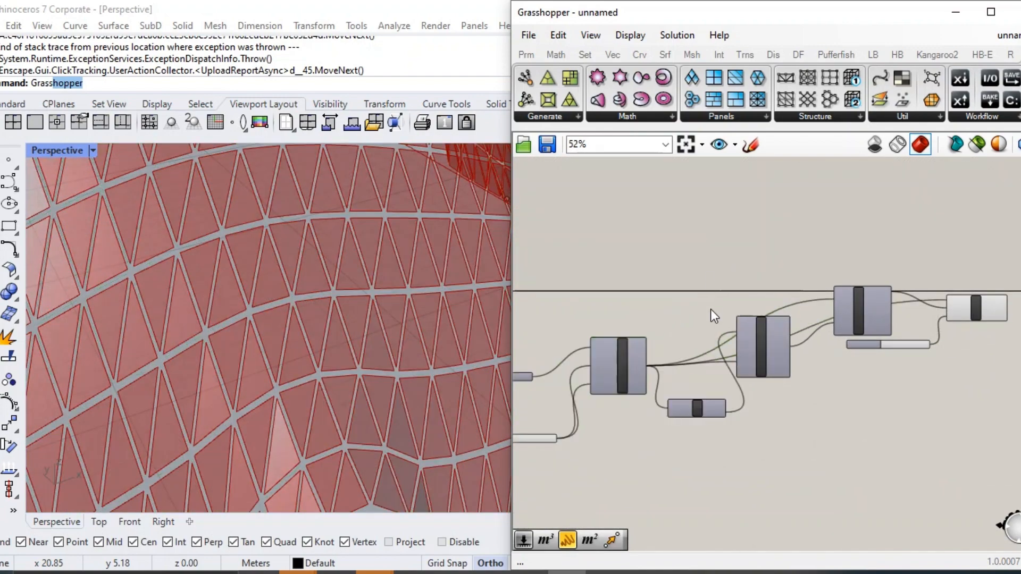
Insert an Extrude component to the right of Scale and connect the scaled Geometry output to its Base input.
scroll(718, 392, "up", 4)
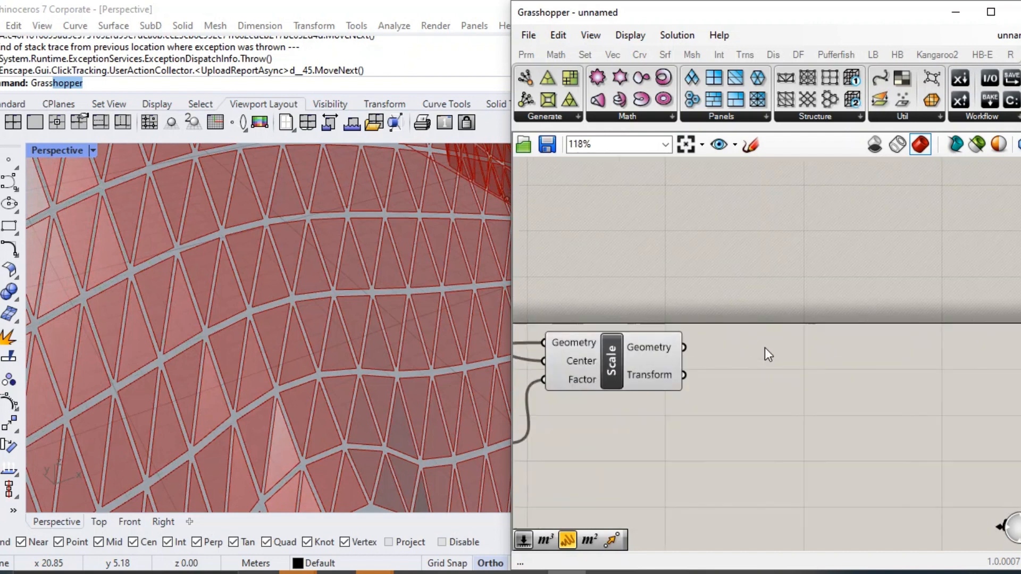
double_click(765, 348)
type("ext")
key("Up")
key("Up")
key("Up")
key("Up")
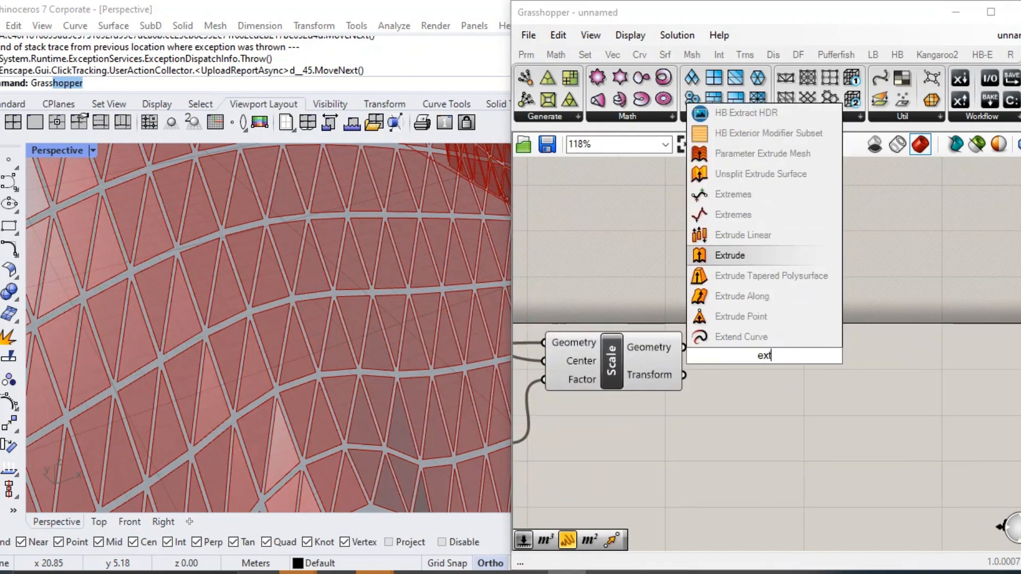
key("Return")
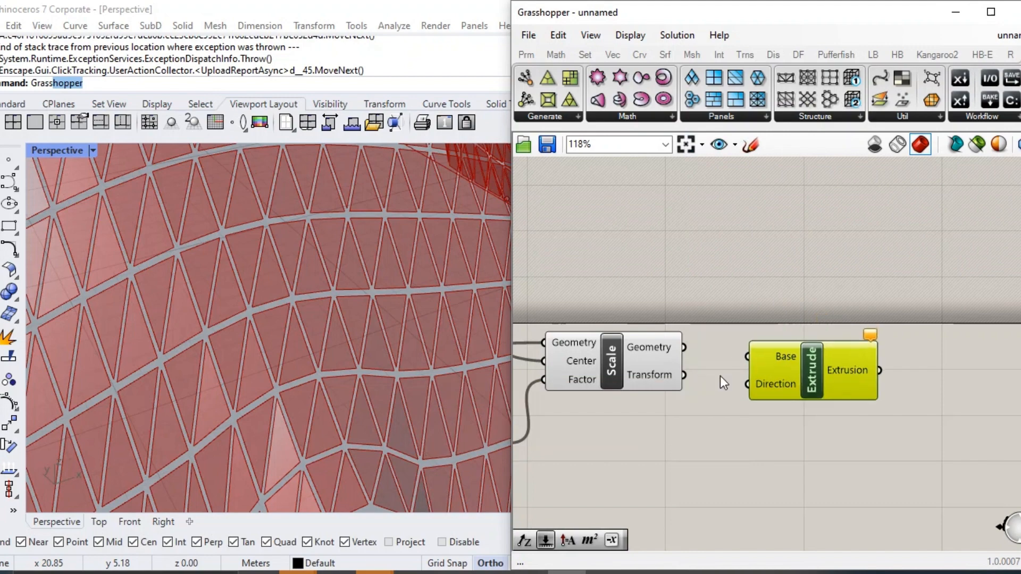
left_click_drag(691, 347, 748, 356)
Insert an Amplitude component below Scale and connect the Normal output of Evaluate Surface to its Vector input.
double_click(678, 444)
type("amp")
key("Return")
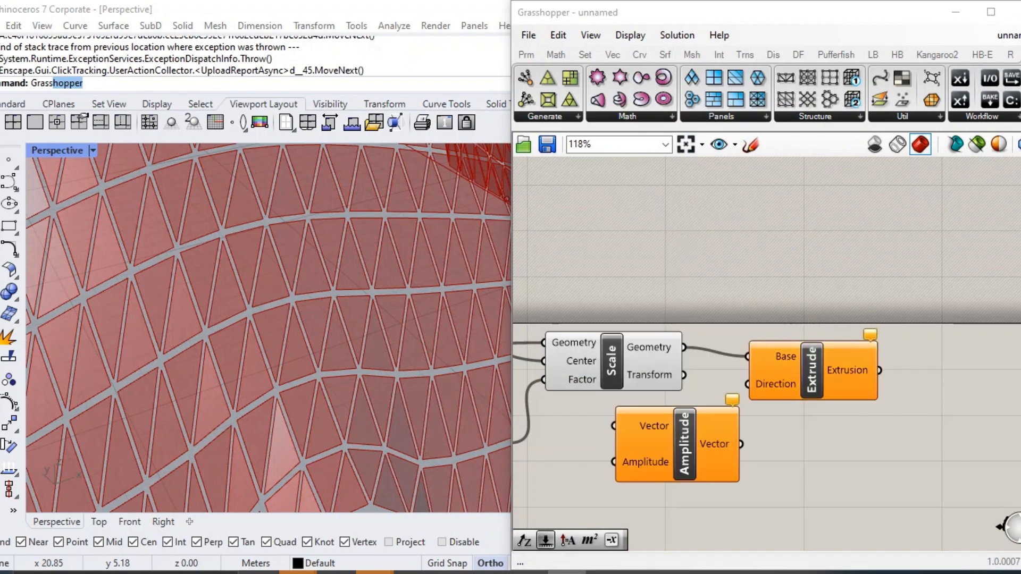
left_click_drag(678, 462, 675, 481)
scroll(660, 482, "down", 3)
right_click_drag(643, 484, 773, 433)
scroll(684, 398, "up", 3)
left_click_drag(665, 334, 839, 429)
Create a number slider with value 0.05 and connect it to the Amplitude input of the Amplitude component.
double_click(716, 472)
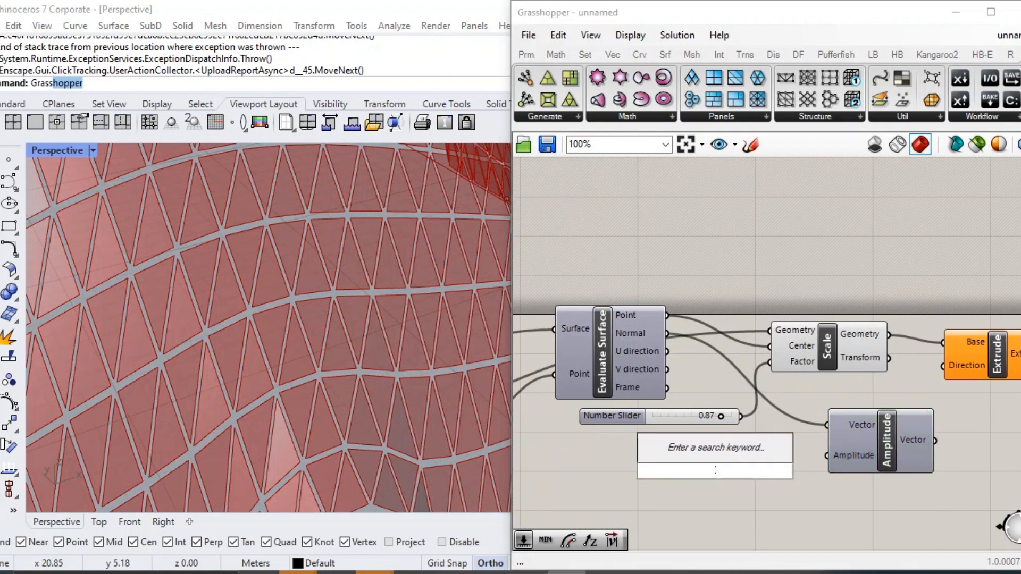
type("0.02")
key("Return")
scroll(794, 469, "up", 2)
left_click_drag(792, 472, 839, 452)
Connect the Amplitude component's Vector output to the Direction input of Extrude, and move Extrude farther from Scale.
right_click_drag(1000, 437, 838, 451)
left_click_drag(823, 446, 838, 351)
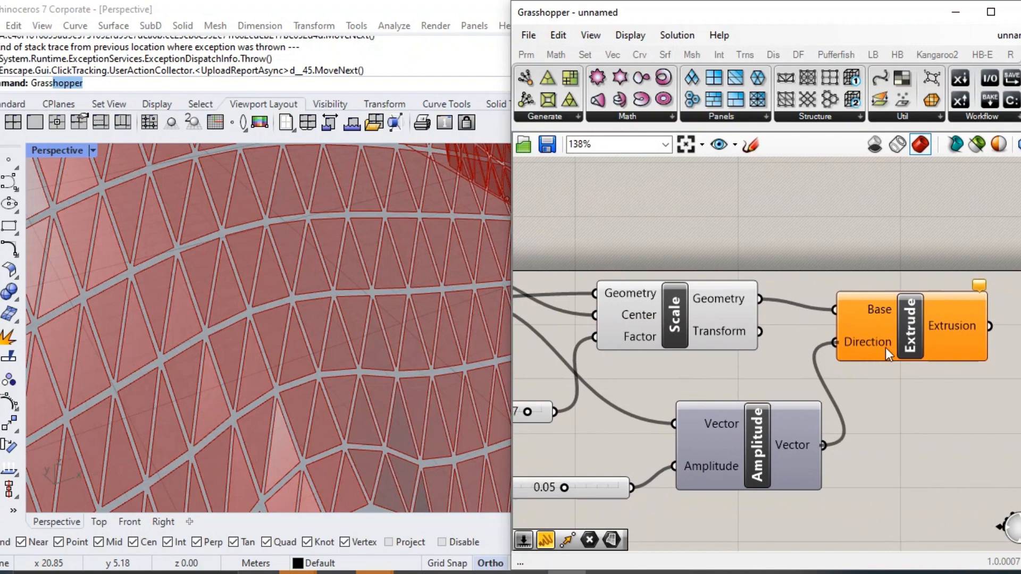
left_click_drag(886, 347, 973, 339)
left_click(920, 388)
Set the amplitude slider that controls the panel extrusion thickness to 0.09.
double_click(554, 488)
type("0.9")
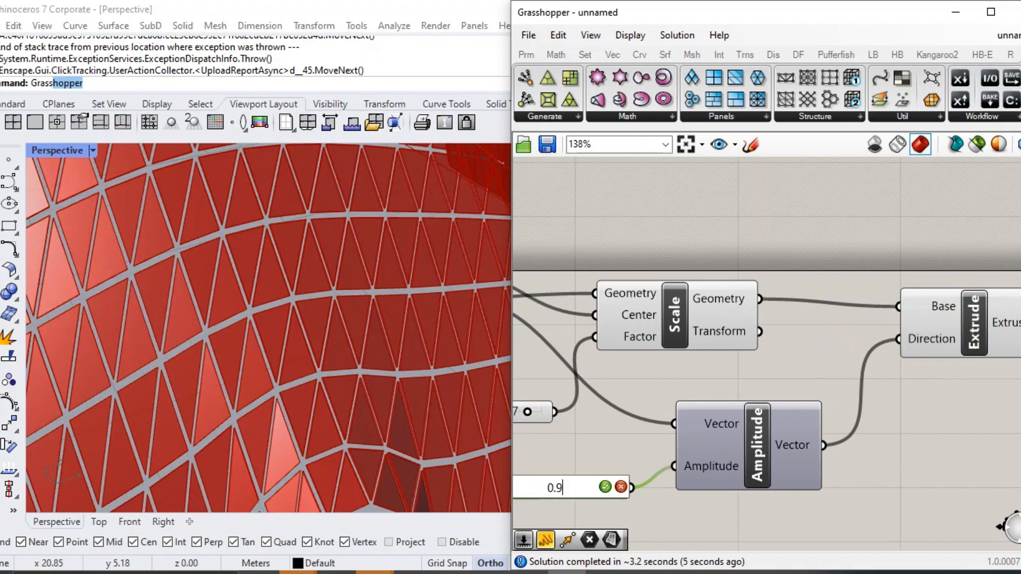
type("9")
key("Return")
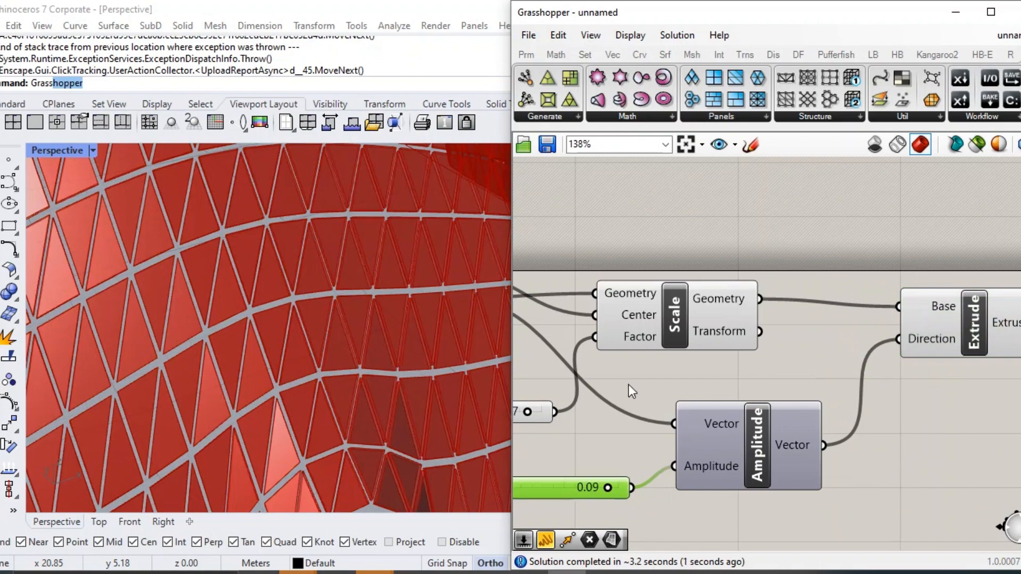
right_click_drag(378, 355, 529, 329)
scroll(336, 356, "down", 8)
scroll(529, 332, "down", 1)
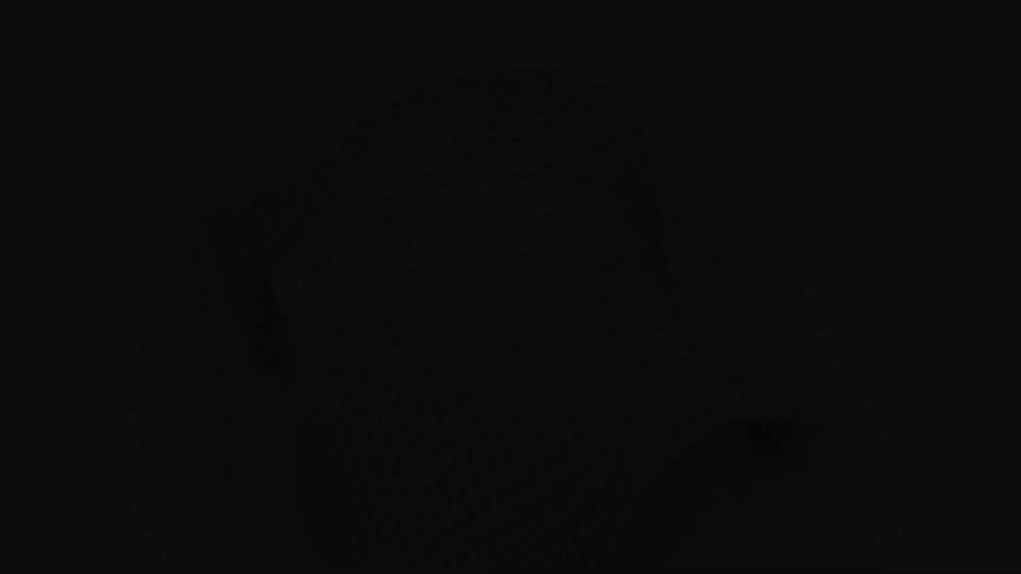